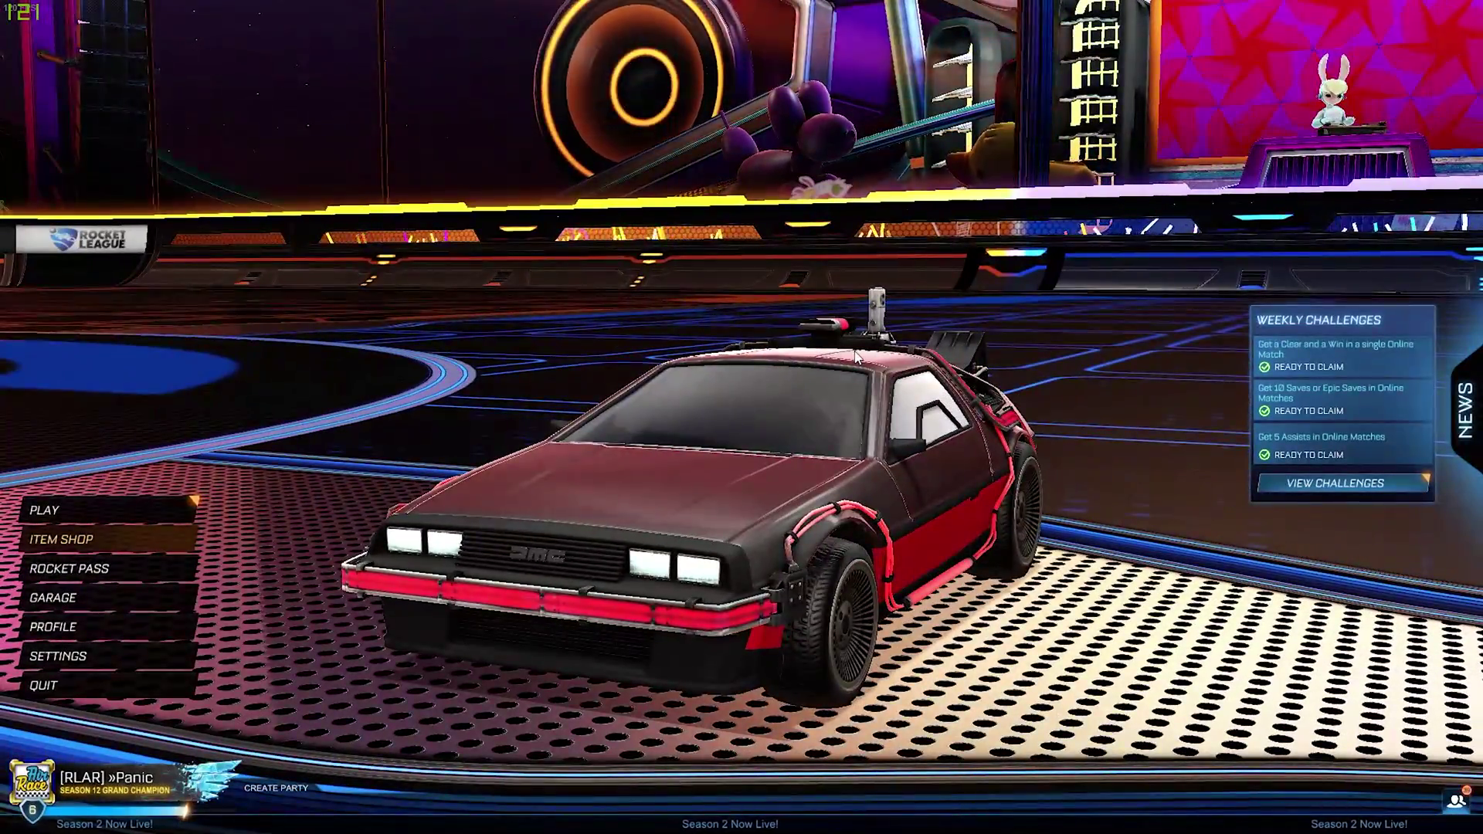
Install Rocket Plugin by ID 26 through BakkesMod's Plugin manager (beta) and mark it loaded
{"action": "key", "text": "F2"}
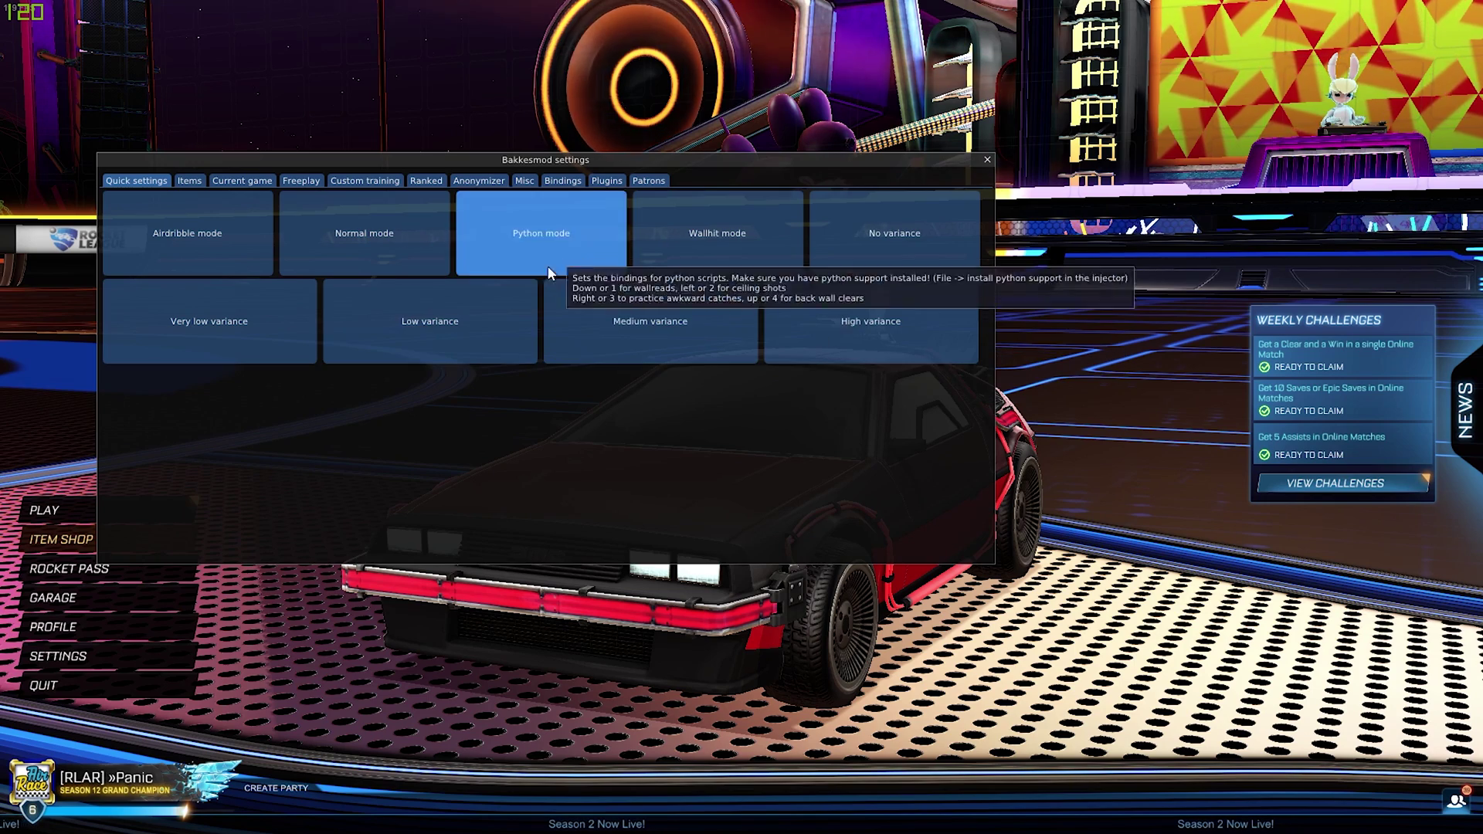
{"action": "left_click", "coordinate": [607, 182]}
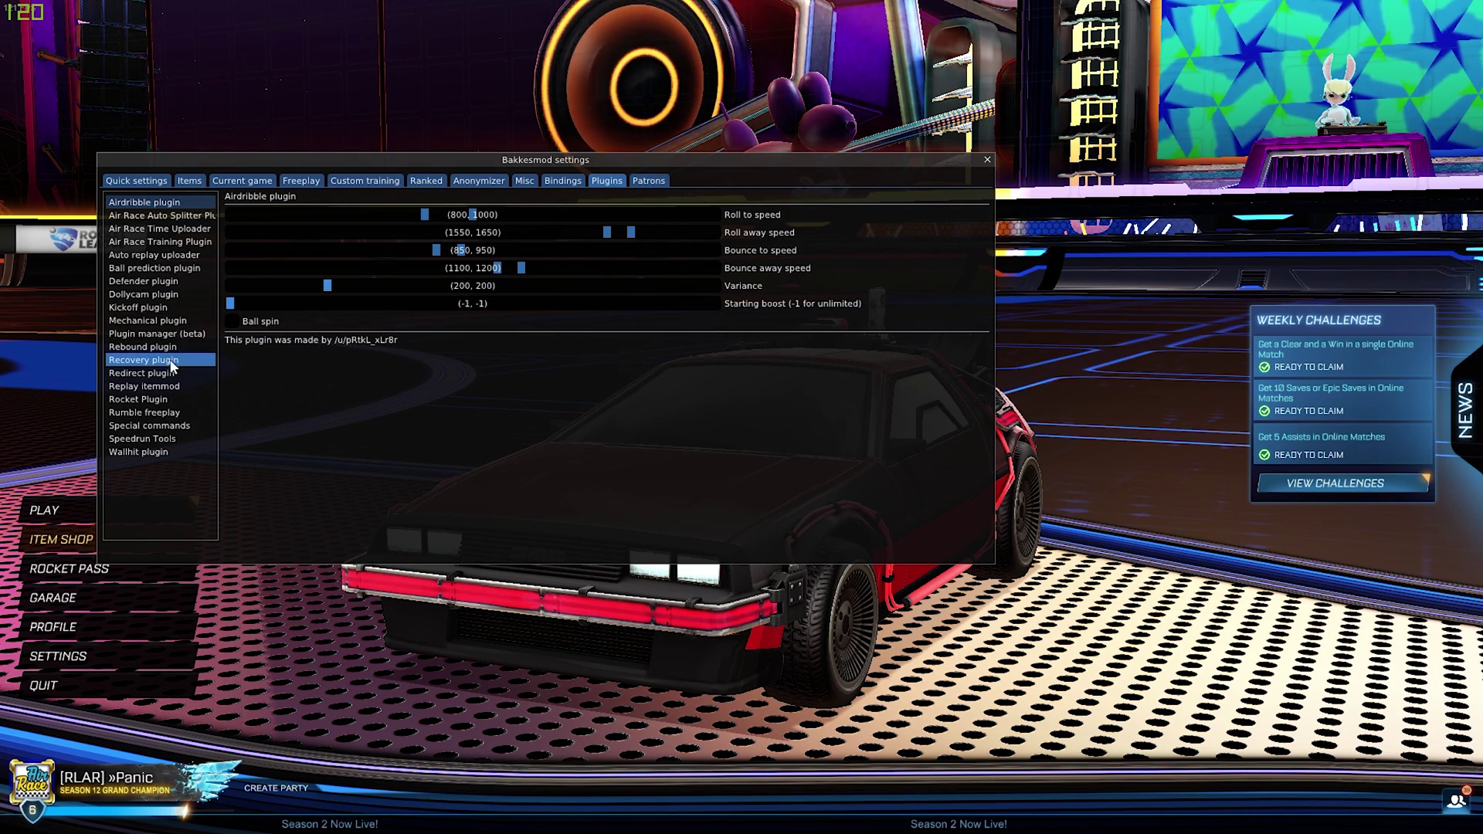
{"action": "left_click", "coordinate": [155, 334]}
{"action": "left_click", "coordinate": [290, 270]}
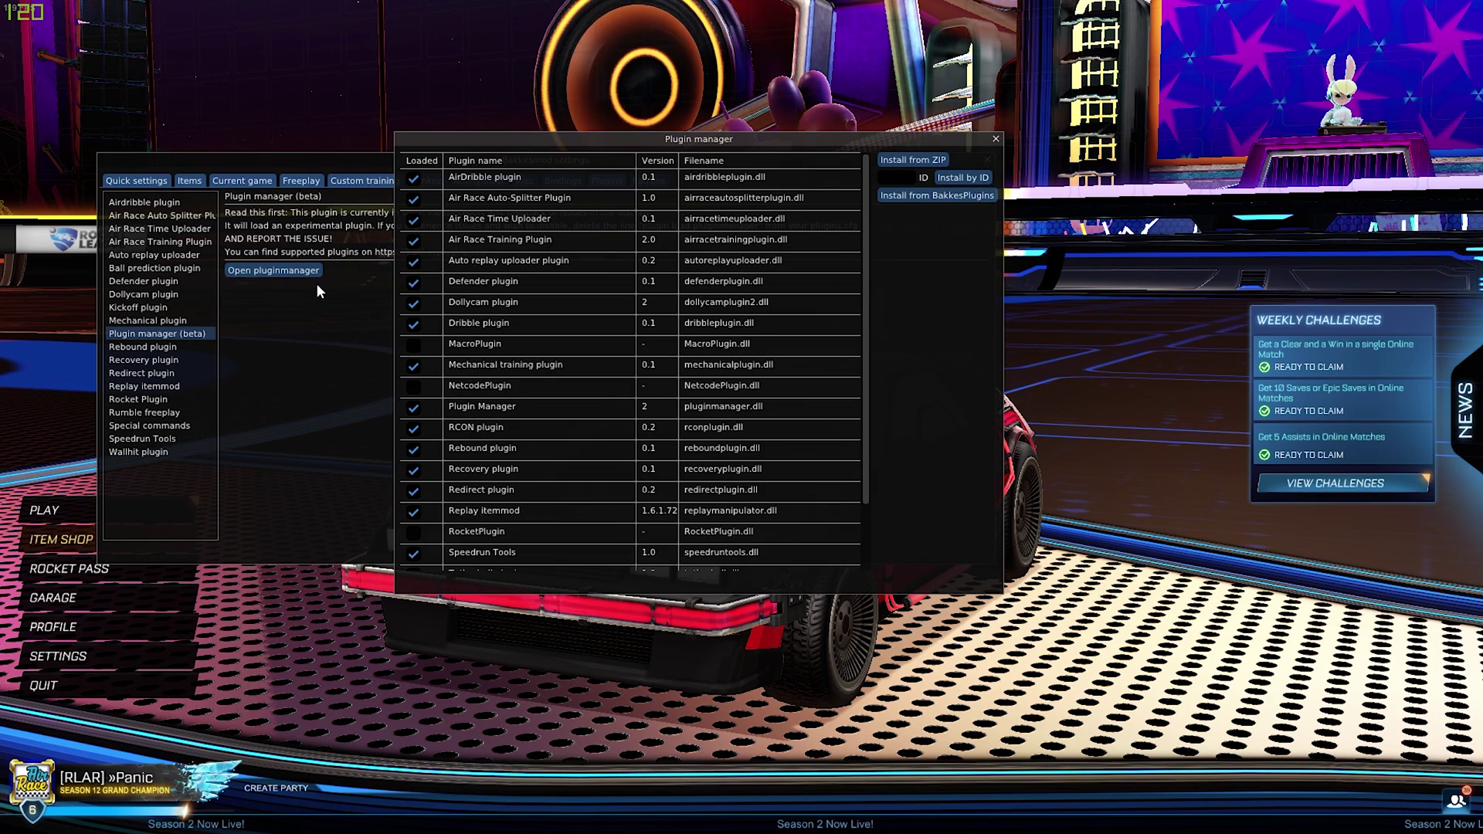
{"action": "left_click", "coordinate": [884, 179]}
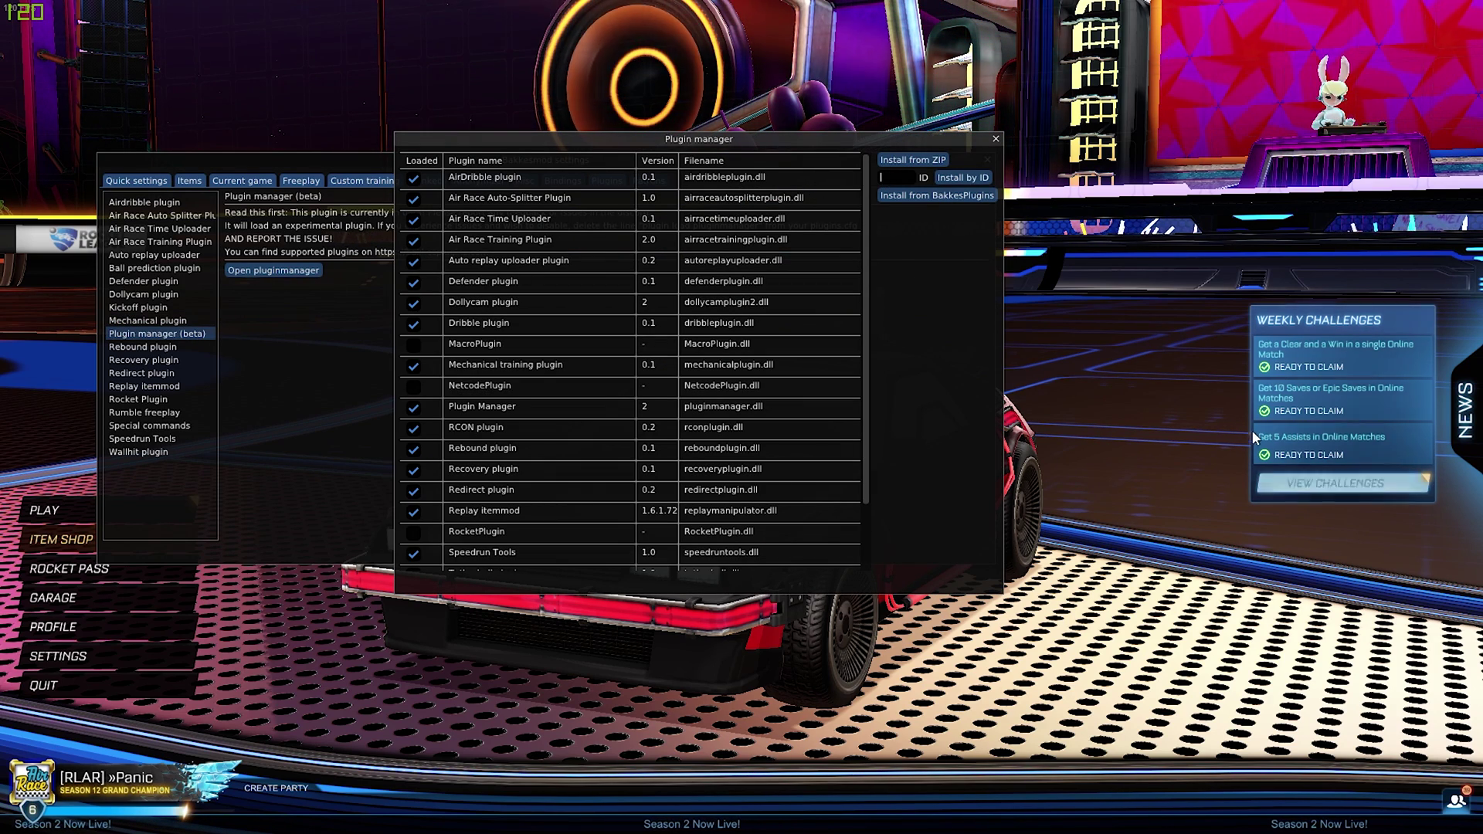
{"action": "type", "text": "26"}
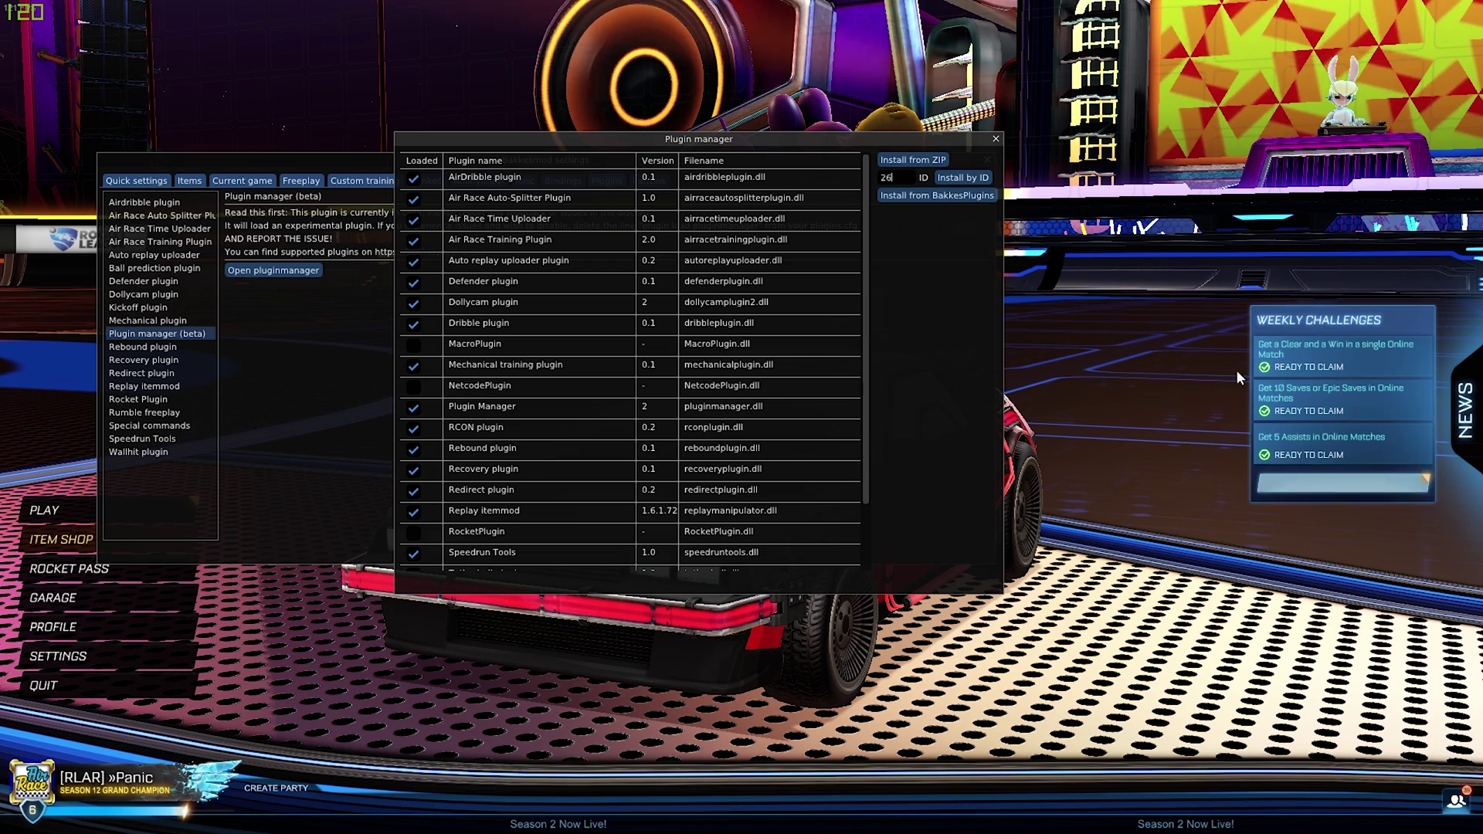
{"action": "left_click", "coordinate": [958, 178]}
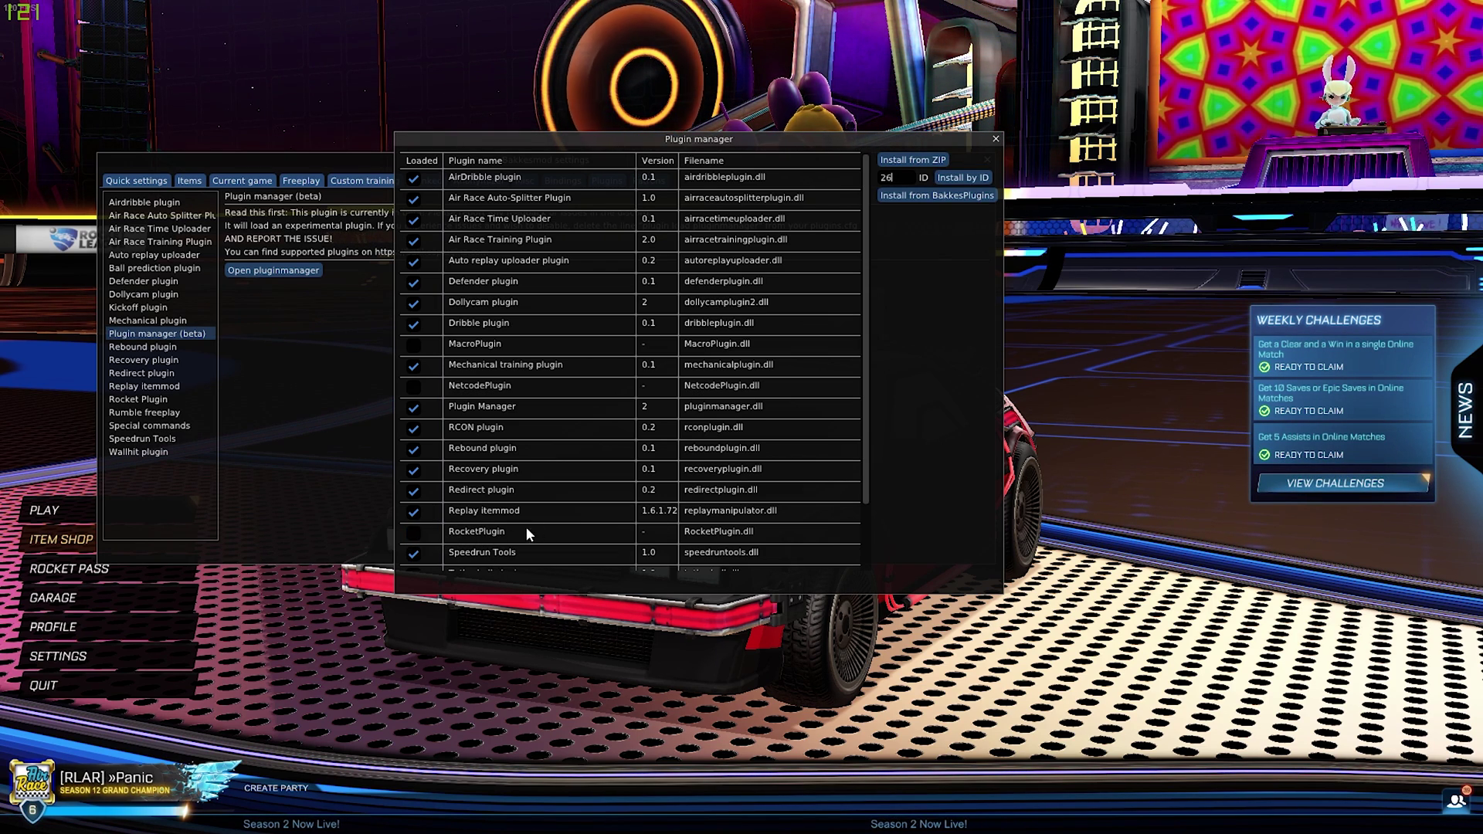
{"action": "left_click", "coordinate": [415, 538]}
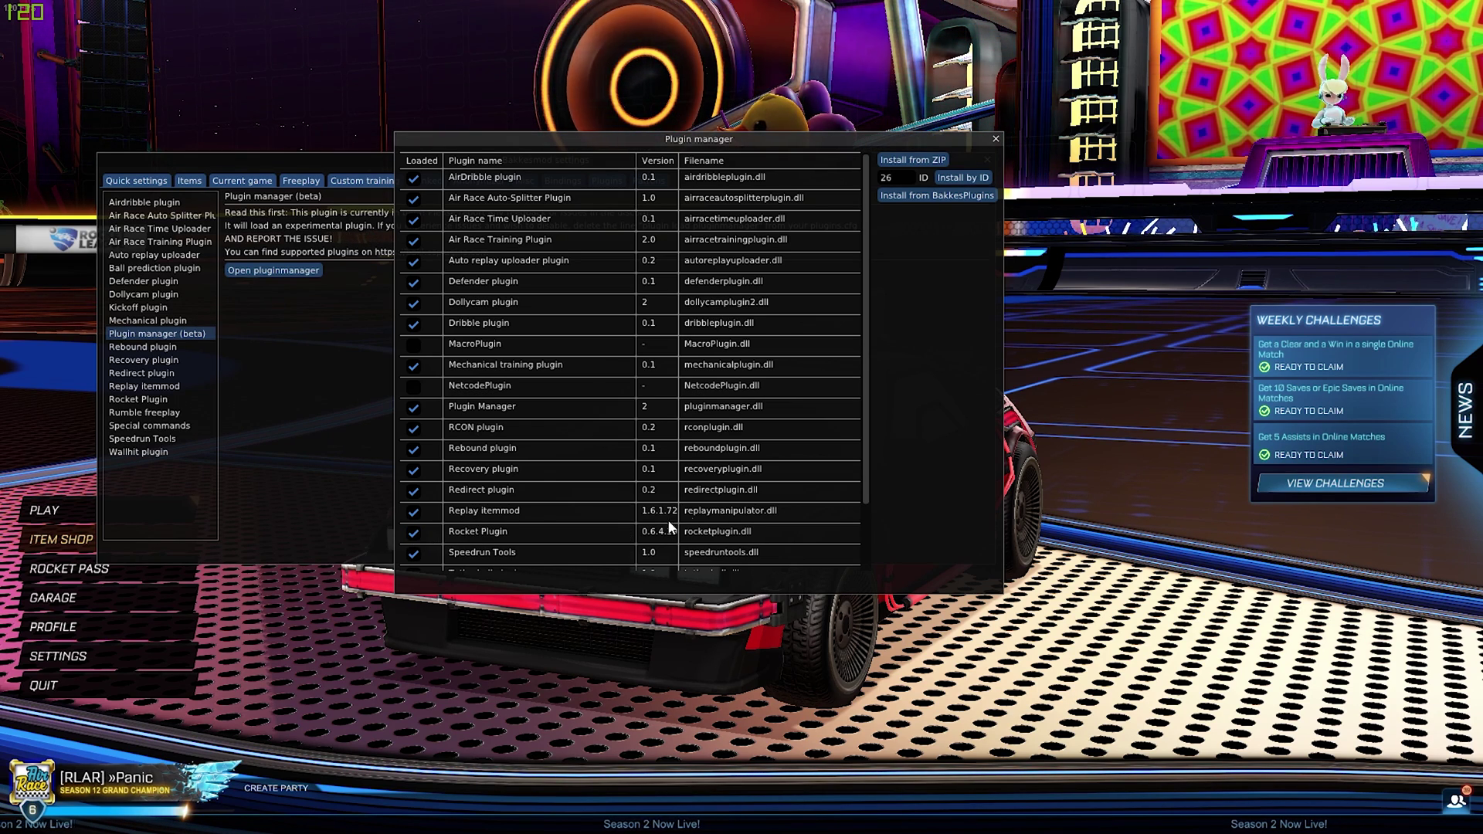
Clear ID 26 from the Install by ID box and enter plugin ID 166
{"action": "left_click", "coordinate": [901, 178]}
{"action": "key", "text": "BackSpace"}
{"action": "key", "text": "BackSpace"}
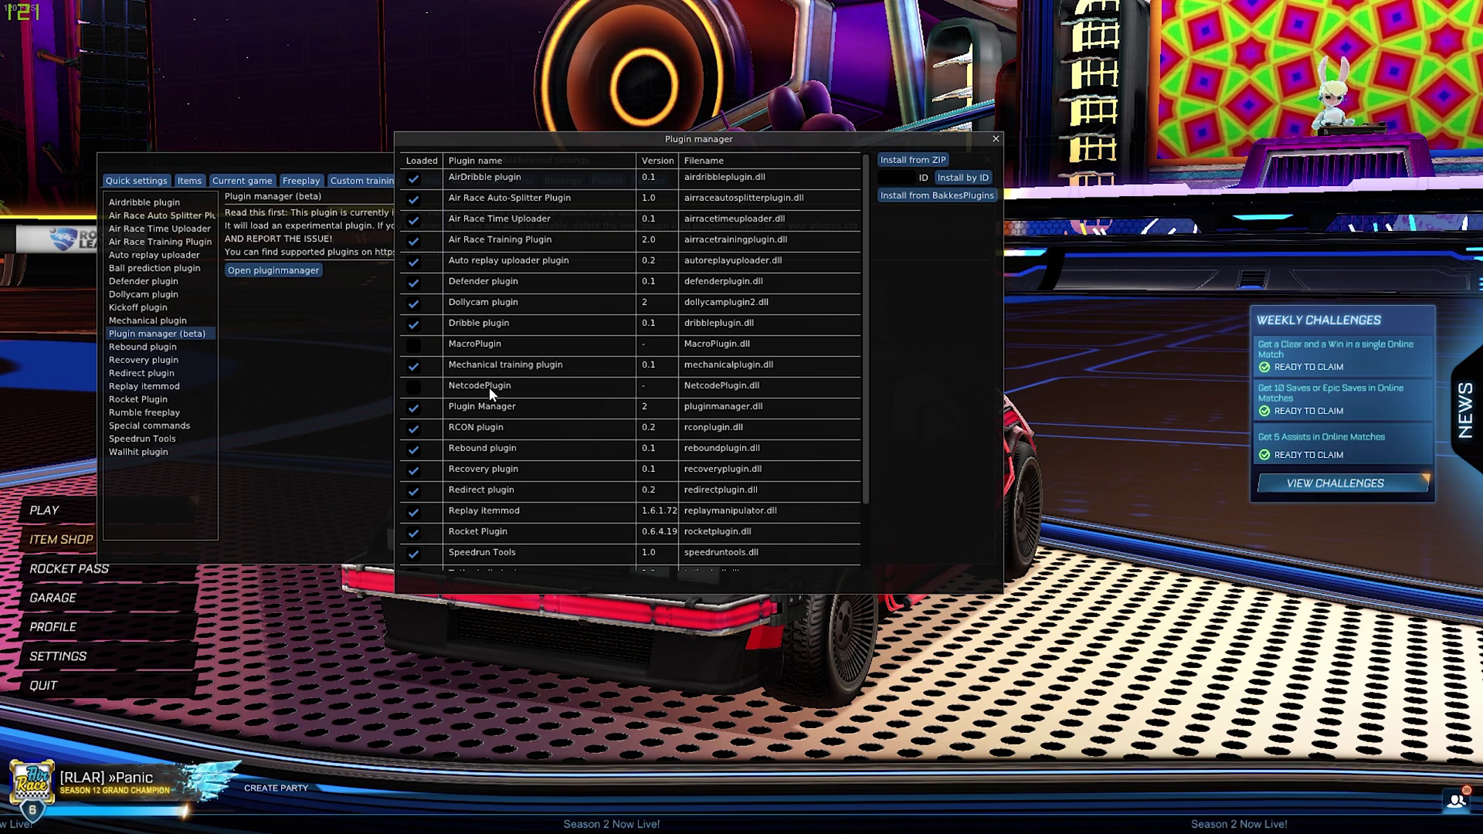
{"action": "left_click", "coordinate": [896, 177]}
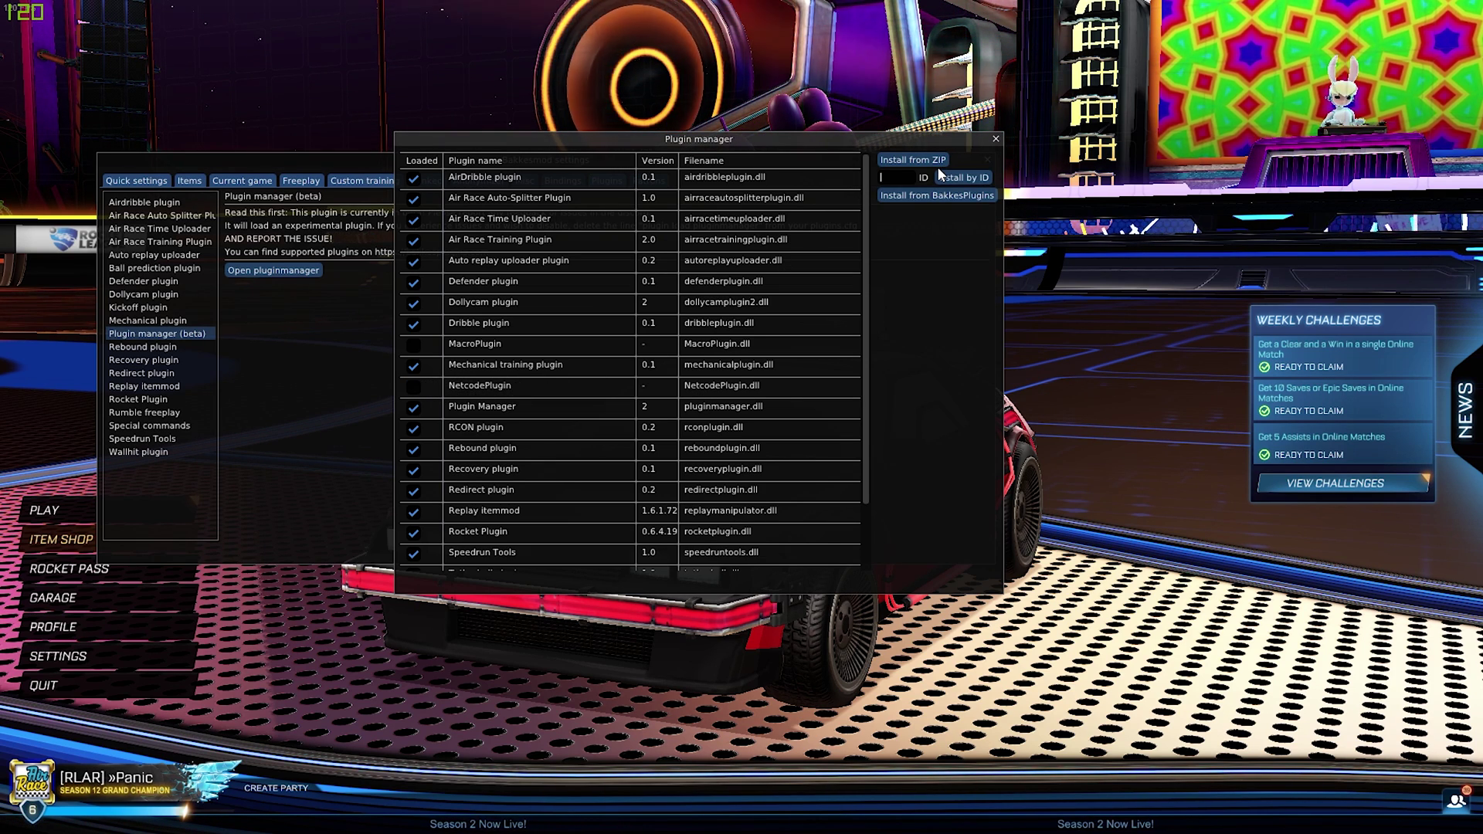
{"action": "type", "text": "1"}
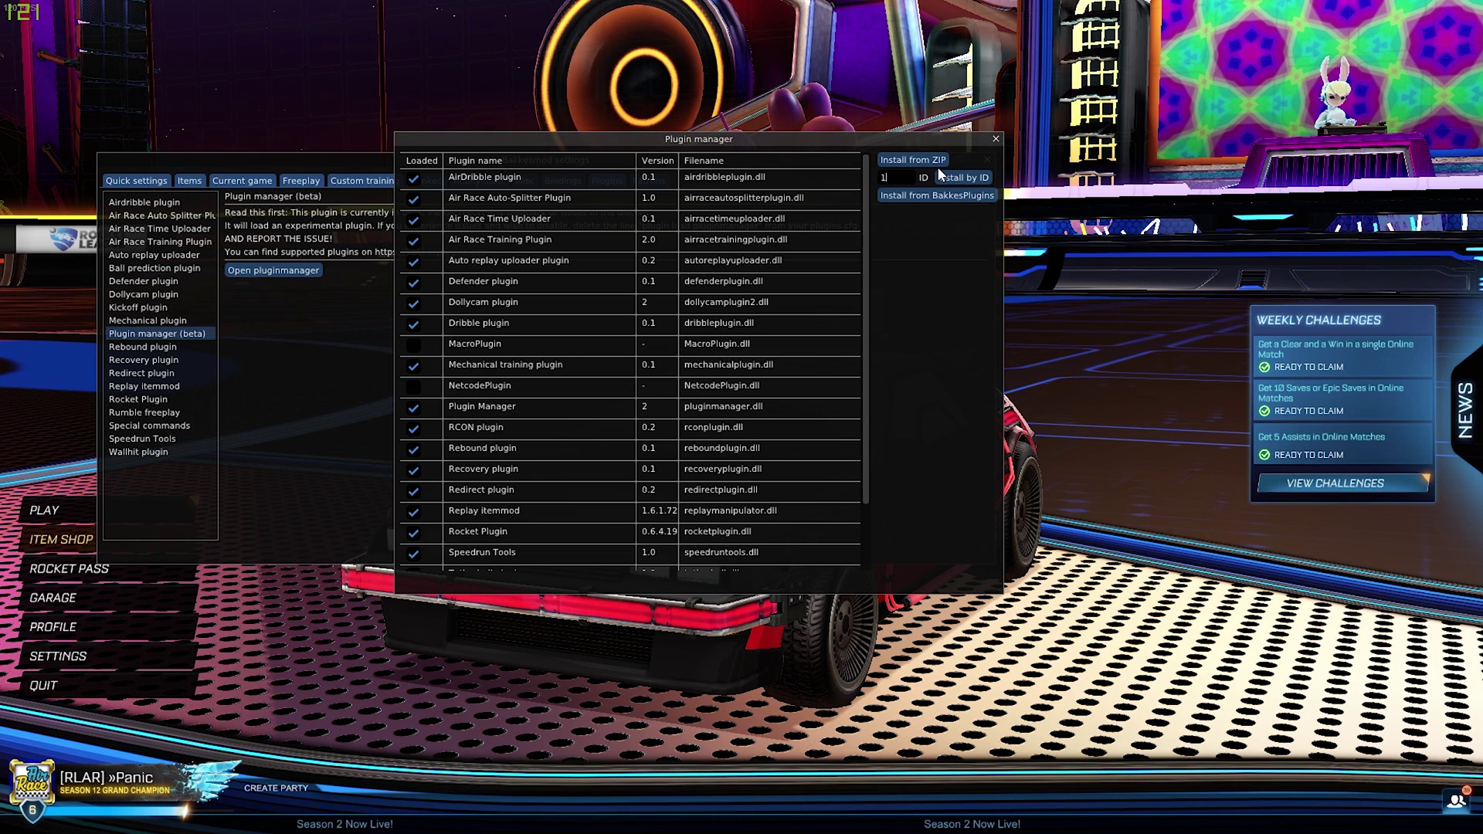
{"action": "type", "text": "66"}
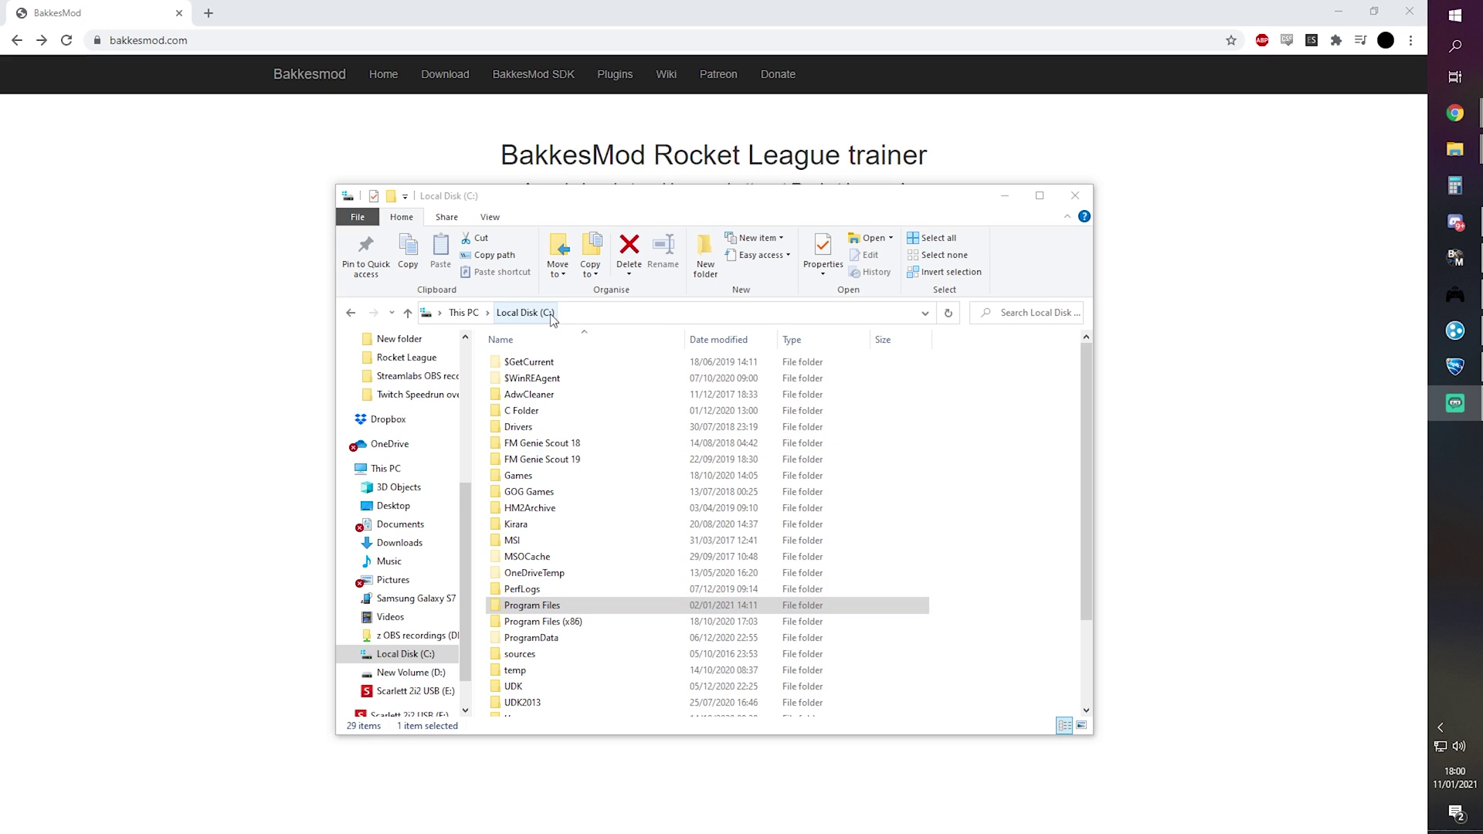
Navigate to Program Files\Epic Games\rocketleague\TAGame\CookedPCConsole in File Explorer
{"action": "double_click", "coordinate": [558, 607]}
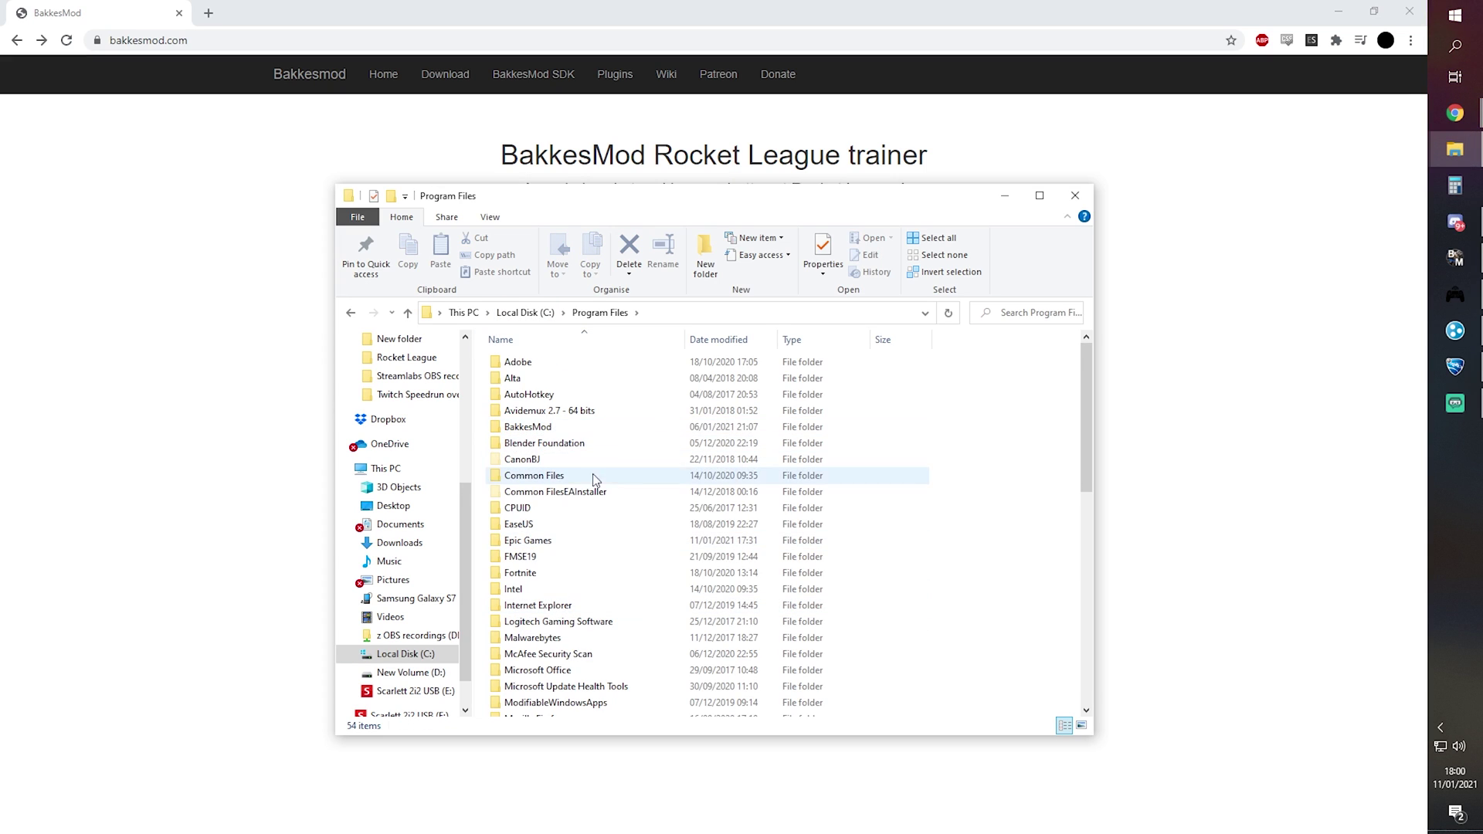
{"action": "double_click", "coordinate": [531, 542]}
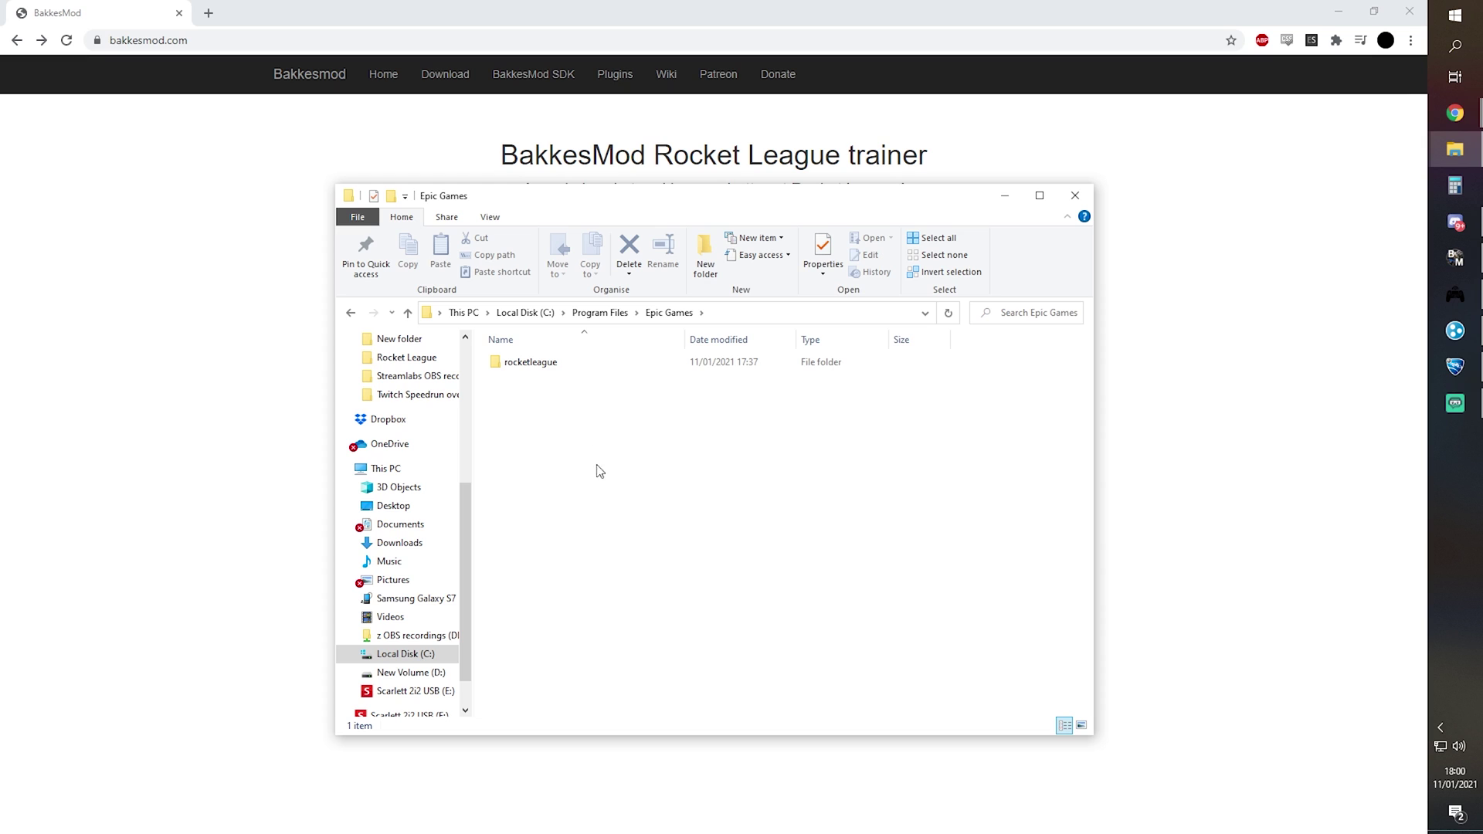
{"action": "double_click", "coordinate": [531, 365]}
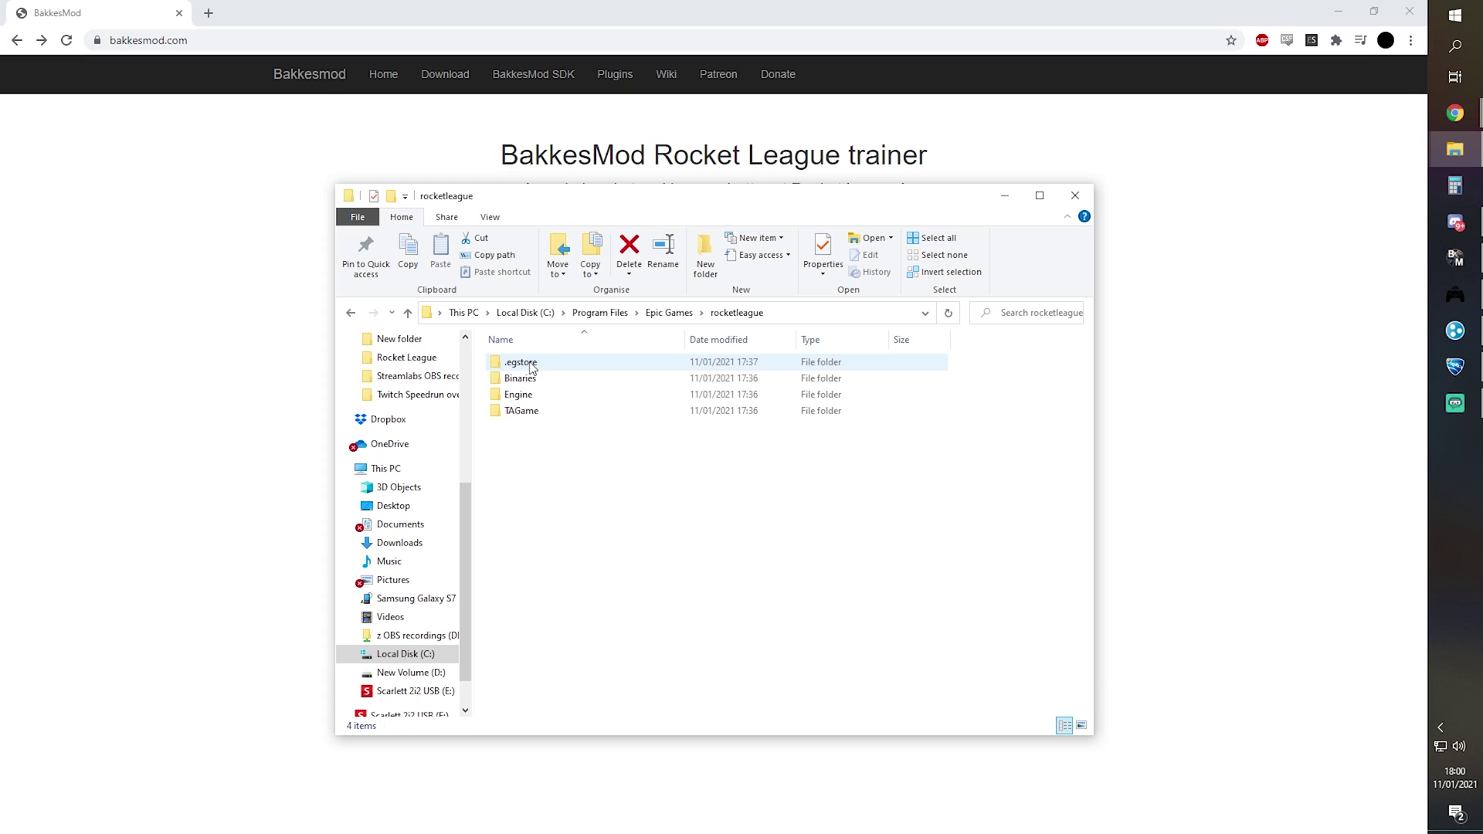
{"action": "double_click", "coordinate": [527, 411]}
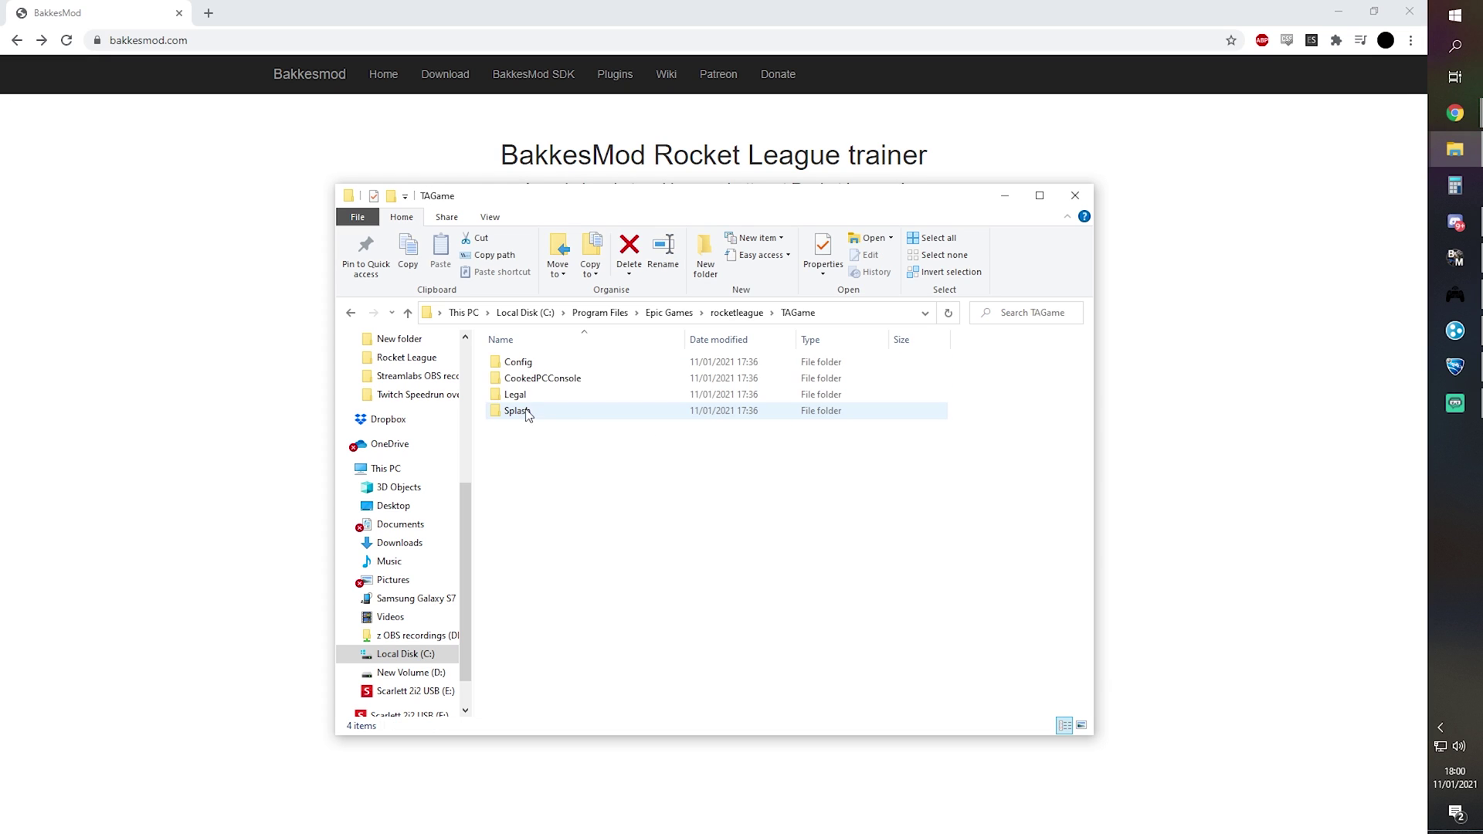
{"action": "double_click", "coordinate": [594, 383]}
Create a new folder named mods inside CookedPCConsole
{"action": "right_click", "coordinate": [985, 469]}
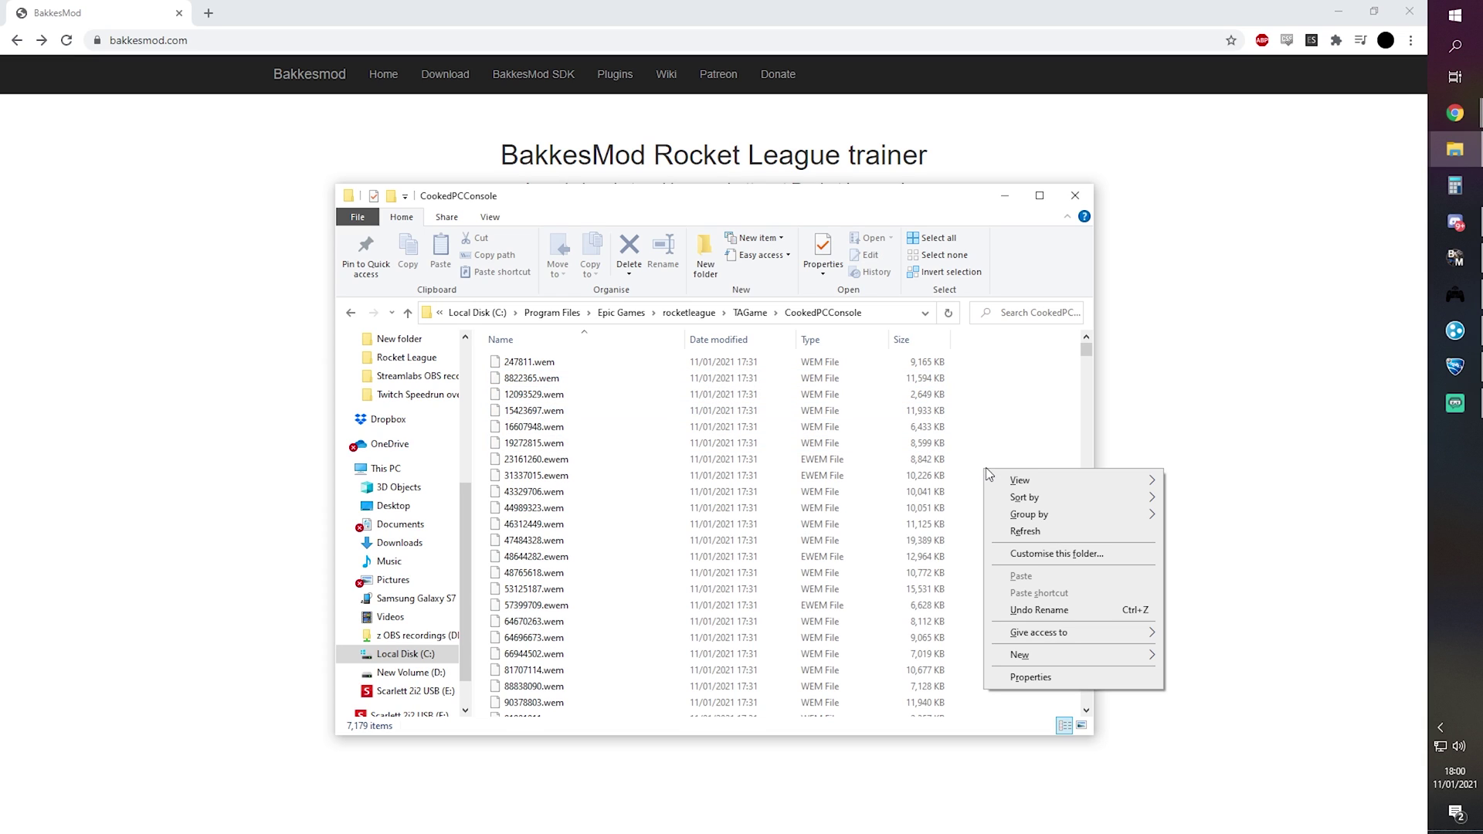
{"action": "mouse_move", "coordinate": [1112, 655]}
{"action": "left_click", "coordinate": [1199, 444]}
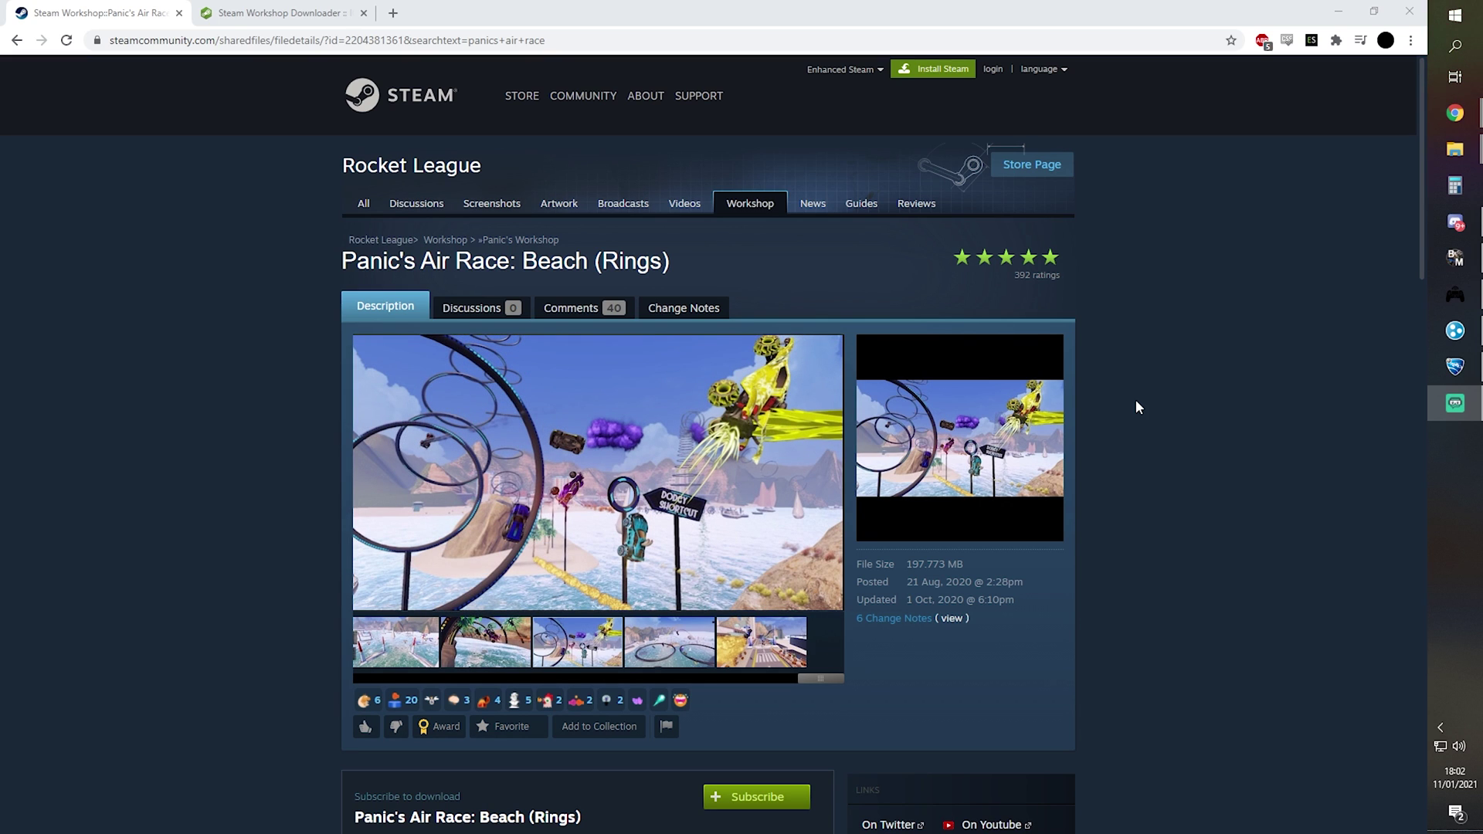
Select the Panic's Air Race: Beach (Rings) workshop URL, then go to the Steam Workshop Downloader tab
{"action": "left_click", "coordinate": [575, 42]}
{"action": "key", "text": "ctrl+c"}
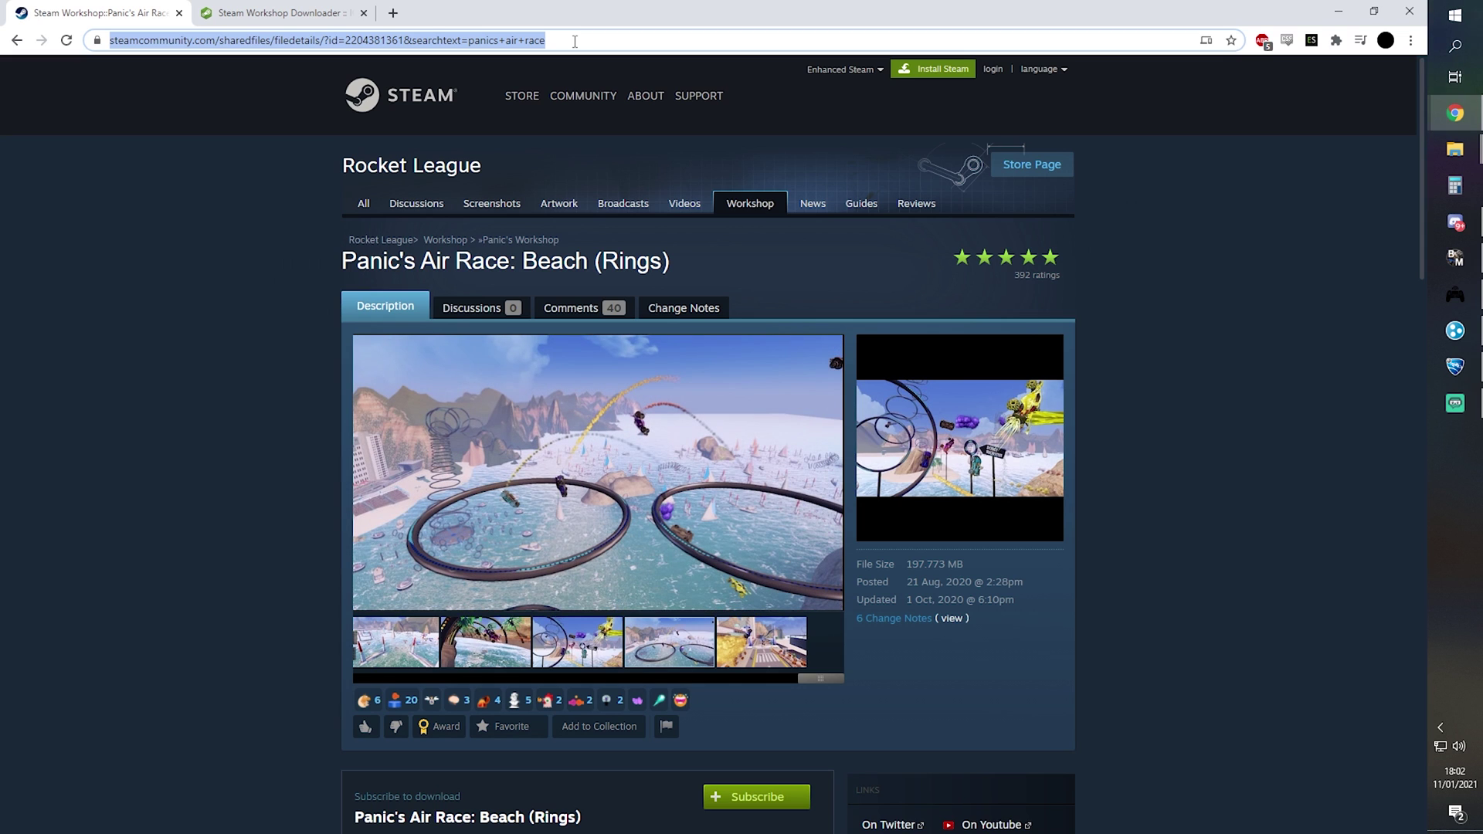
{"action": "left_click", "coordinate": [278, 13]}
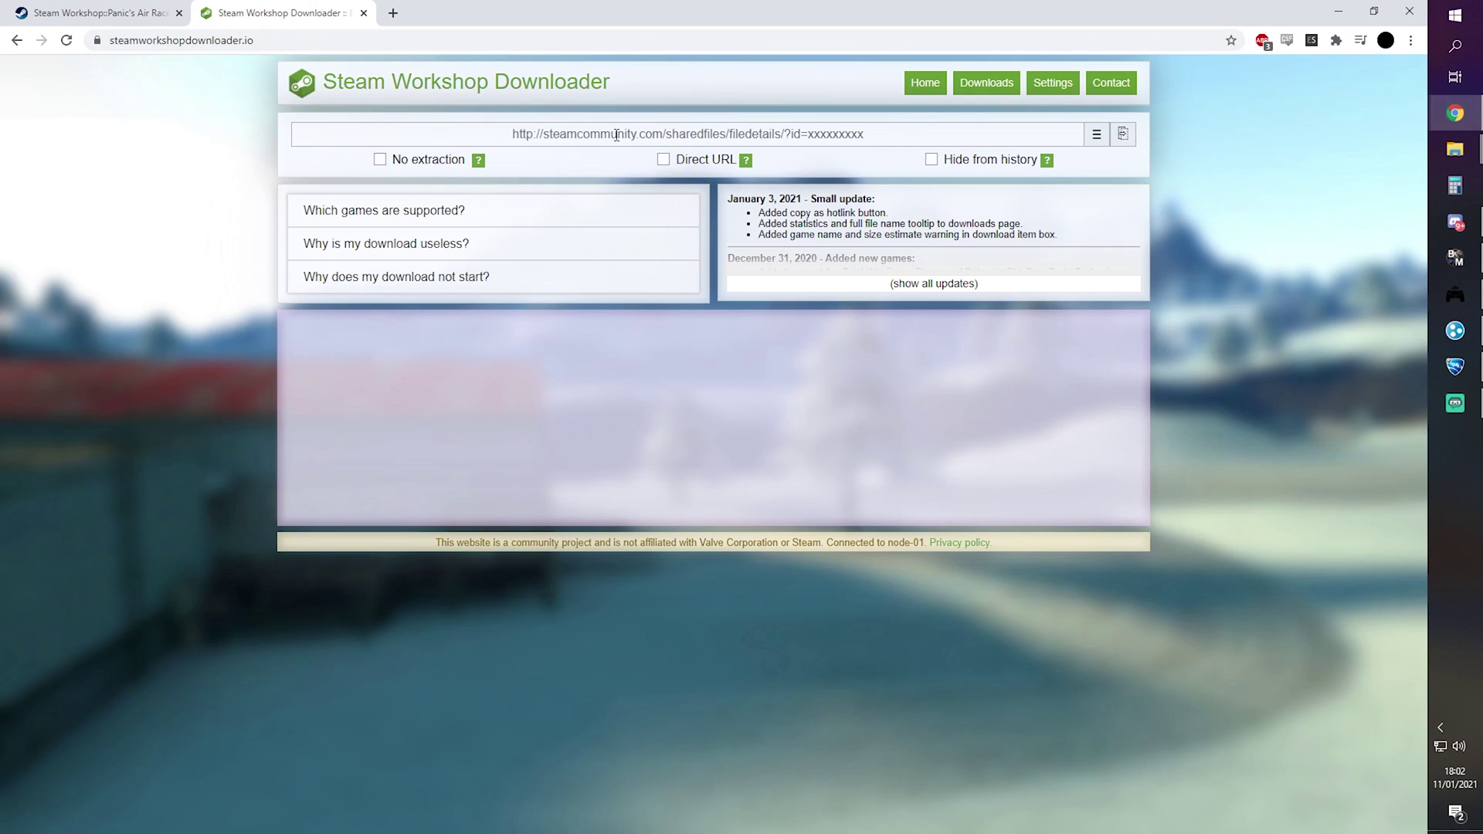
Paste the workshop URL into Steam Workshop Downloader, download the map zip, and show it in Downloads
{"action": "left_click", "coordinate": [922, 135]}
{"action": "key", "text": "ctrl+v"}
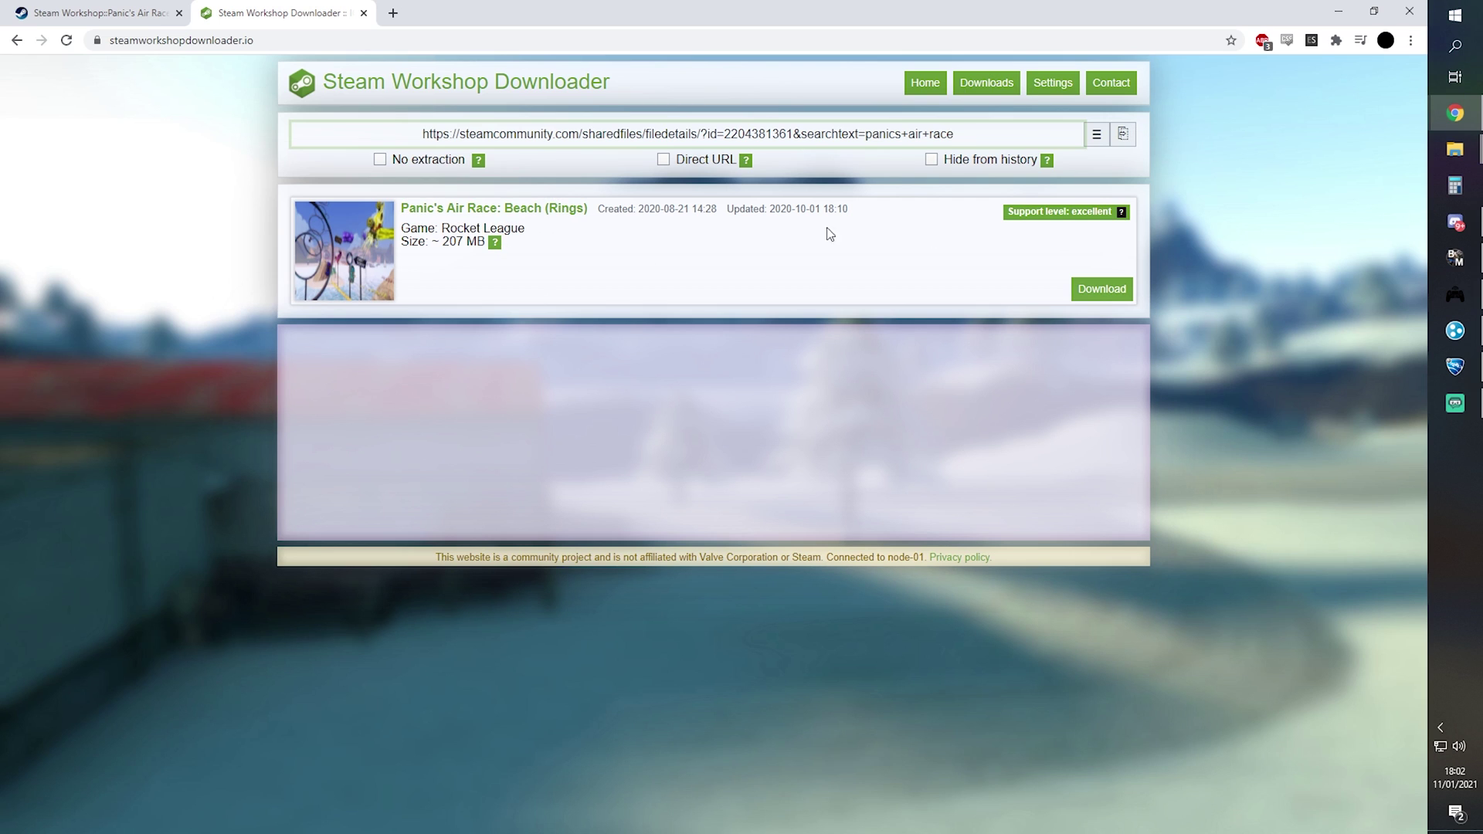
{"action": "left_click", "coordinate": [1095, 292]}
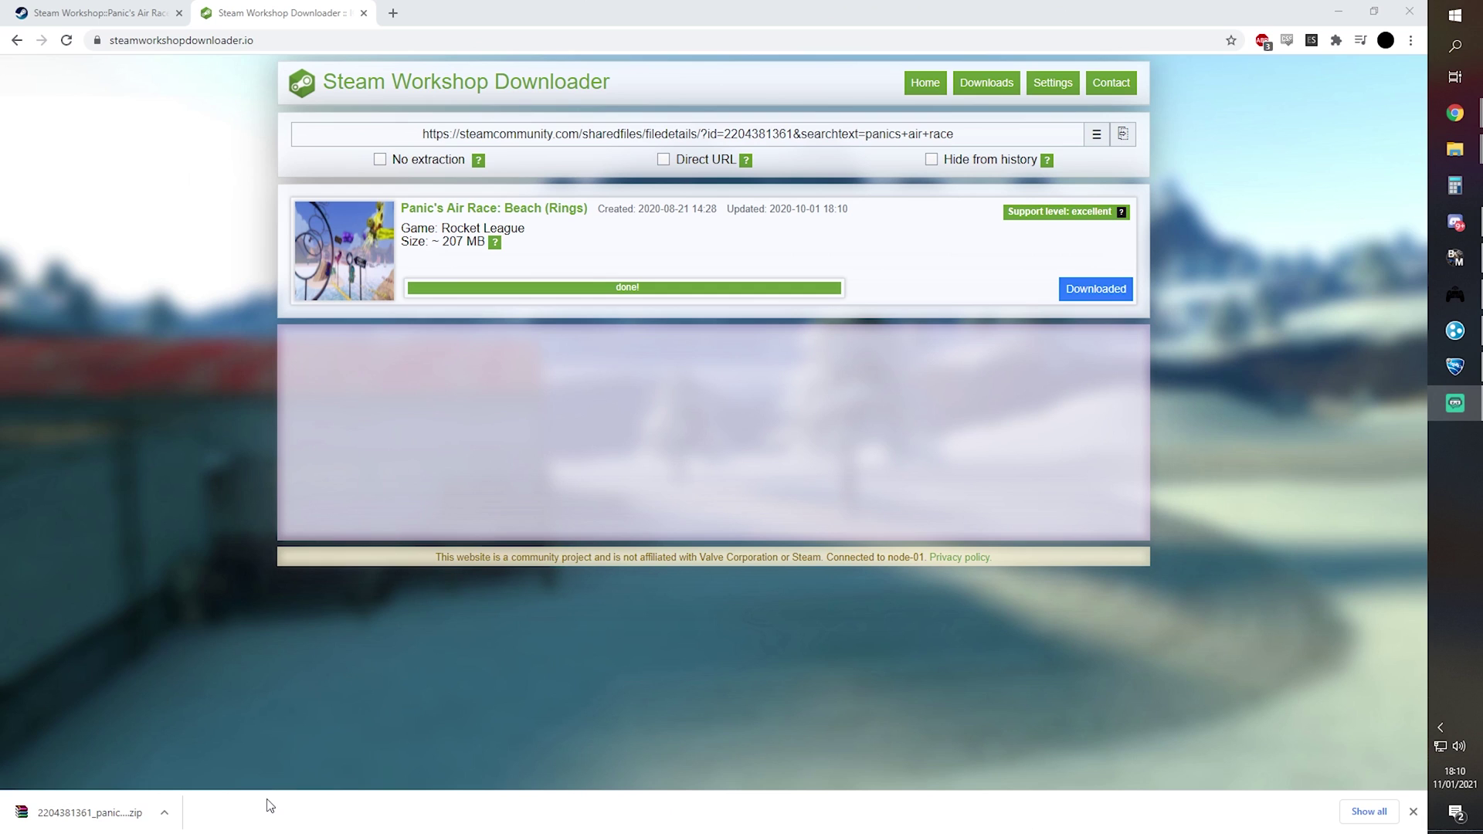
{"action": "left_click", "coordinate": [164, 815]}
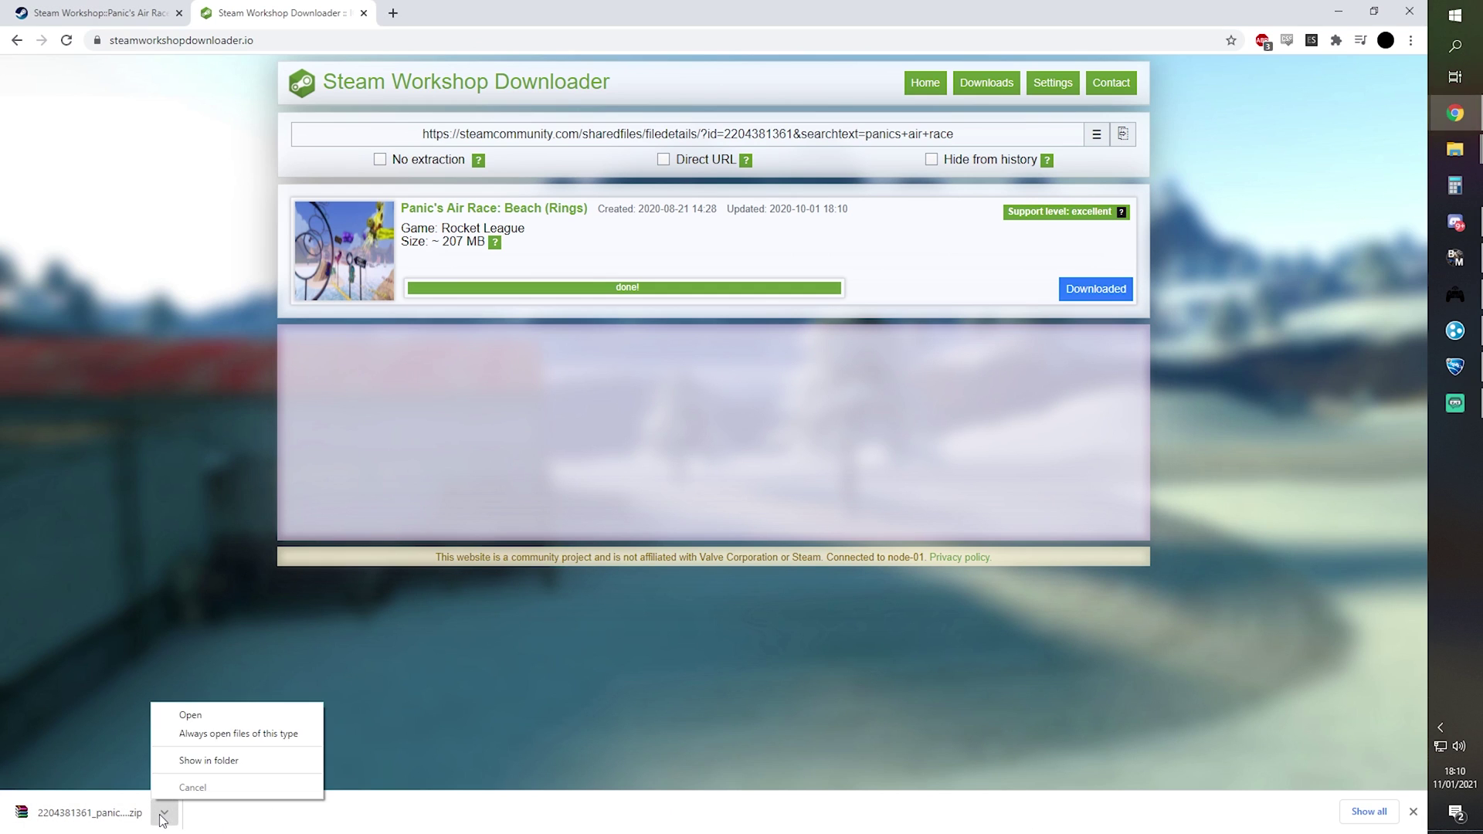
{"action": "left_click", "coordinate": [222, 759]}
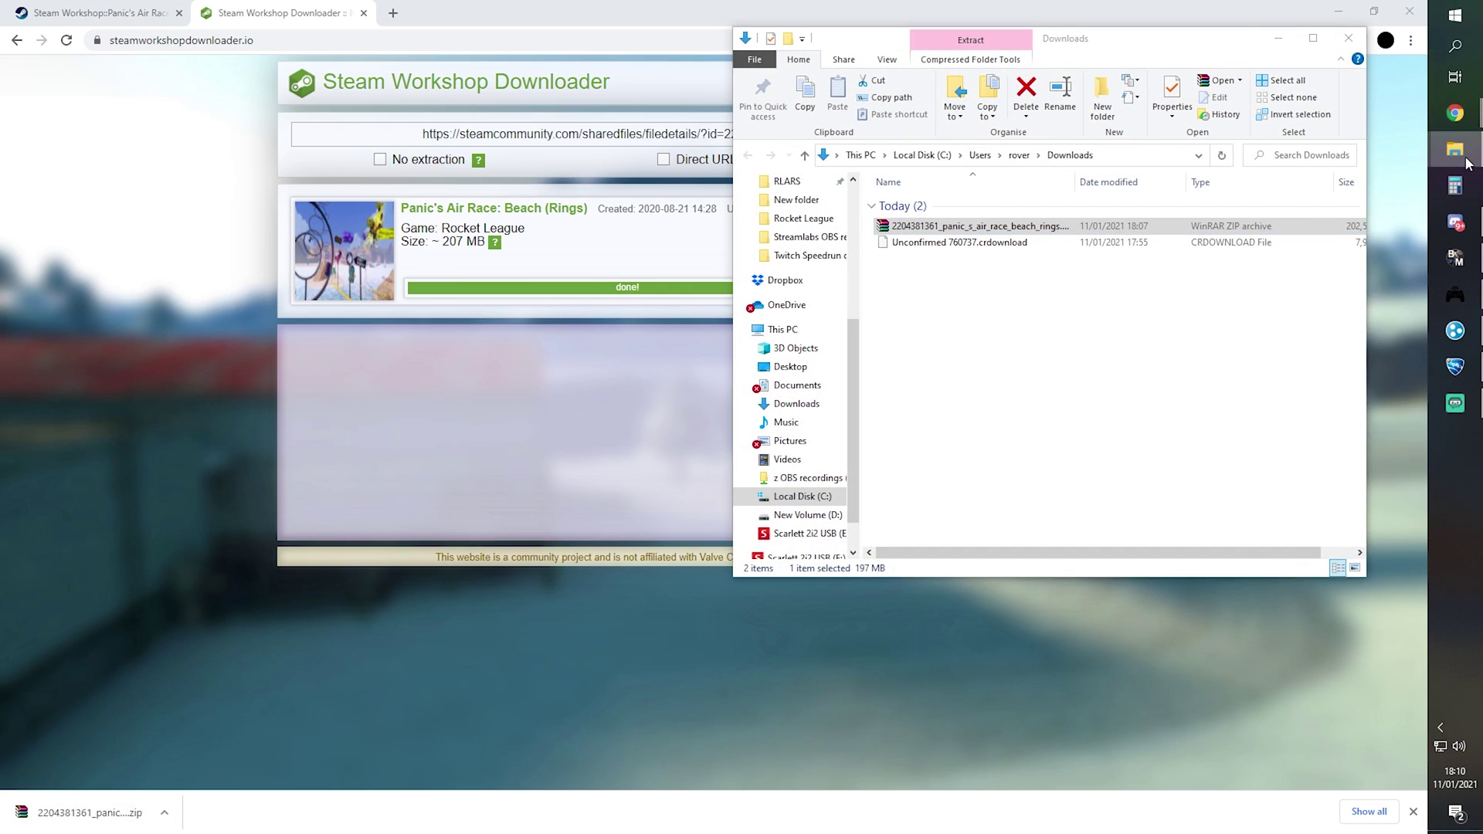
Move the downloaded map zip into the mods folder and extract it there
{"action": "mouse_move", "coordinate": [1455, 148]}
{"action": "left_click", "coordinate": [1343, 183]}
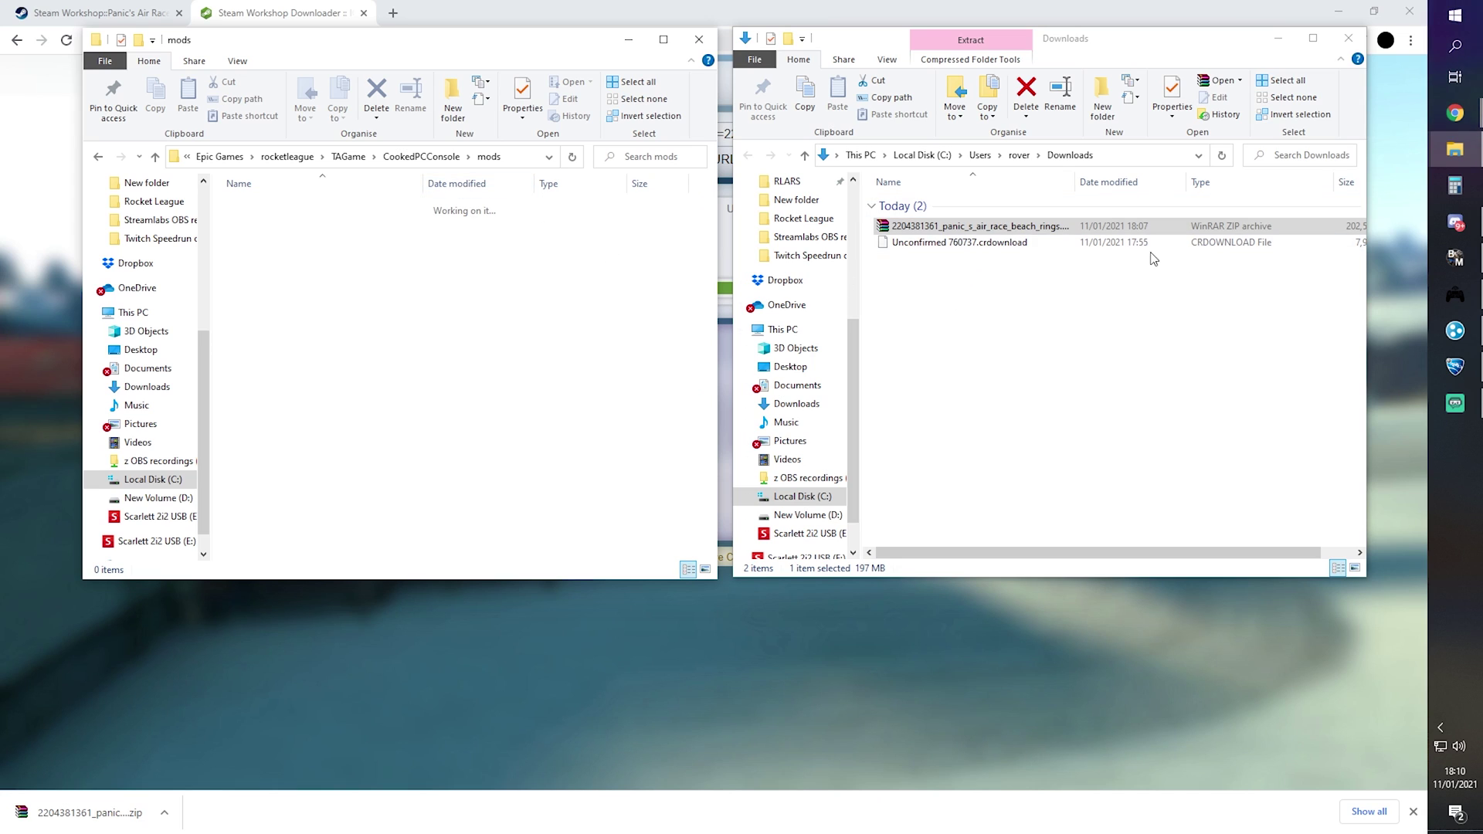
{"action": "left_click_drag", "start_coordinate": [1052, 225], "coordinate": [478, 301]}
{"action": "left_click", "coordinate": [290, 200]}
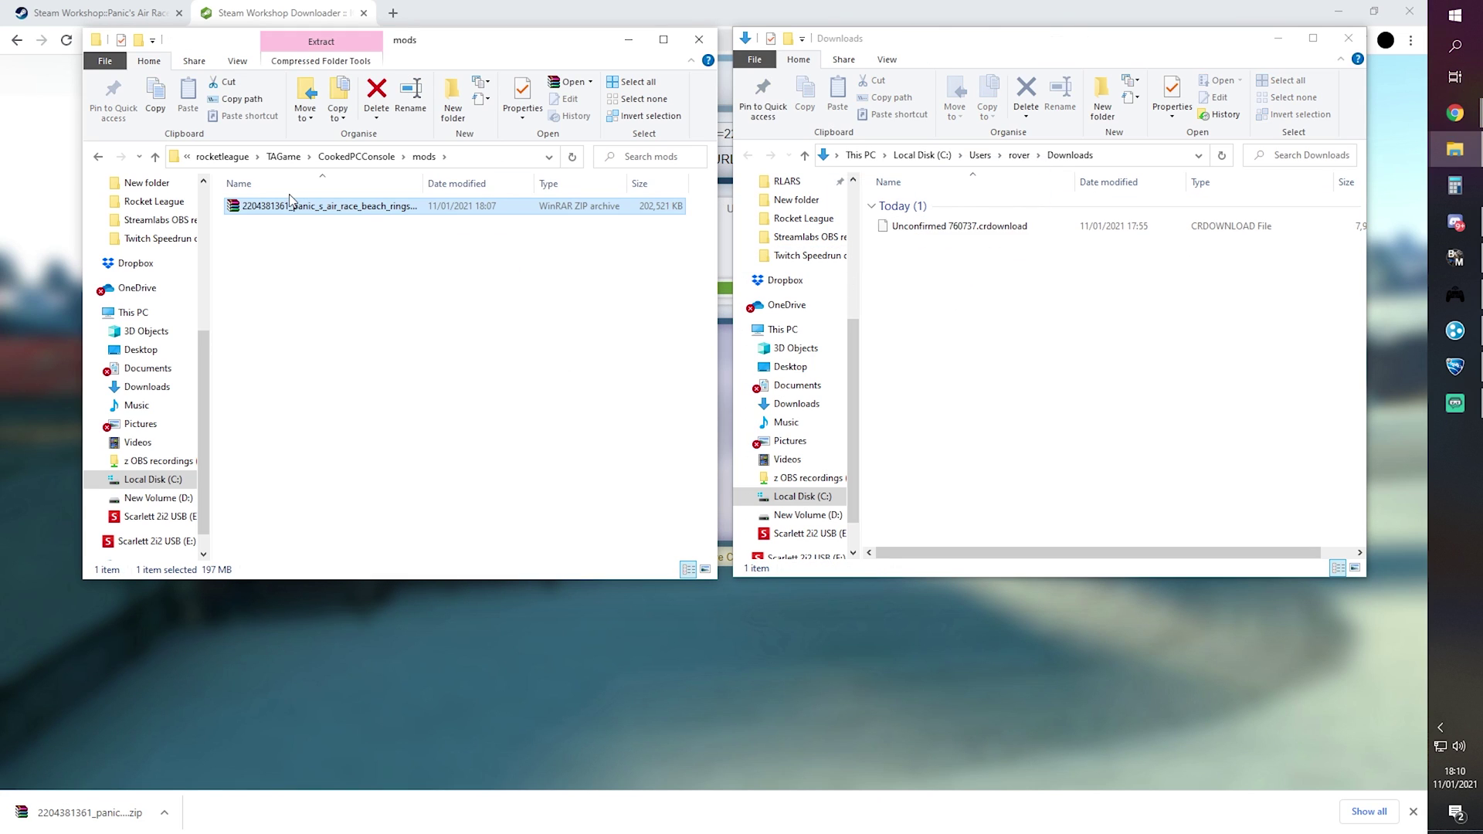
{"action": "right_click", "coordinate": [295, 213]}
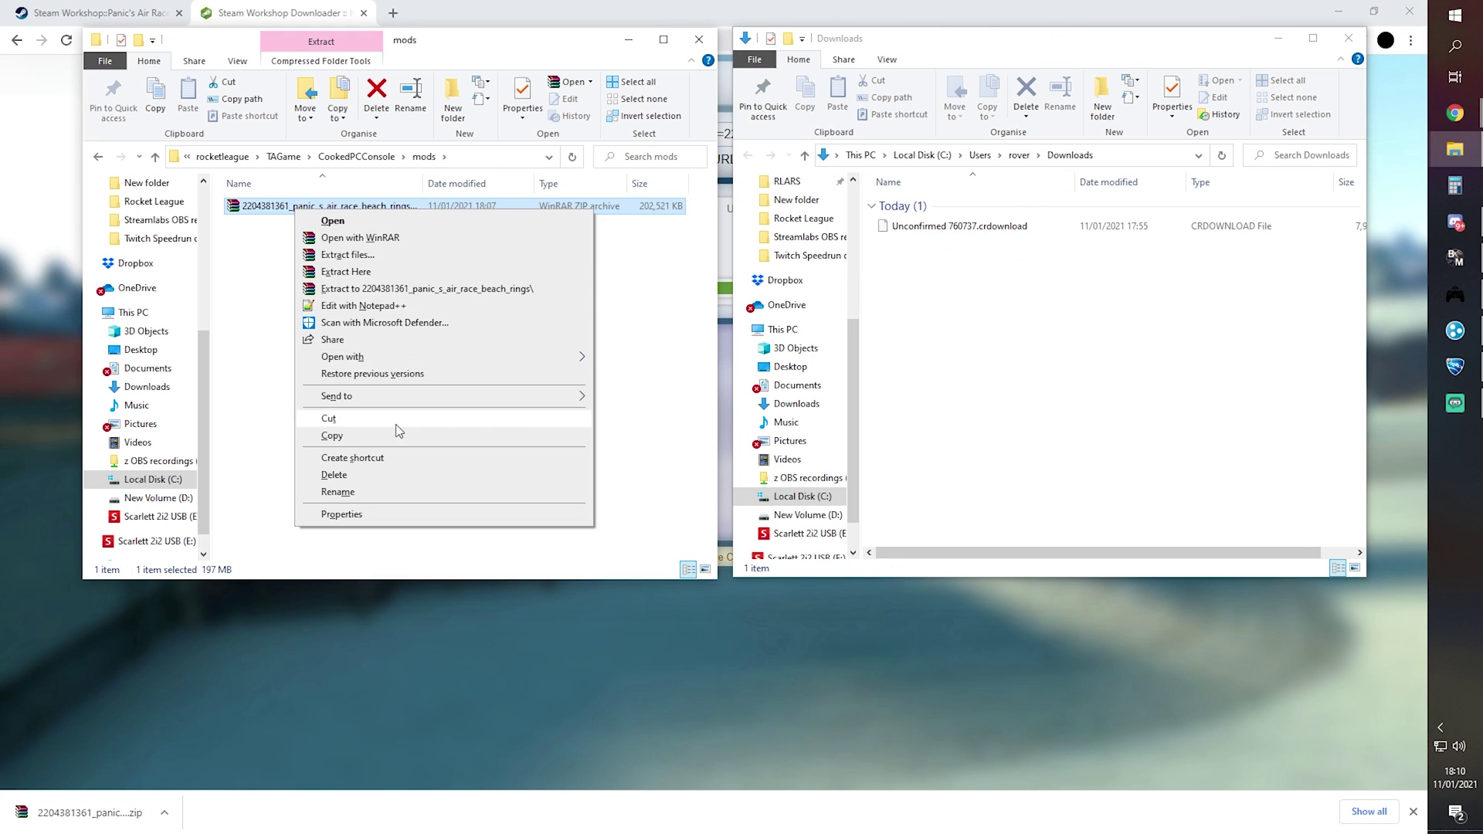
{"action": "left_click", "coordinate": [369, 272]}
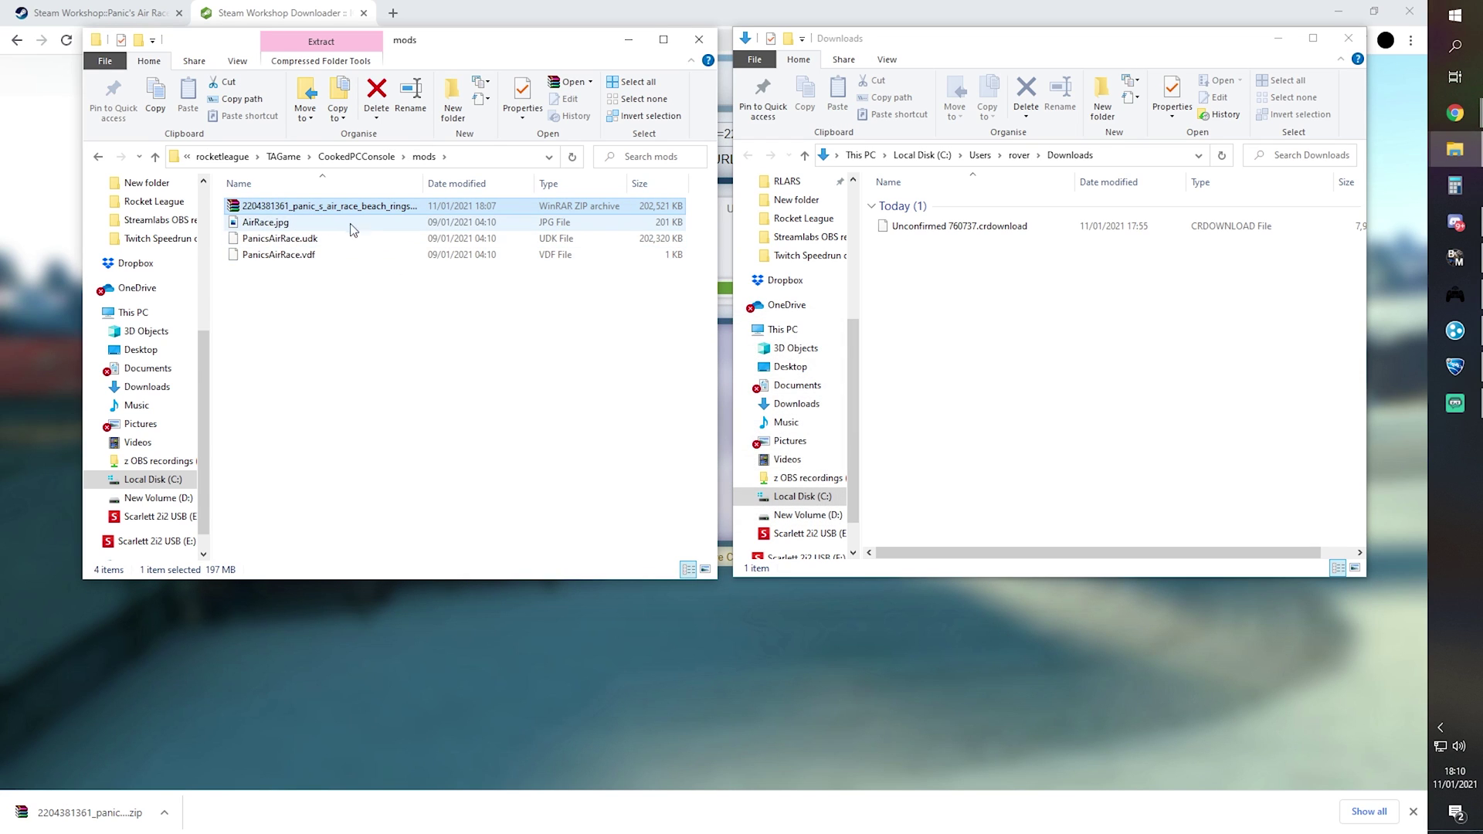
Delete the zip, AirRace.jpg and PanicsAirRace.vdf, leaving only PanicsAirRace.udk
{"action": "key", "text": "Delete"}
{"action": "left_click", "coordinate": [355, 207]}
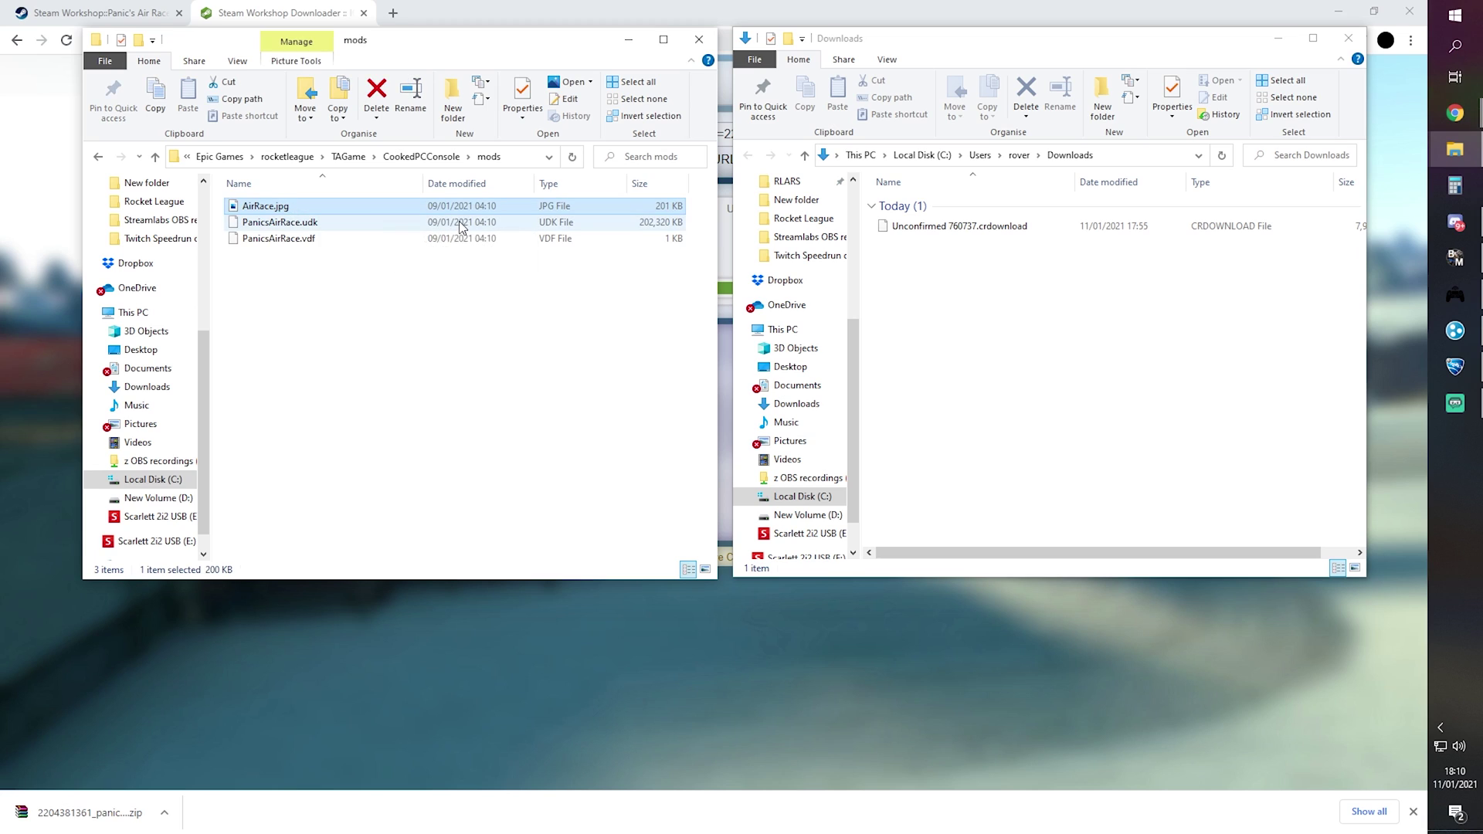
{"action": "key", "text": "Delete"}
{"action": "left_click", "coordinate": [319, 226]}
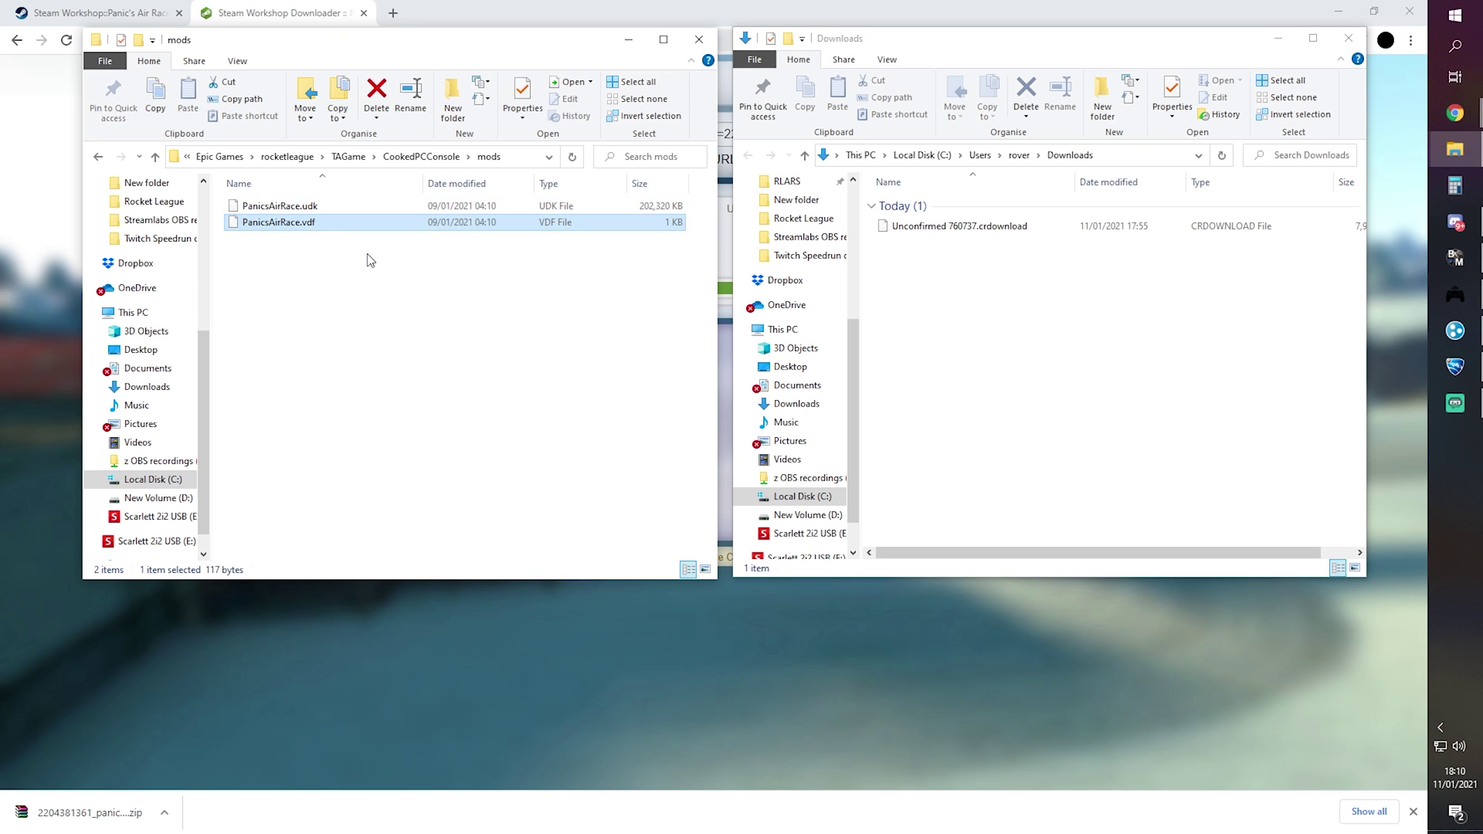
{"action": "key", "text": "Delete"}
{"action": "left_click", "coordinate": [342, 210]}
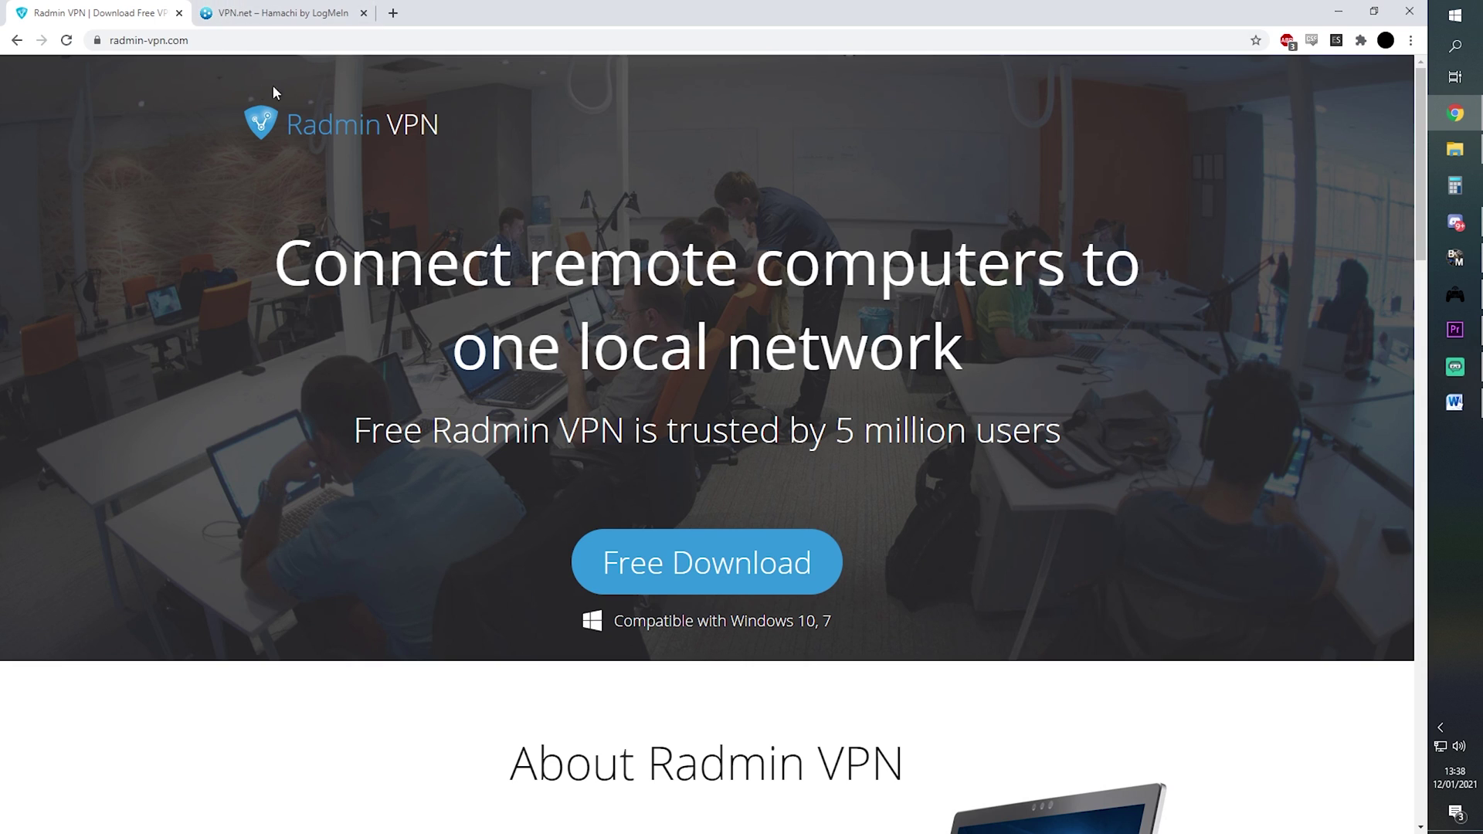
{"action": "left_click_drag", "start_coordinate": [463, 134], "coordinate": [289, 129]}
{"action": "left_click", "coordinate": [558, 137]}
{"action": "left_click", "coordinate": [311, 23]}
{"action": "left_click_drag", "start_coordinate": [898, 340], "coordinate": [612, 355]}
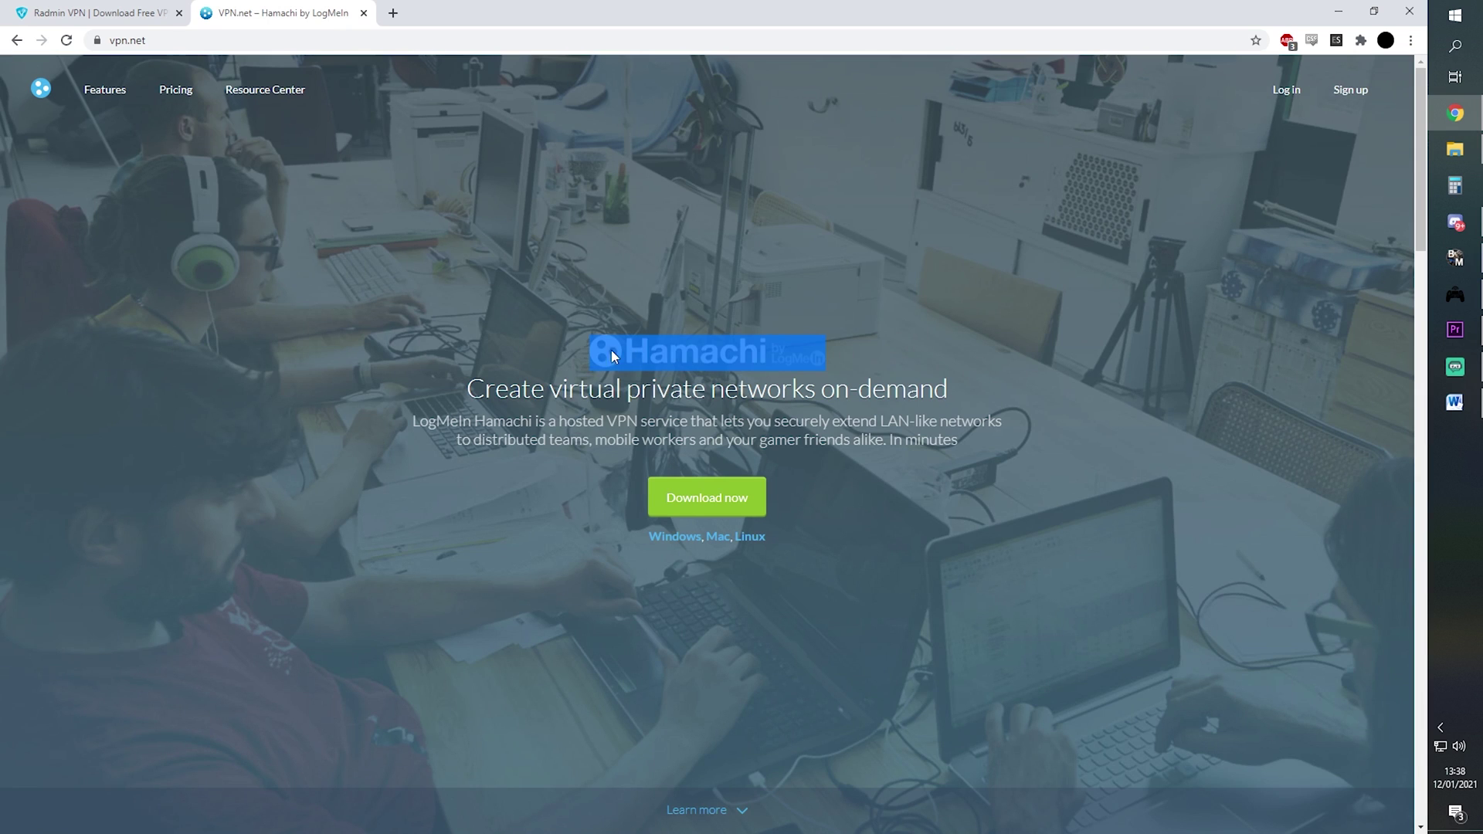
{"action": "left_click", "coordinate": [1044, 305]}
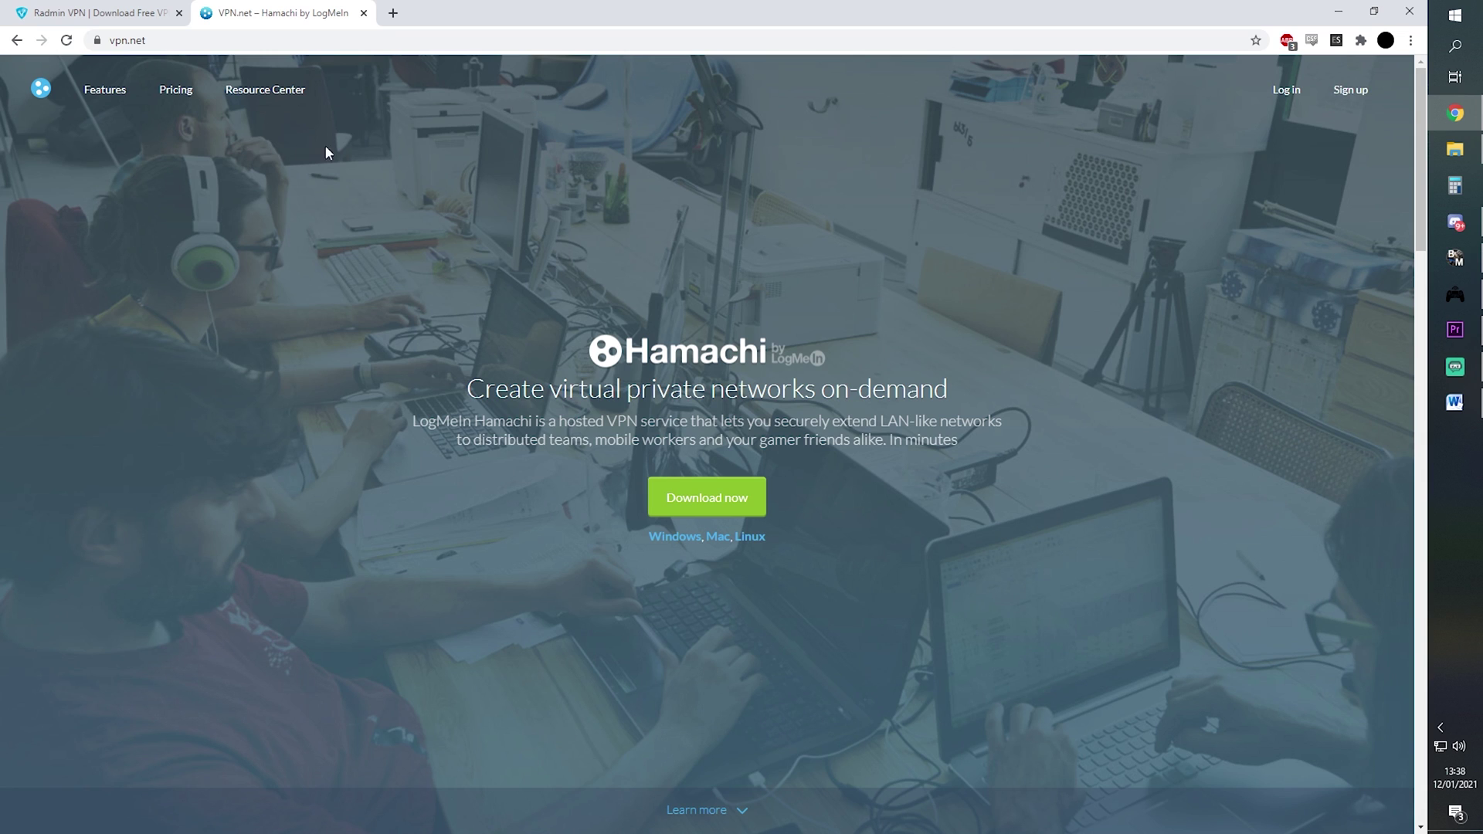
{"action": "left_click", "coordinate": [99, 13]}
{"action": "left_click", "coordinate": [278, 13]}
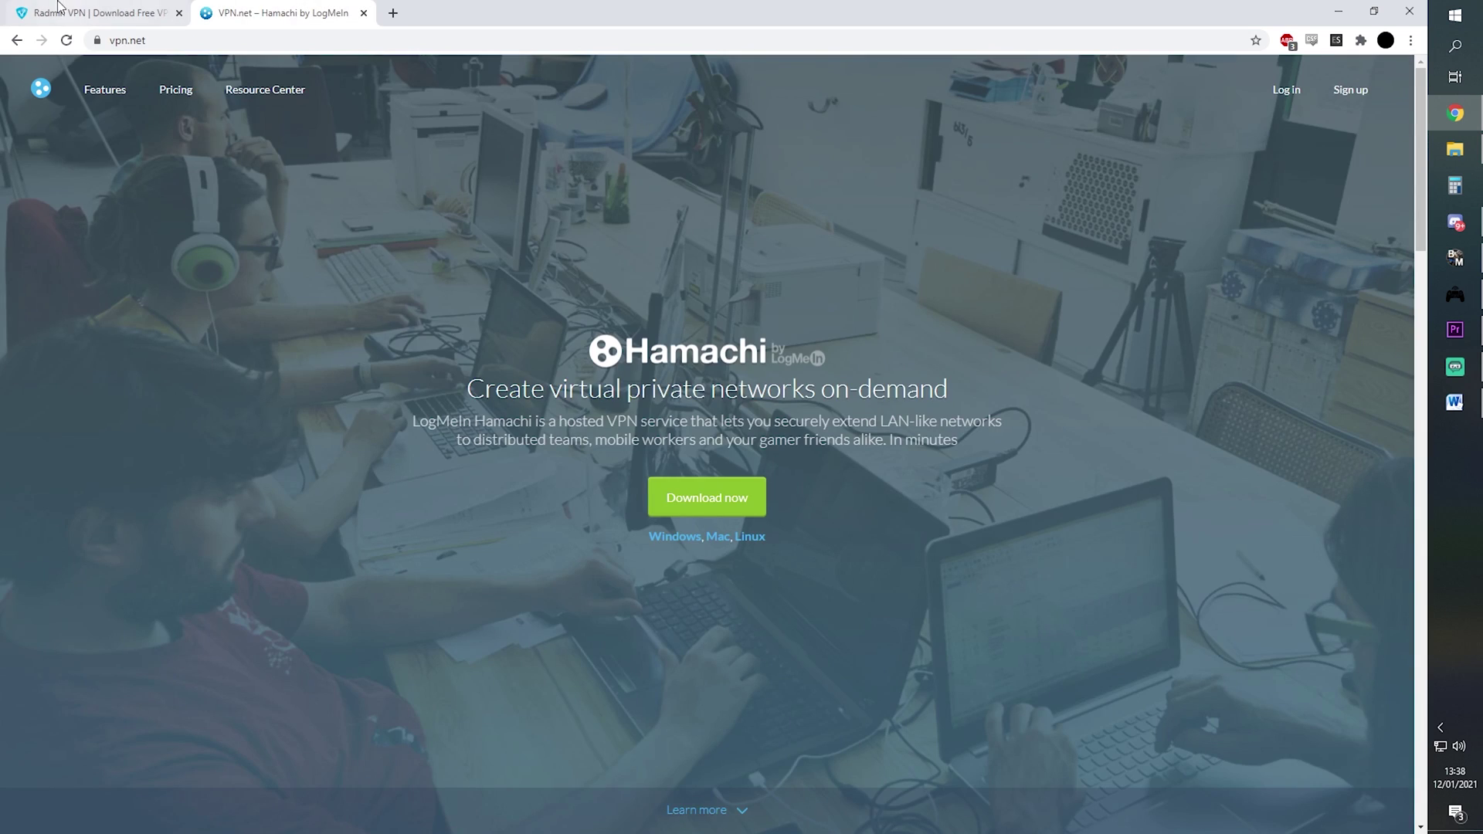
{"action": "left_click", "coordinate": [63, 13]}
{"action": "left_click", "coordinate": [278, 7]}
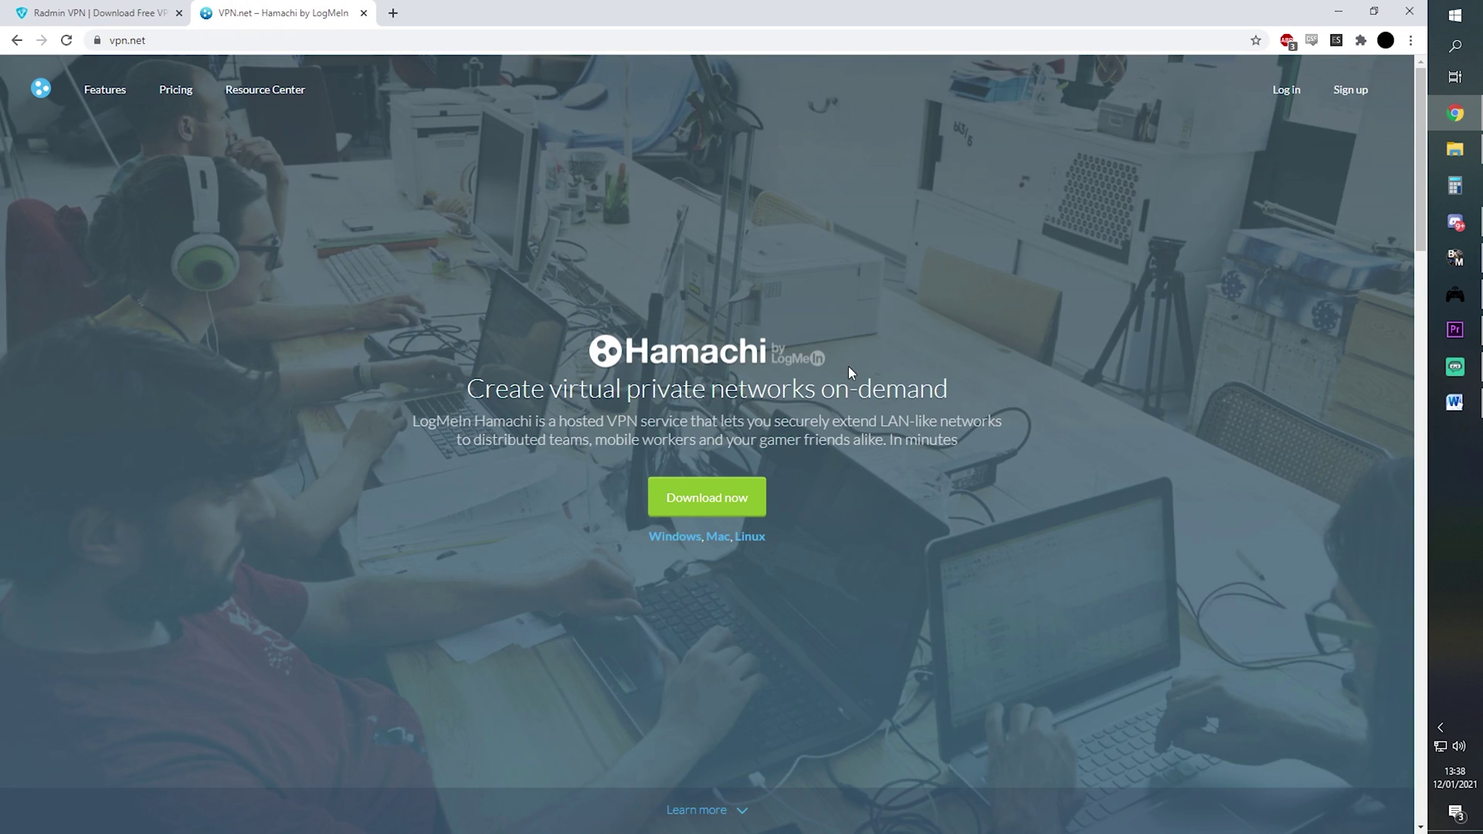
{"action": "left_click_drag", "start_coordinate": [846, 359], "coordinate": [562, 351]}
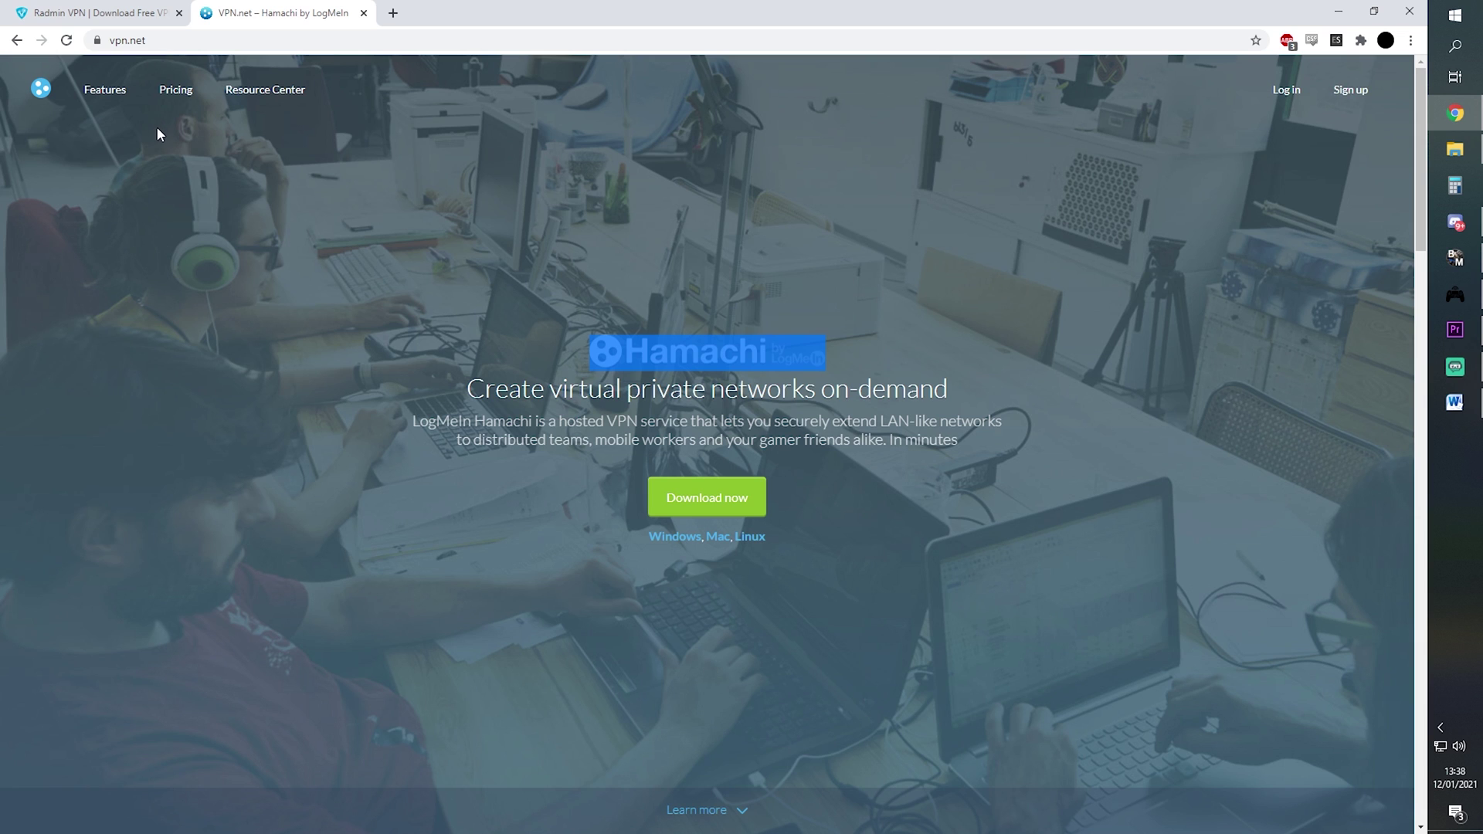
{"action": "left_click", "coordinate": [108, 11]}
{"action": "left_click", "coordinate": [227, 14]}
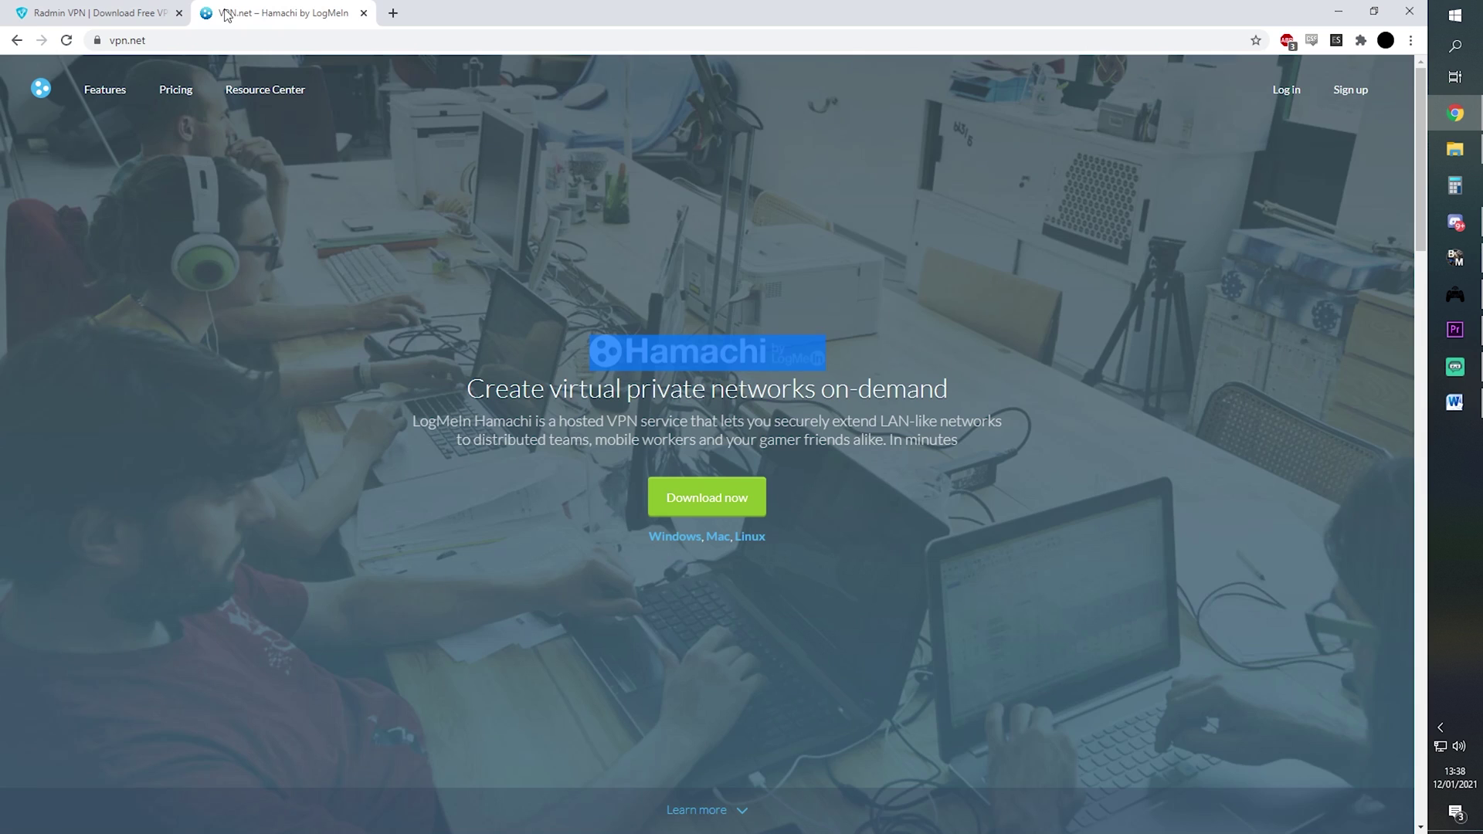
{"action": "left_click", "coordinate": [105, 8]}
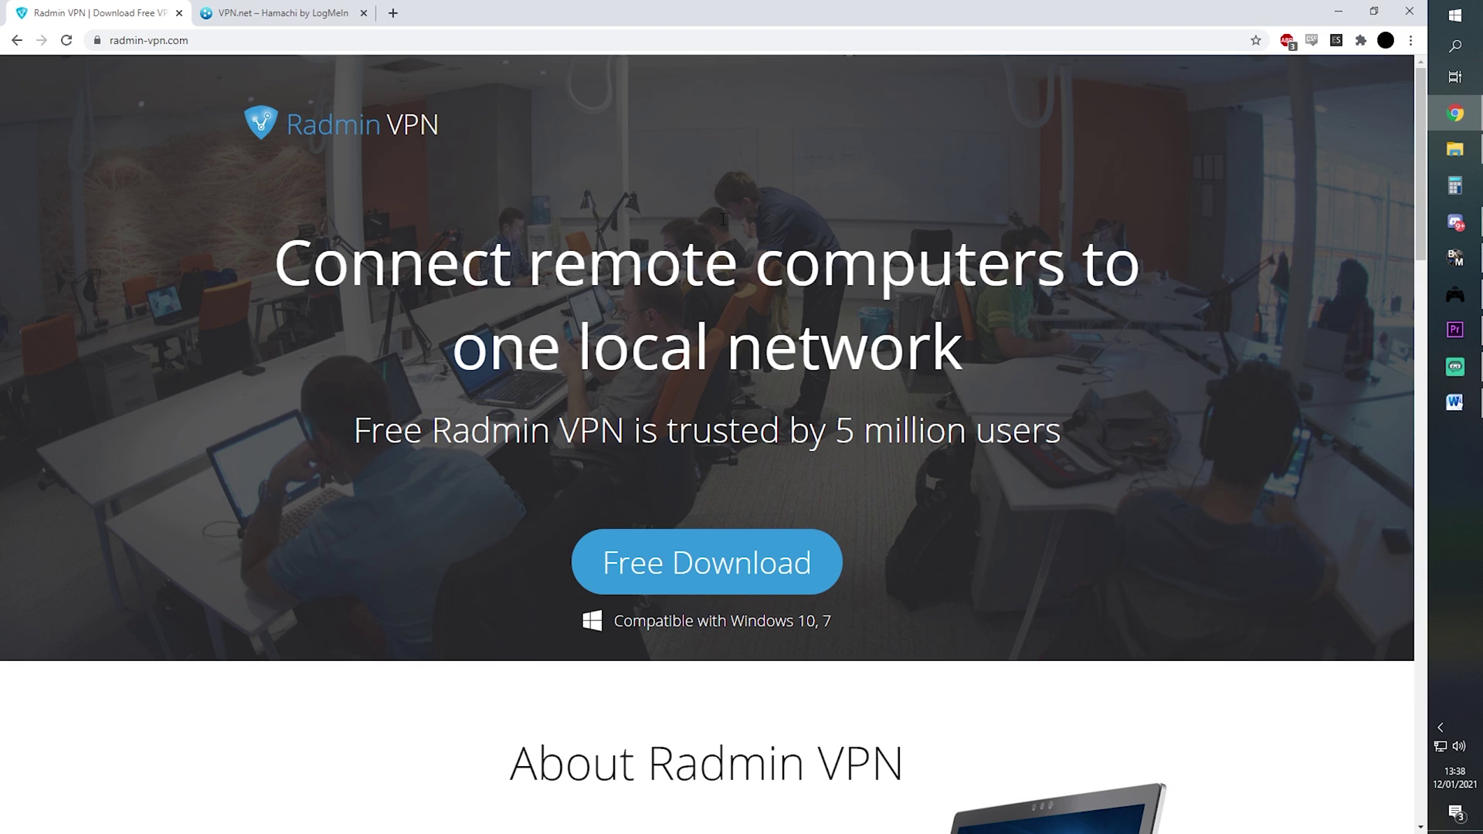
{"action": "left_click", "coordinate": [288, 15]}
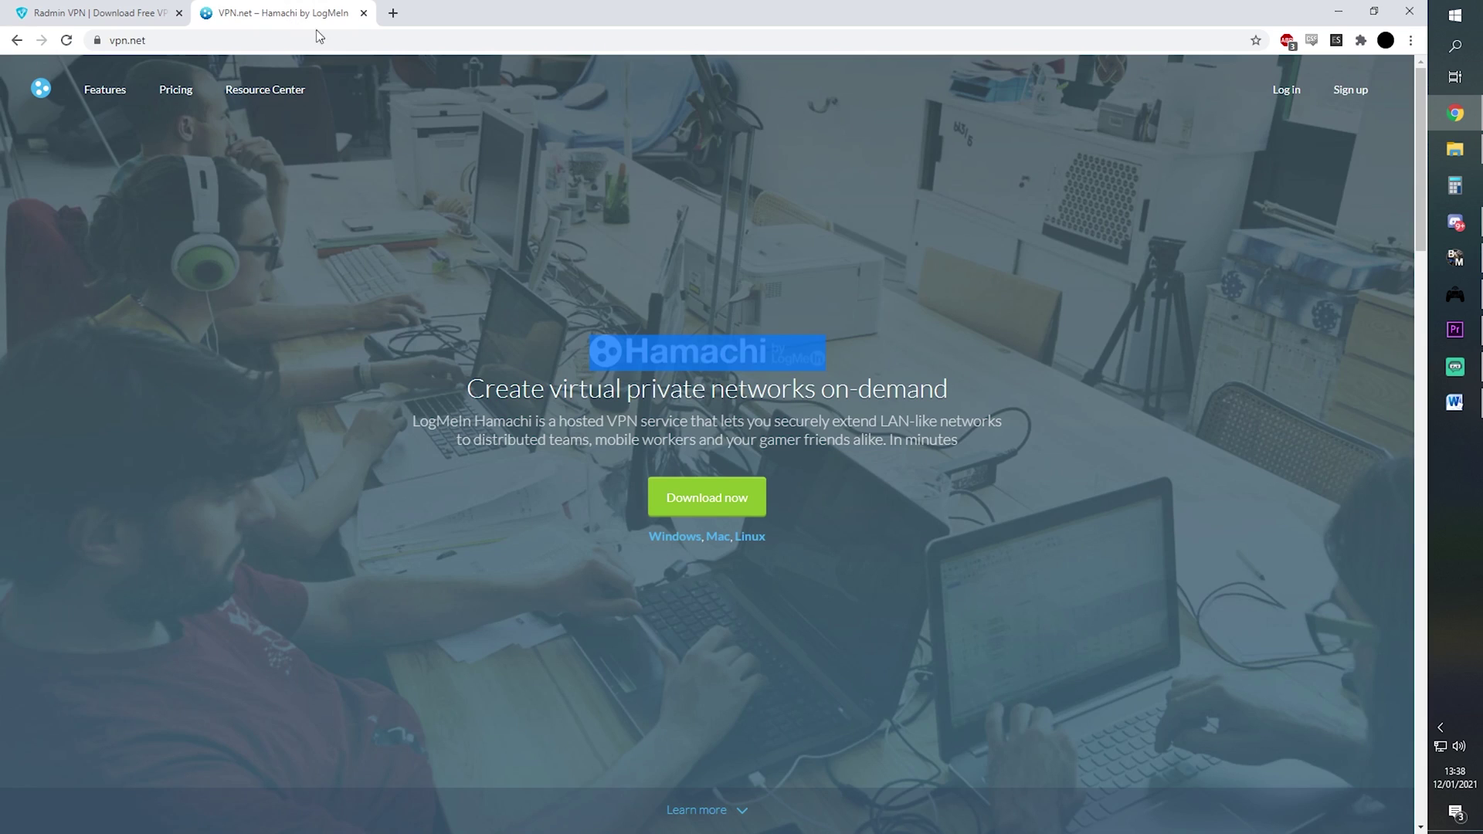
{"action": "left_click", "coordinate": [864, 360]}
{"action": "left_click", "coordinate": [96, 9]}
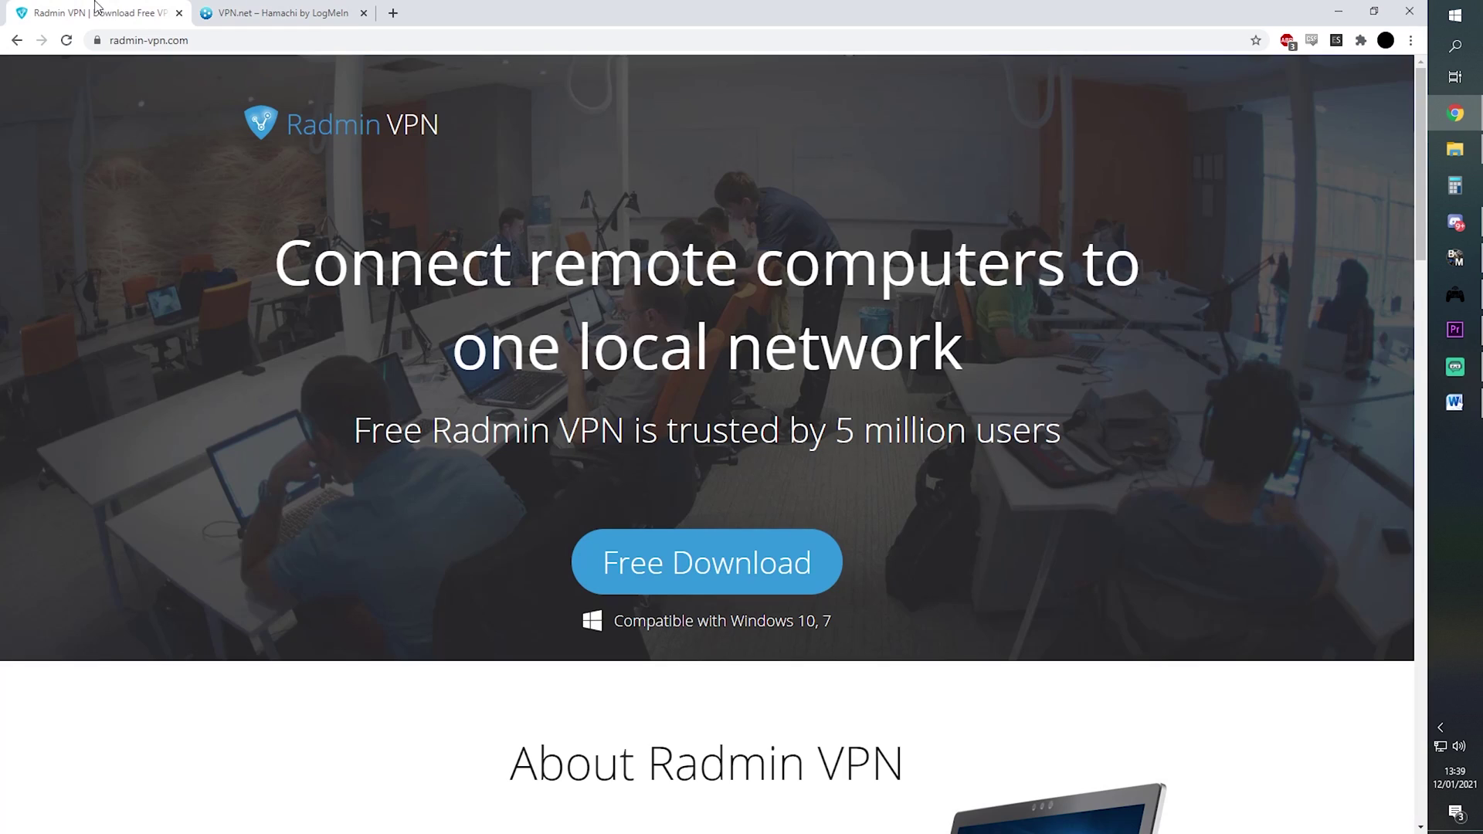
{"action": "left_click", "coordinate": [283, 19]}
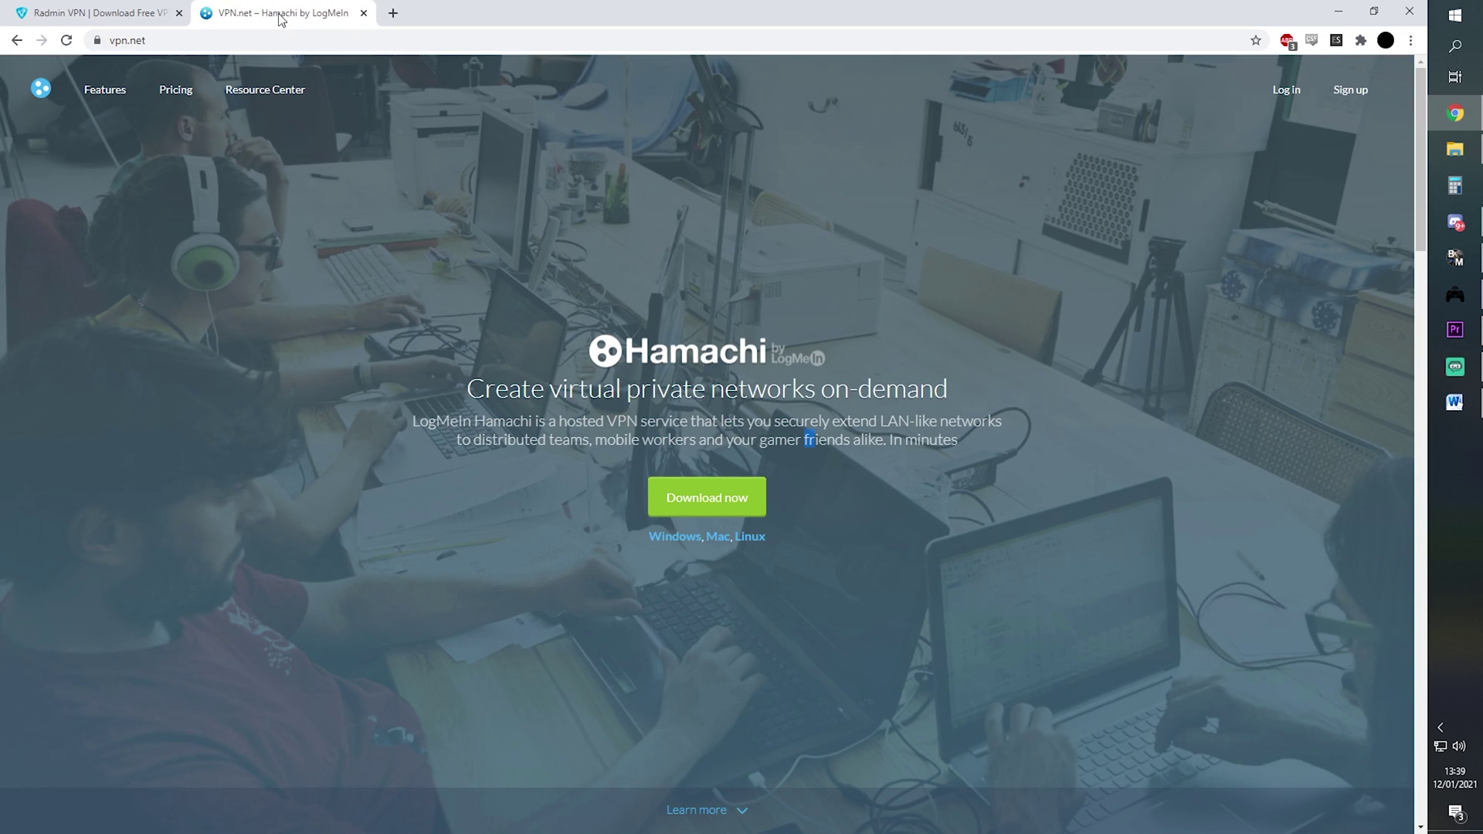
{"action": "left_click", "coordinate": [120, 5]}
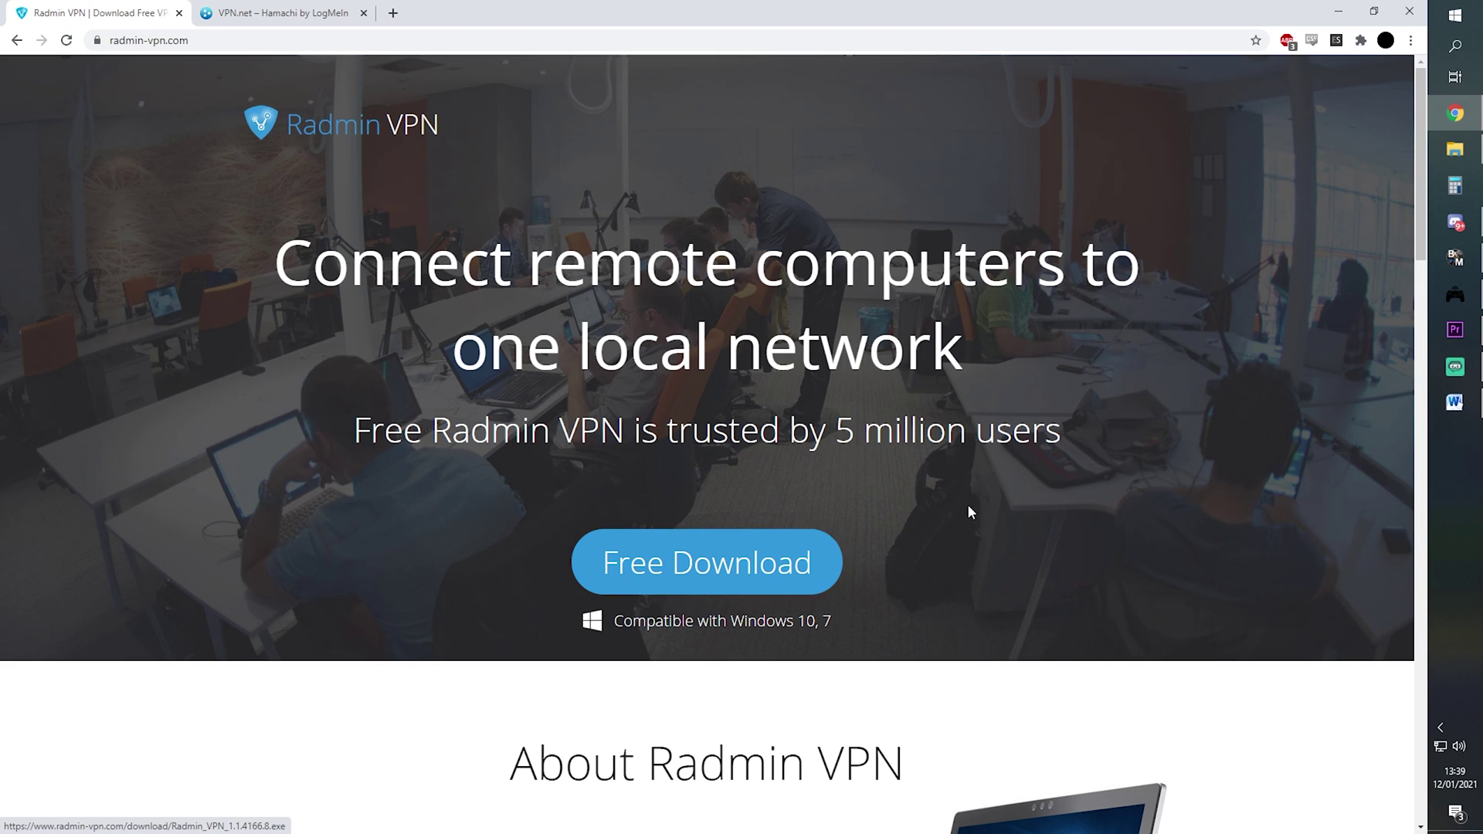
{"action": "left_click", "coordinate": [290, 7]}
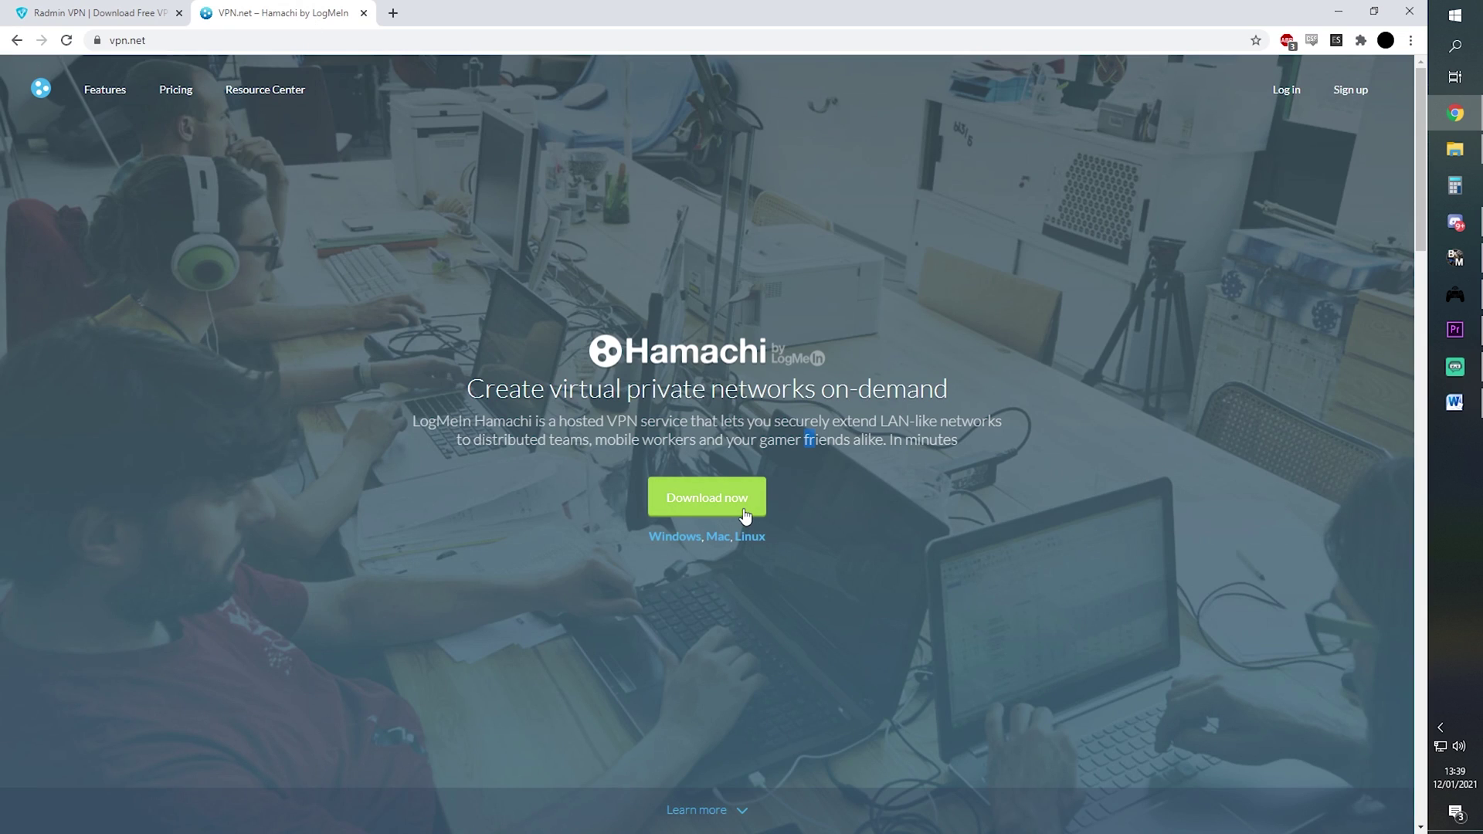
{"action": "left_click", "coordinate": [80, 15]}
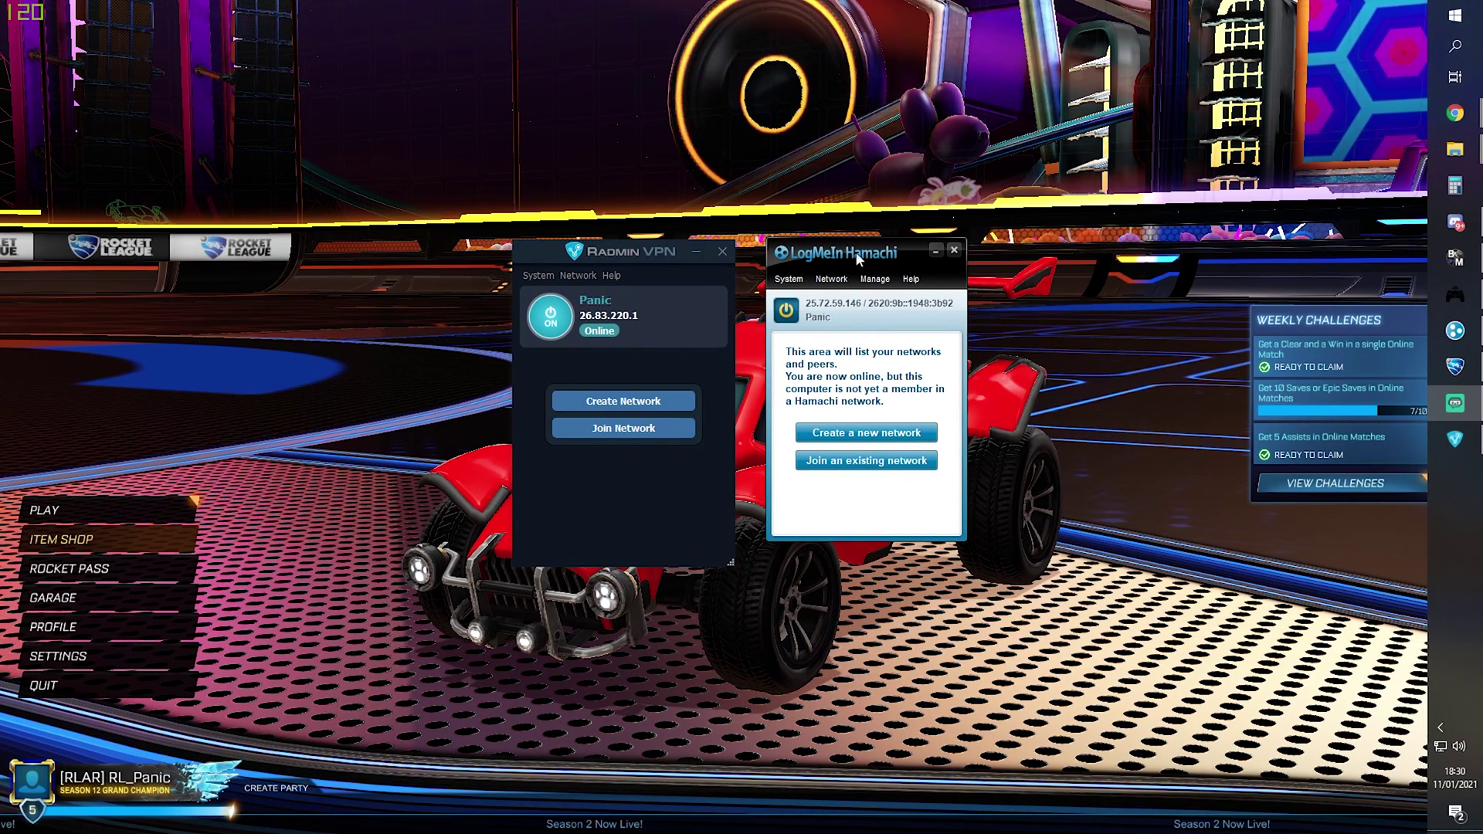
{"action": "mouse_move", "coordinate": [861, 258]}
{"action": "left_mouse_down"}
{"action": "mouse_move", "coordinate": [830, 263]}
{"action": "mouse_move", "coordinate": [877, 254]}
{"action": "left_mouse_up"}
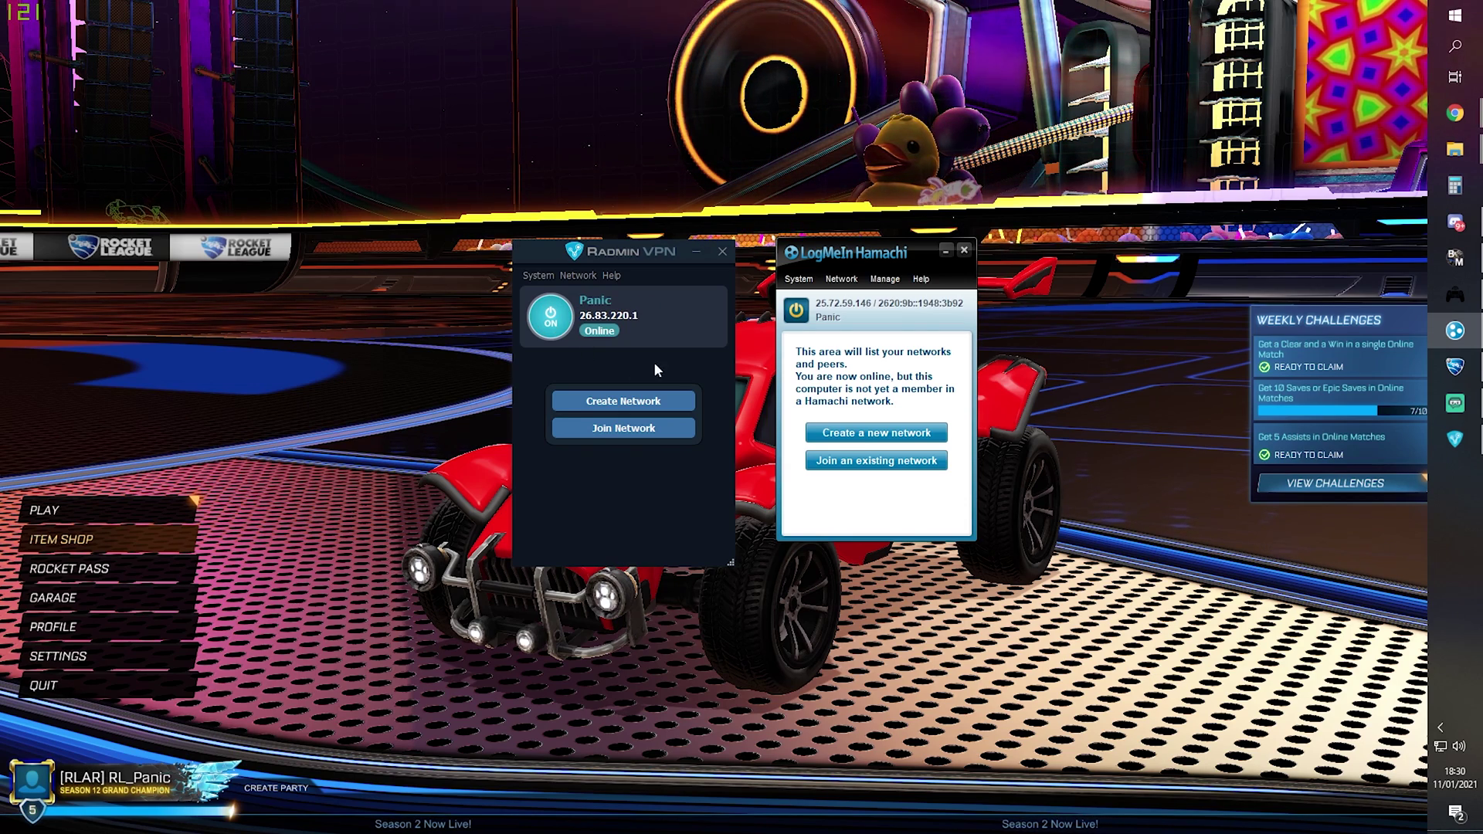
{"action": "right_click", "coordinate": [599, 307]}
{"action": "left_click", "coordinate": [641, 313]}
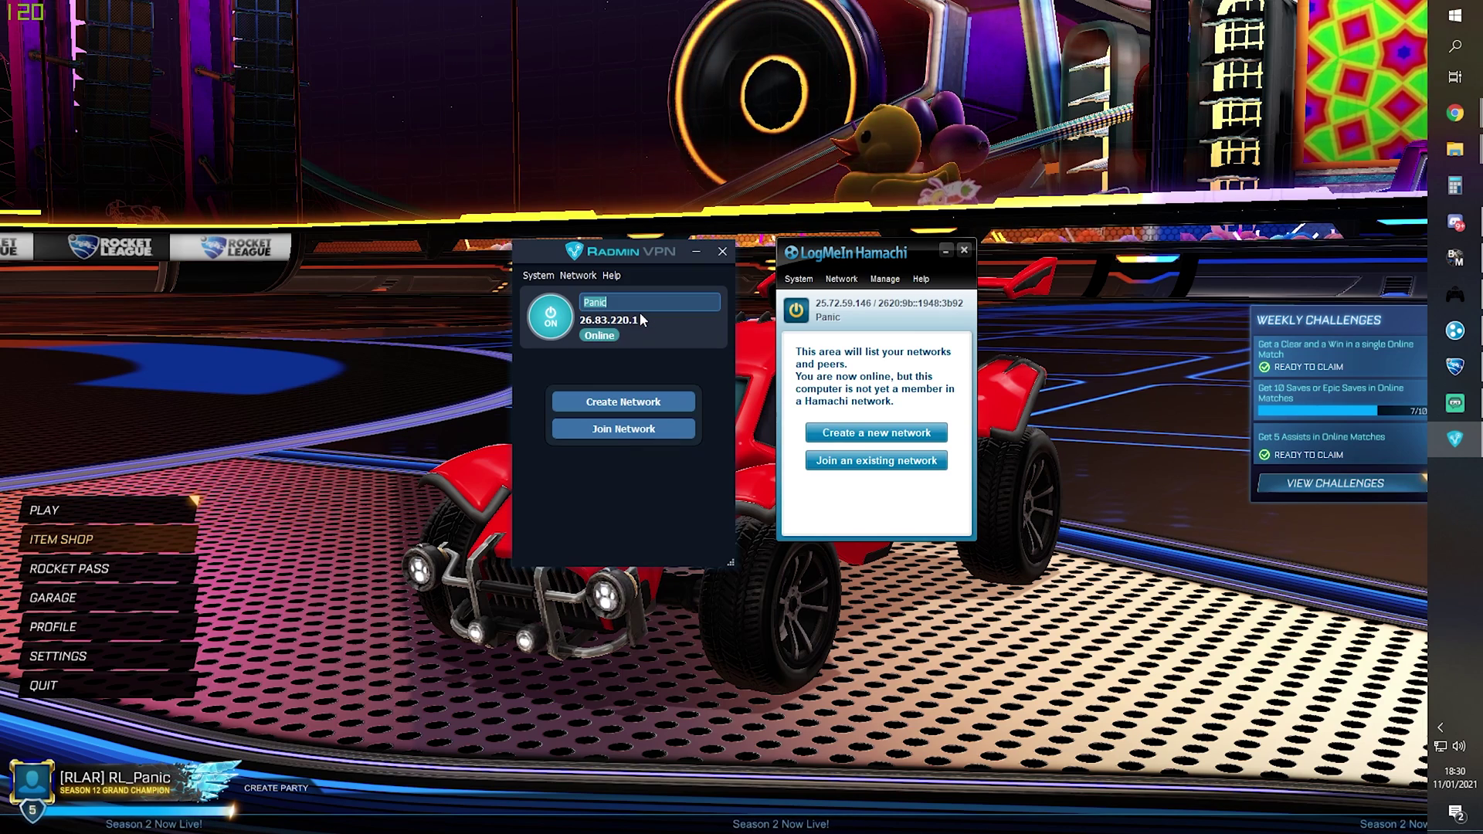
{"action": "key", "text": "Return"}
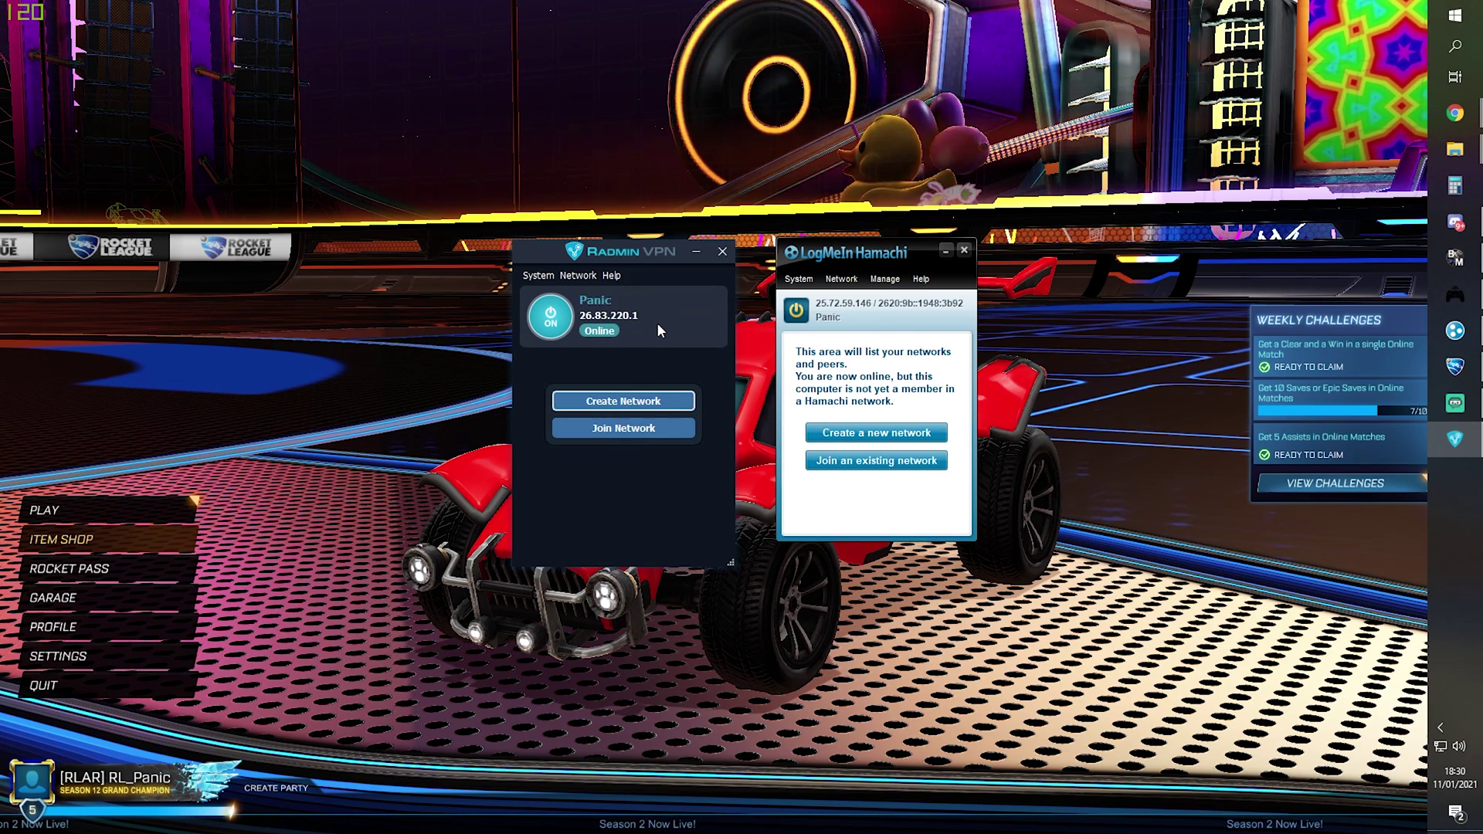
{"action": "left_click", "coordinate": [798, 280]}
{"action": "left_click", "coordinate": [815, 302]}
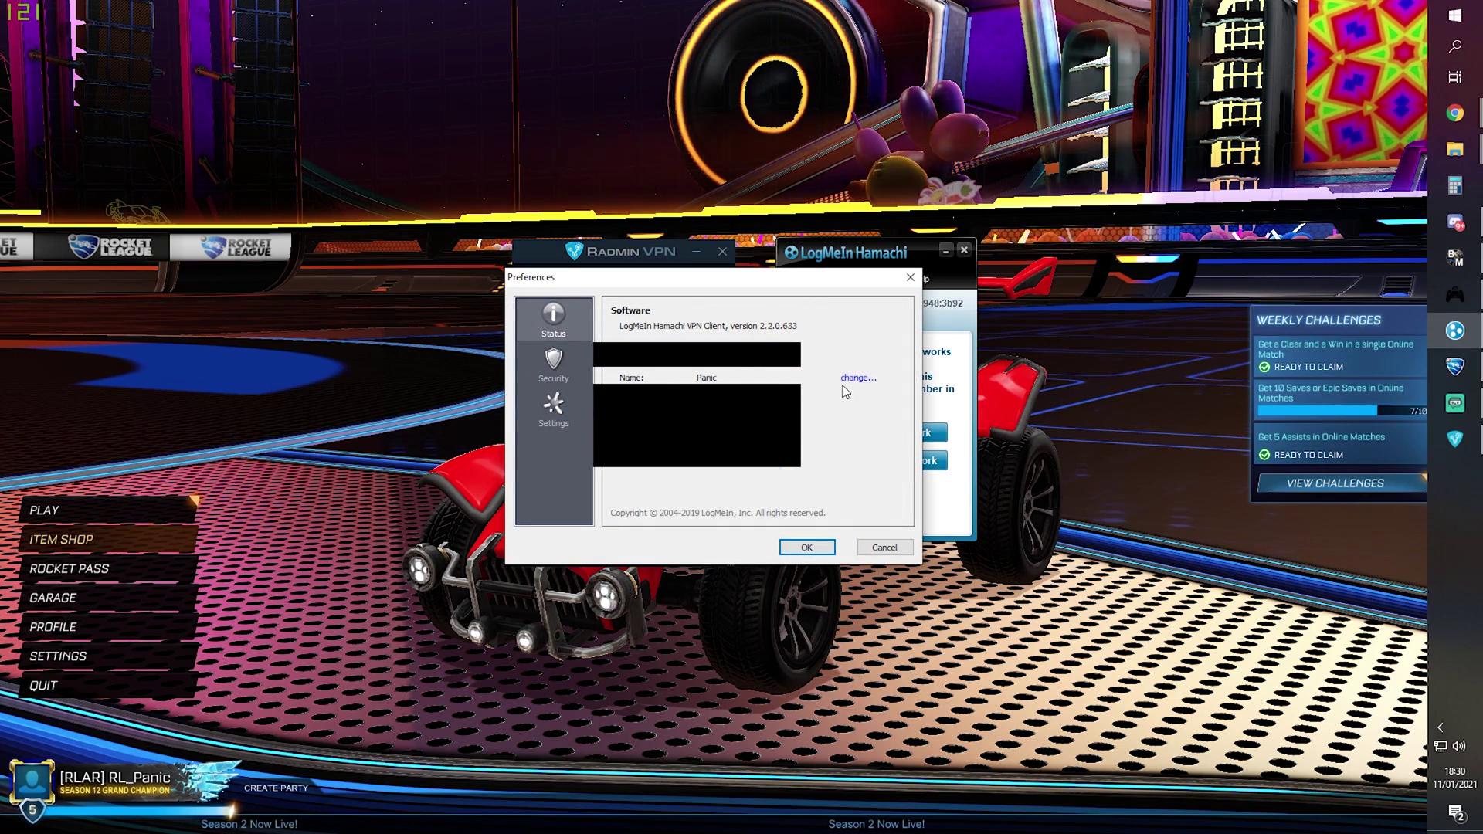
{"action": "left_click", "coordinate": [885, 549]}
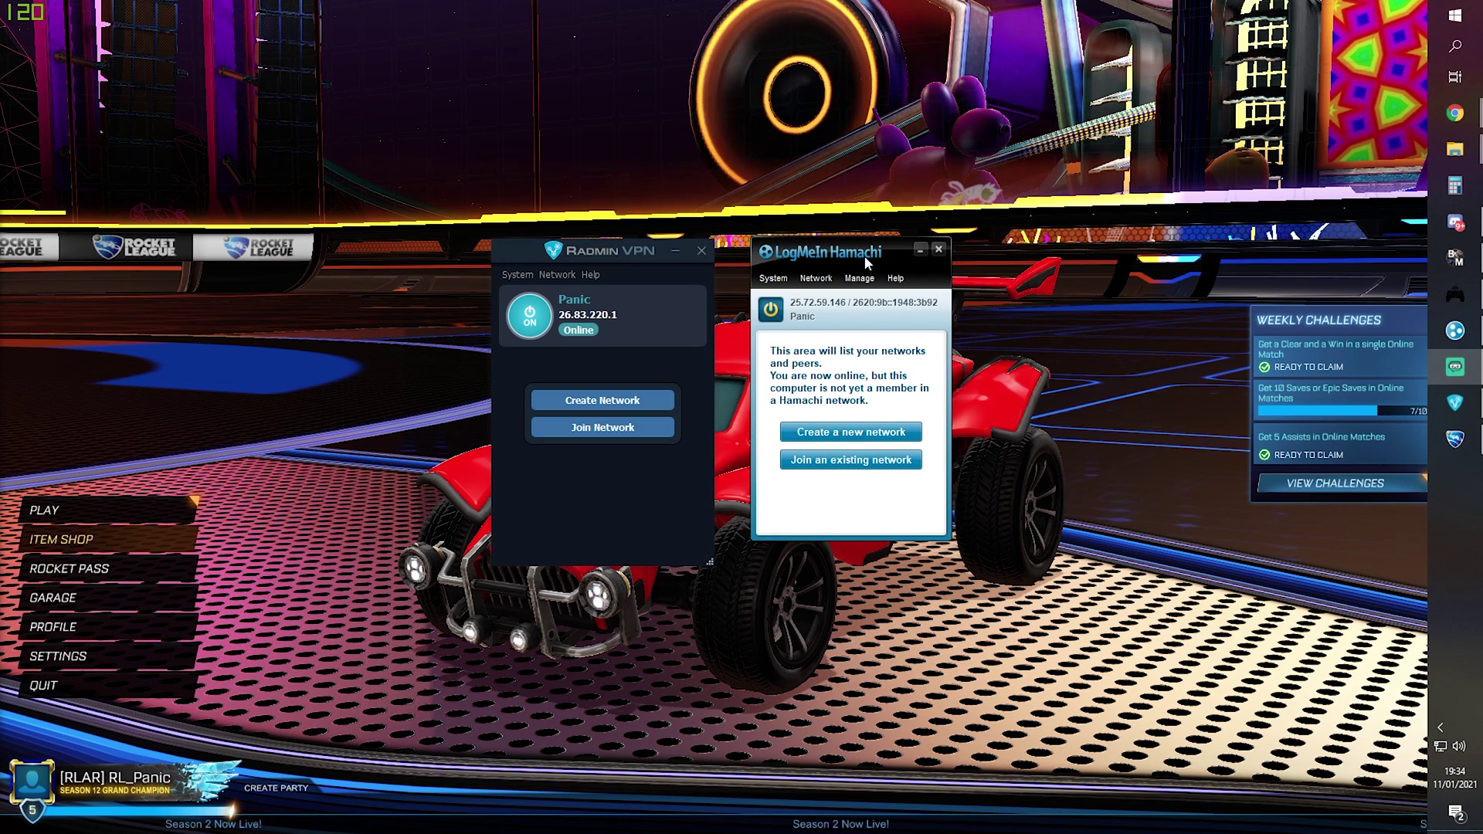
Close Radmin VPN and join the host's Hamachi network using the pasted network ID and password
{"action": "mouse_move", "coordinate": [864, 257]}
{"action": "left_mouse_down"}
{"action": "mouse_move", "coordinate": [903, 257]}
{"action": "mouse_move", "coordinate": [850, 258]}
{"action": "left_mouse_up"}
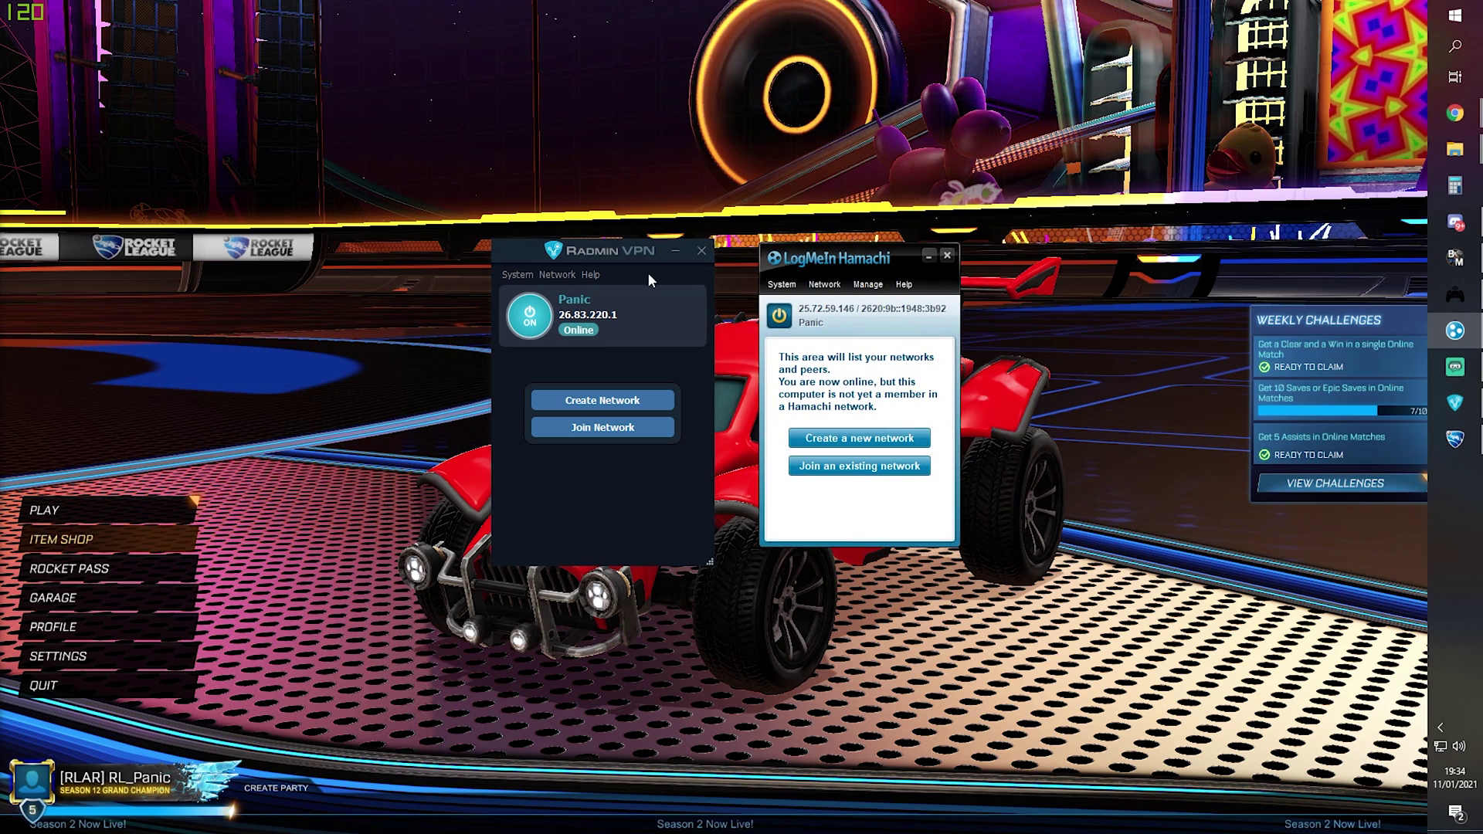
{"action": "left_click_drag", "start_coordinate": [626, 253], "coordinate": [626, 265]}
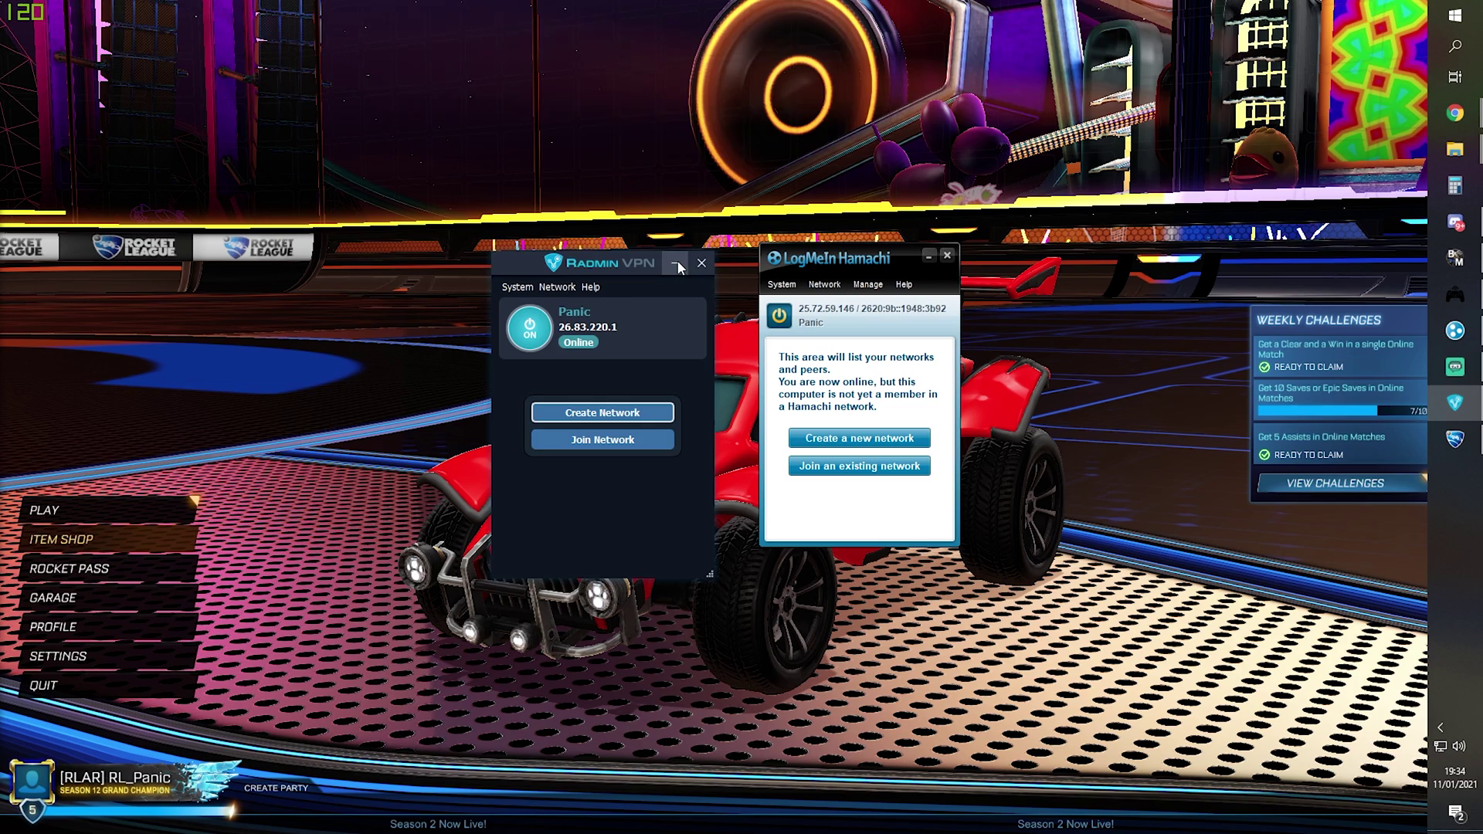
{"action": "left_click", "coordinate": [700, 264]}
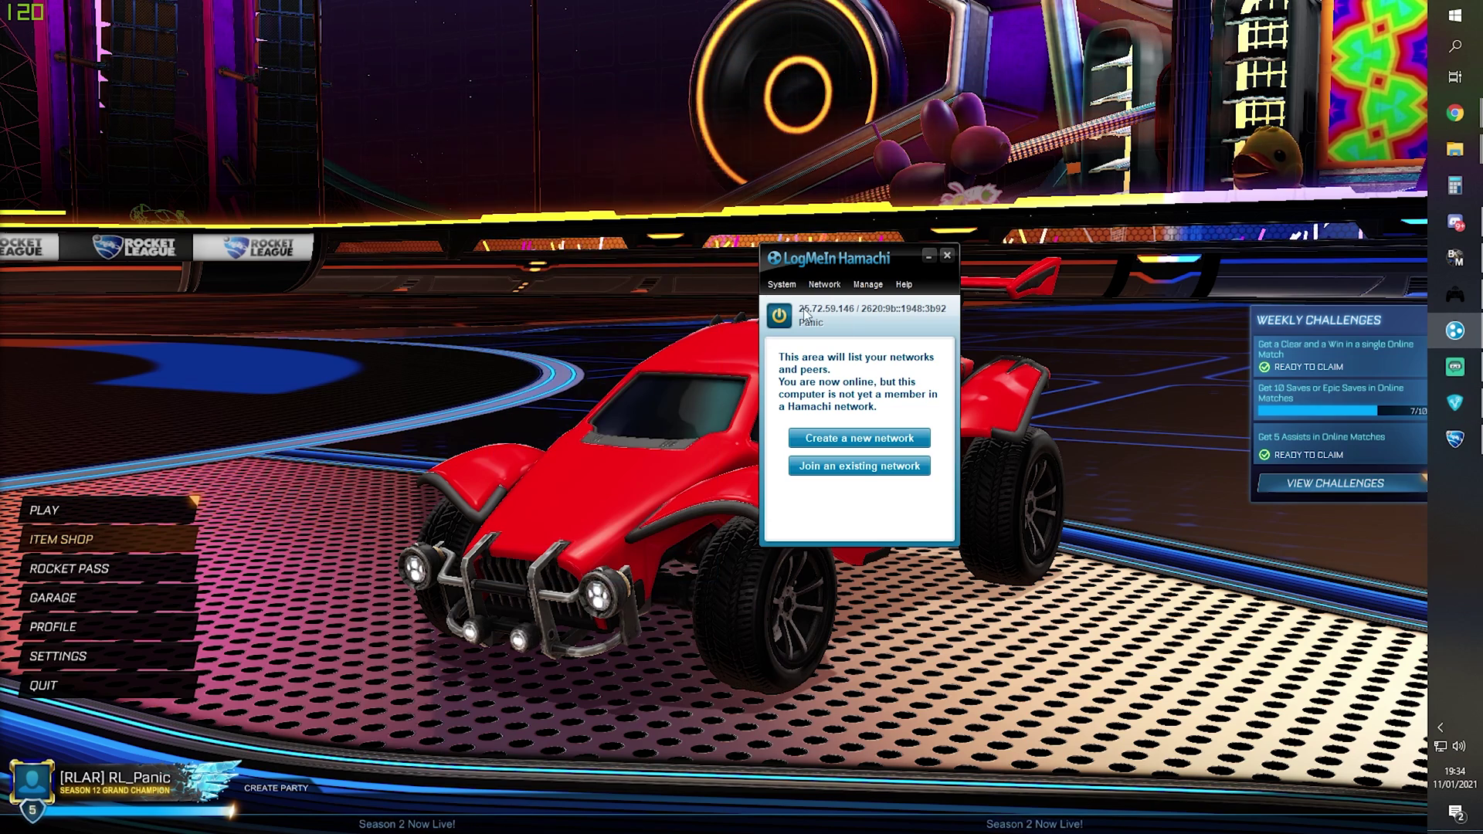
{"action": "left_click", "coordinate": [858, 465]}
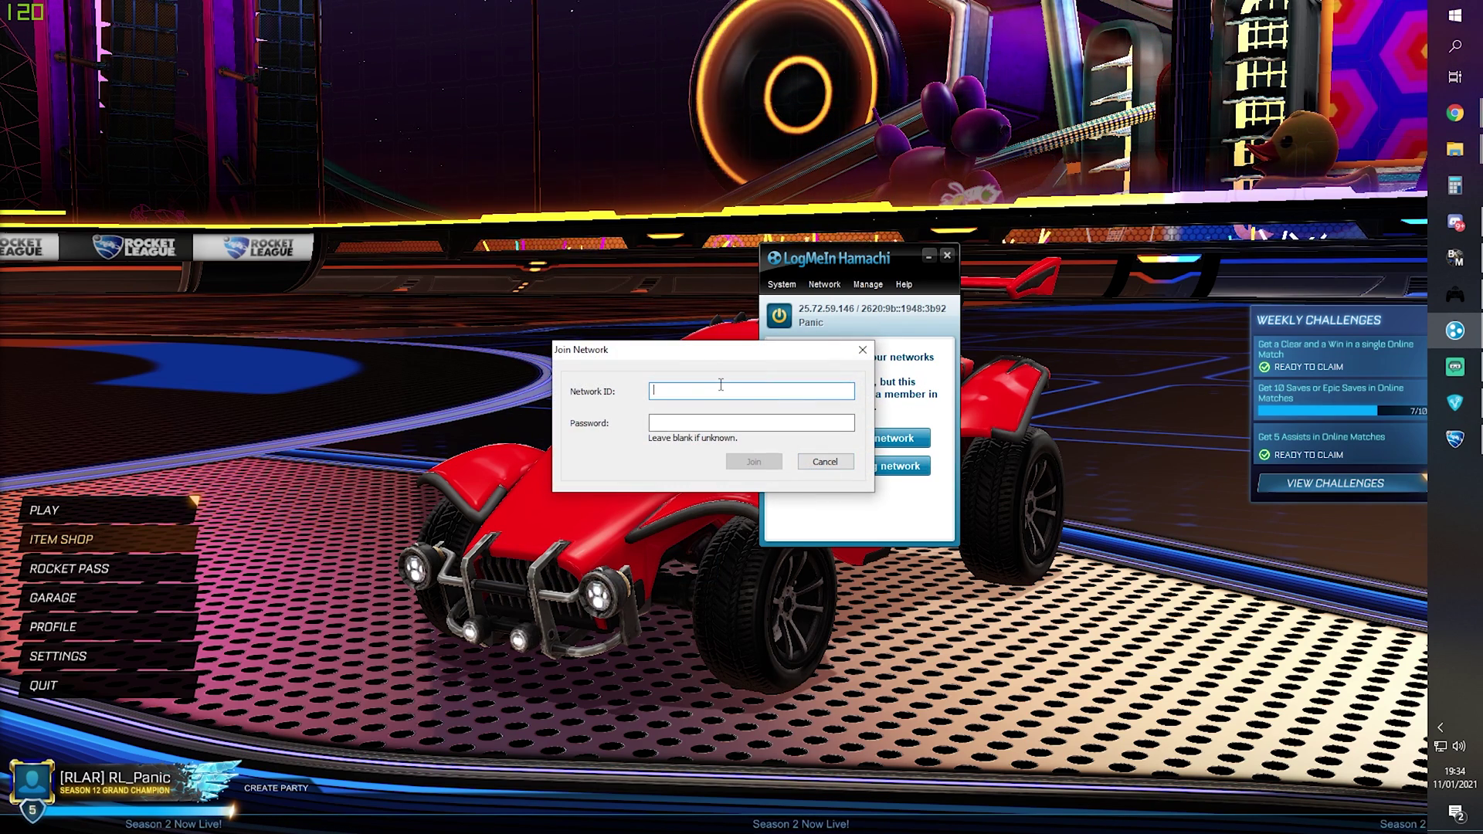
{"action": "left_click", "coordinate": [709, 417]}
{"action": "key", "text": "ctrl+v"}
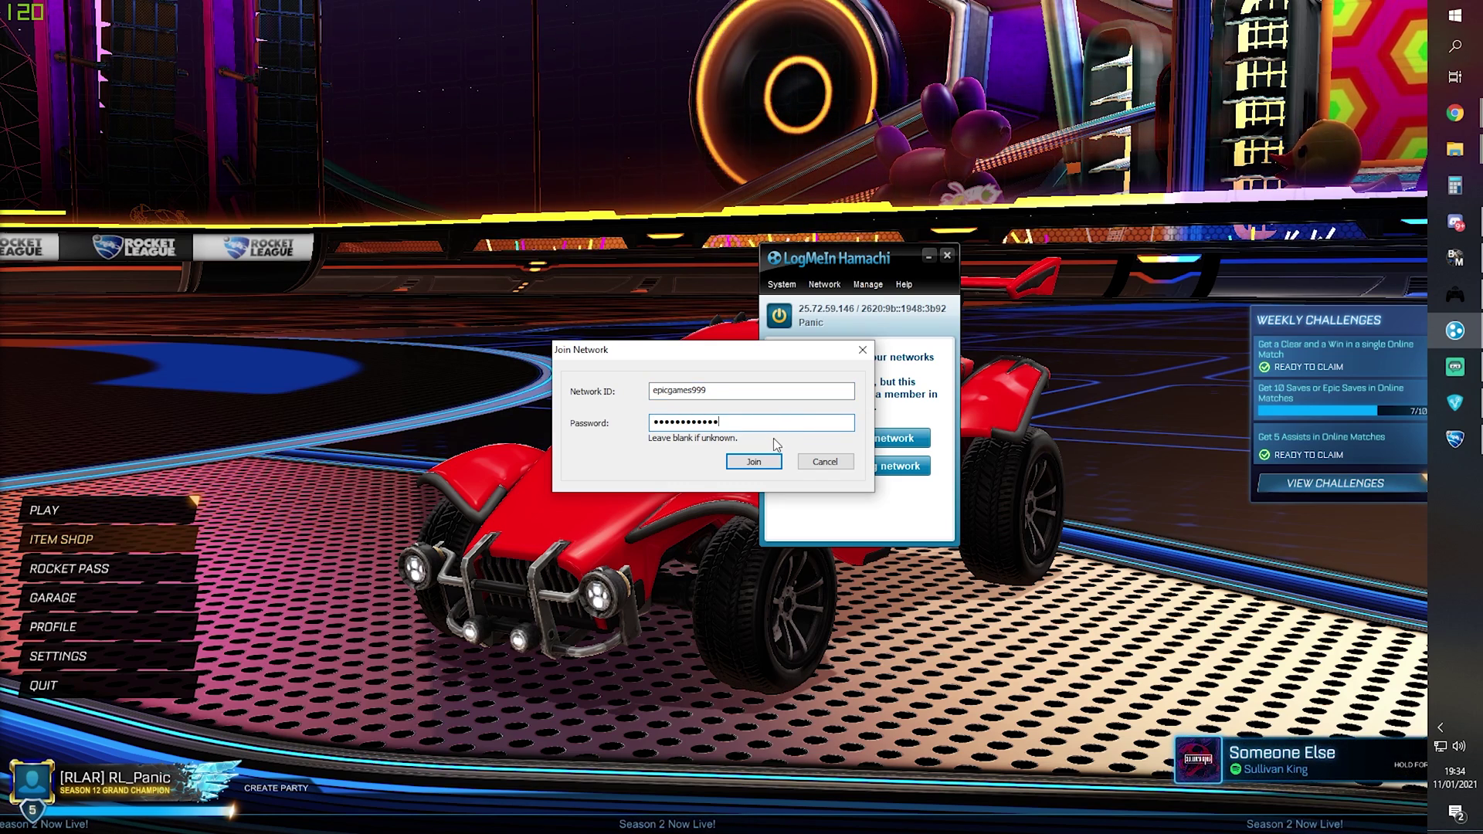
{"action": "left_click", "coordinate": [753, 467]}
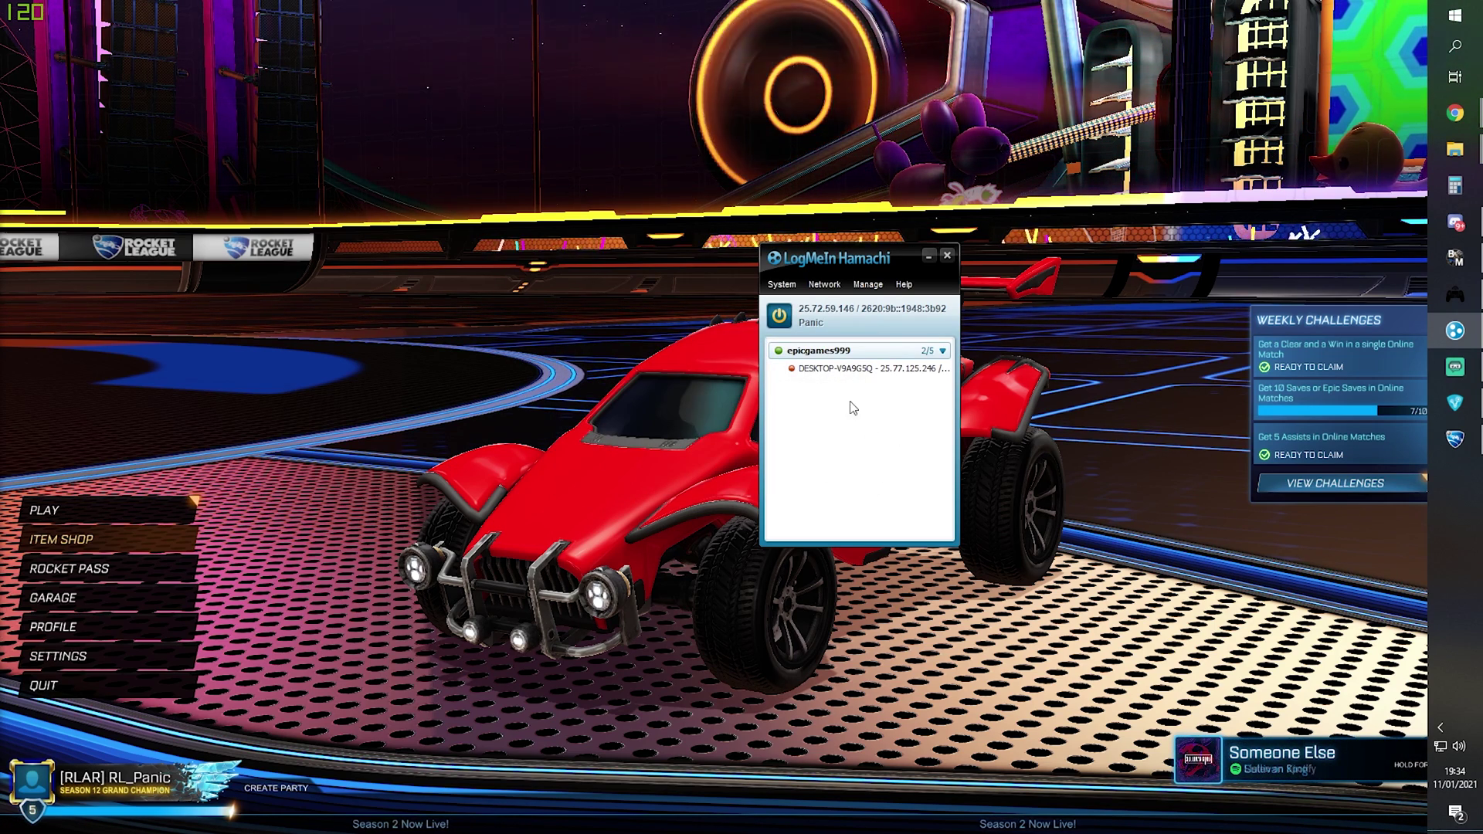
{"action": "right_click", "coordinate": [819, 373]}
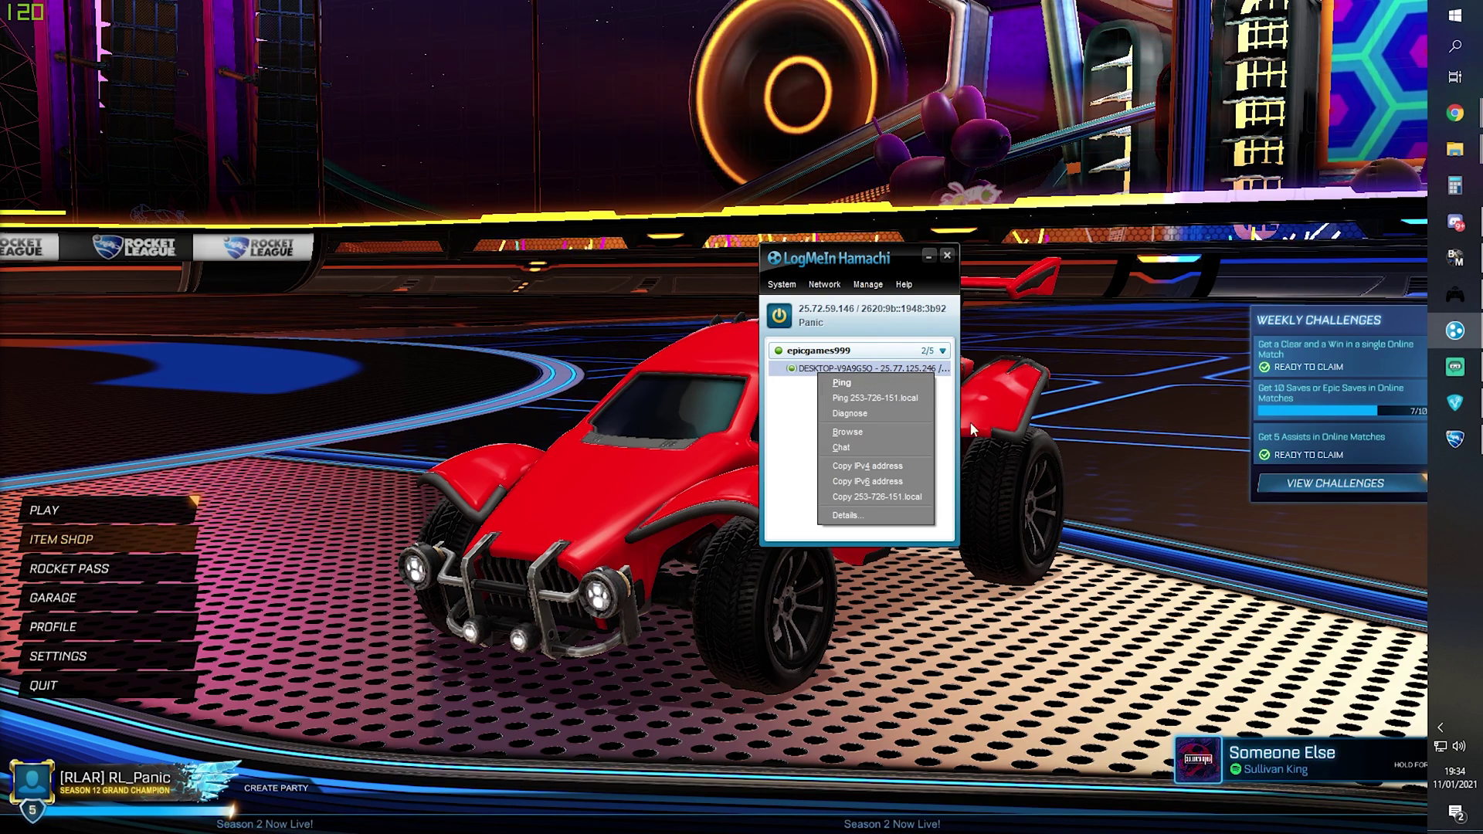
{"action": "left_click", "coordinate": [882, 470]}
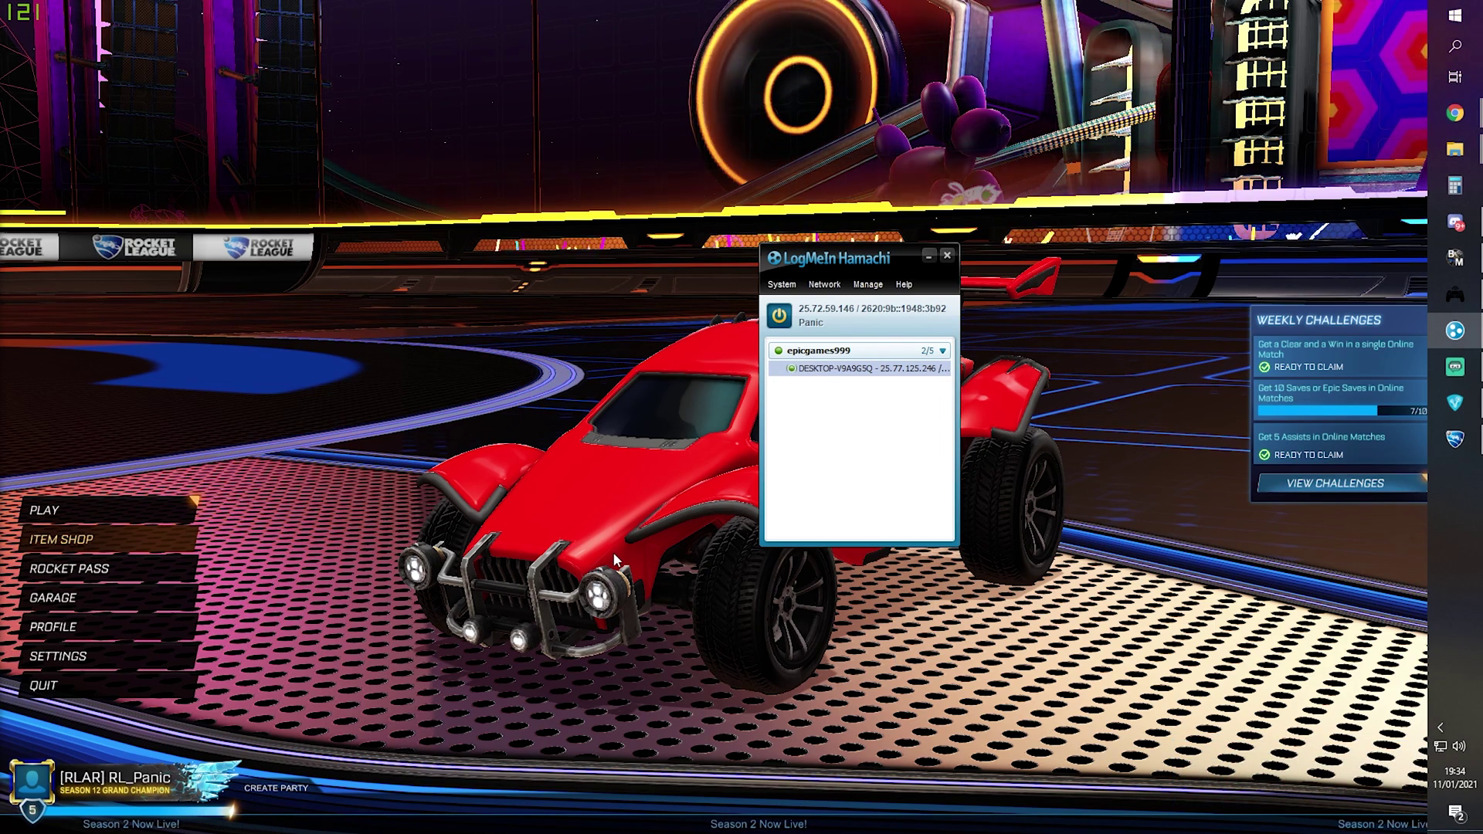
{"action": "left_click", "coordinate": [1132, 498]}
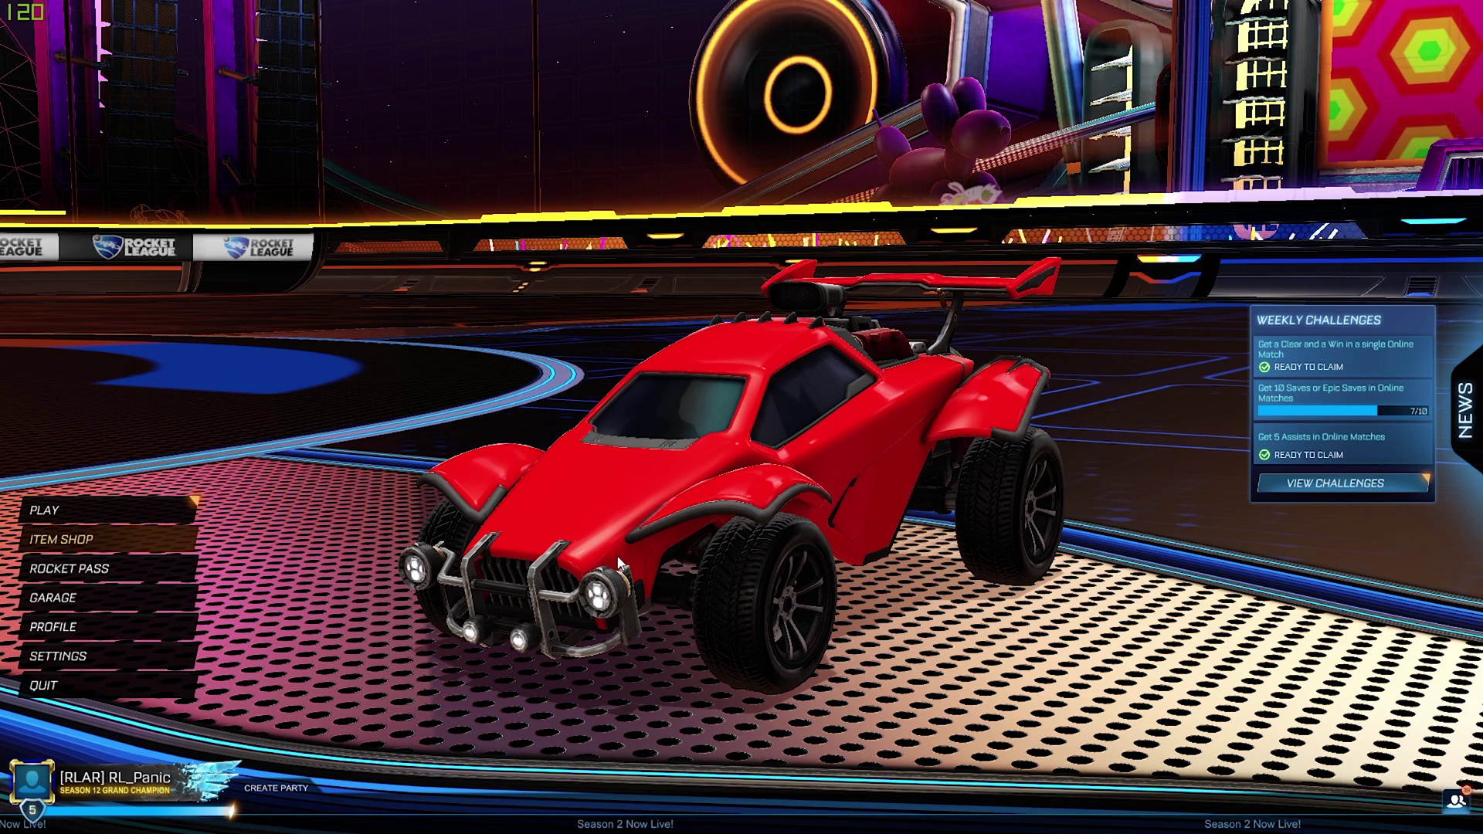
Set Rocket Plugin's join IP to 25.77.125.246, tick Joining a custom map, copy PanicsAirRace, and quit
{"action": "key", "text": "Home"}
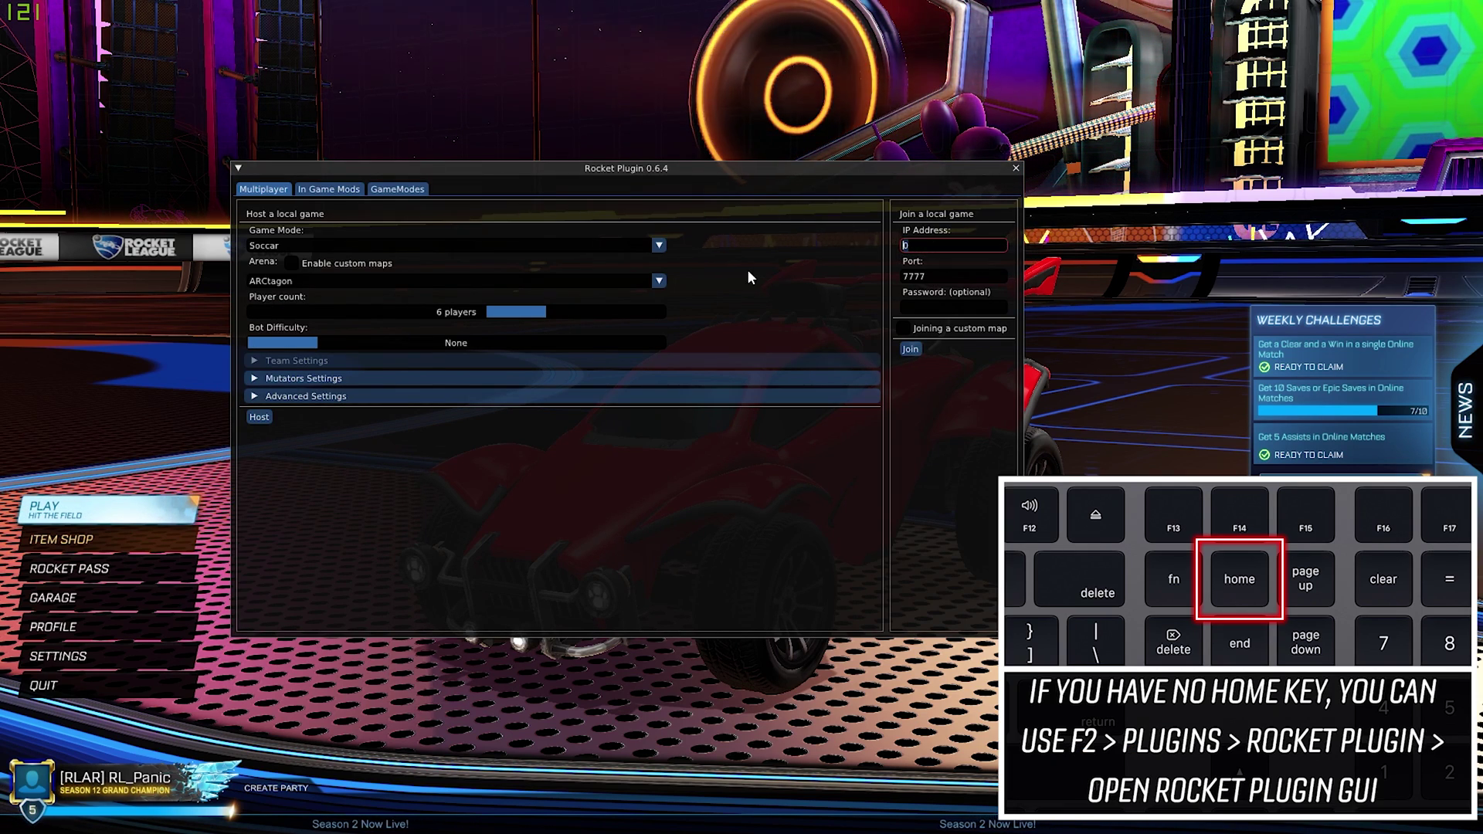
{"action": "left_click", "coordinate": [963, 247]}
{"action": "key", "text": "ctrl+v"}
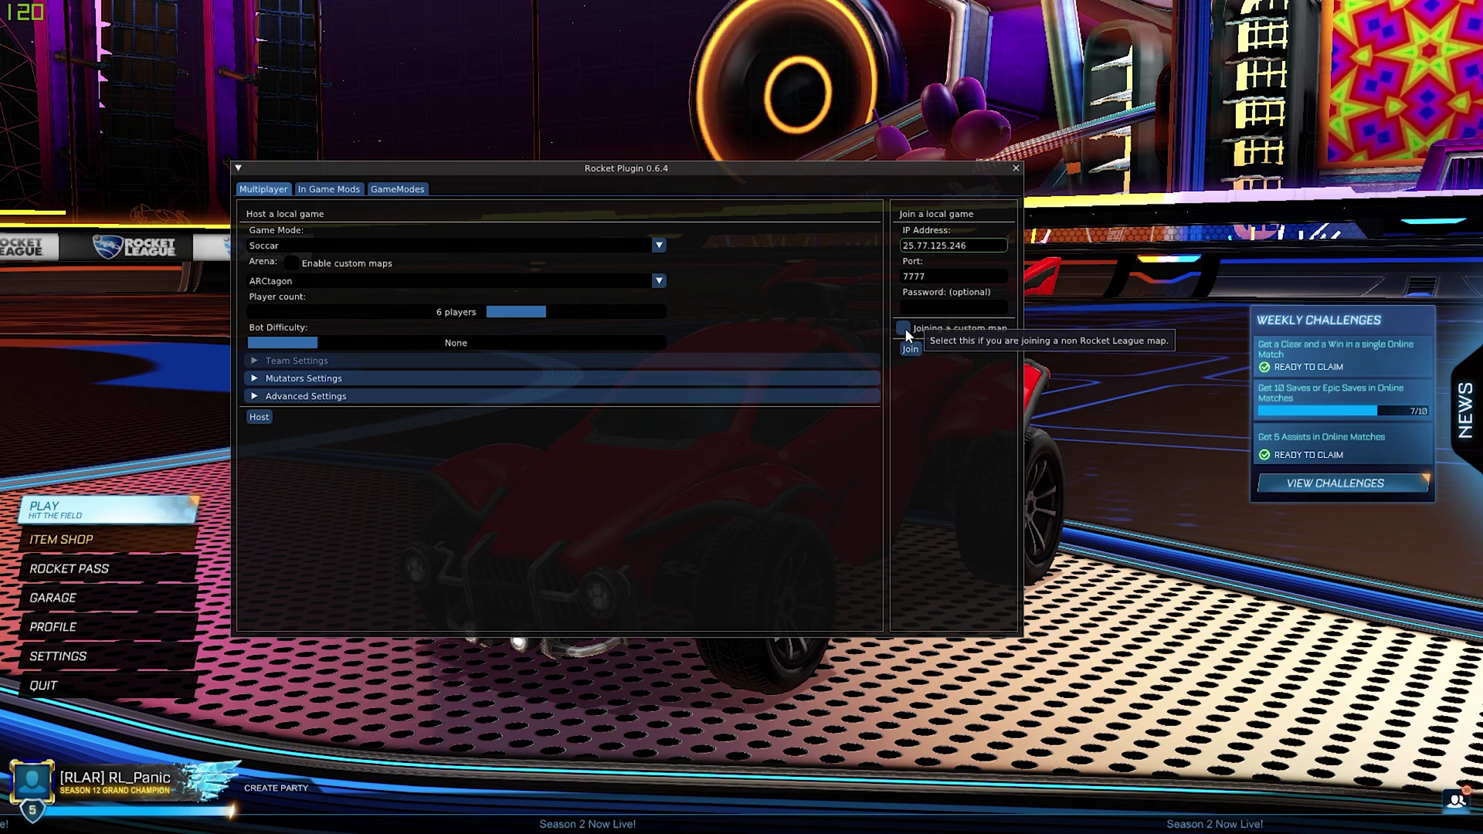
{"action": "left_click", "coordinate": [904, 329]}
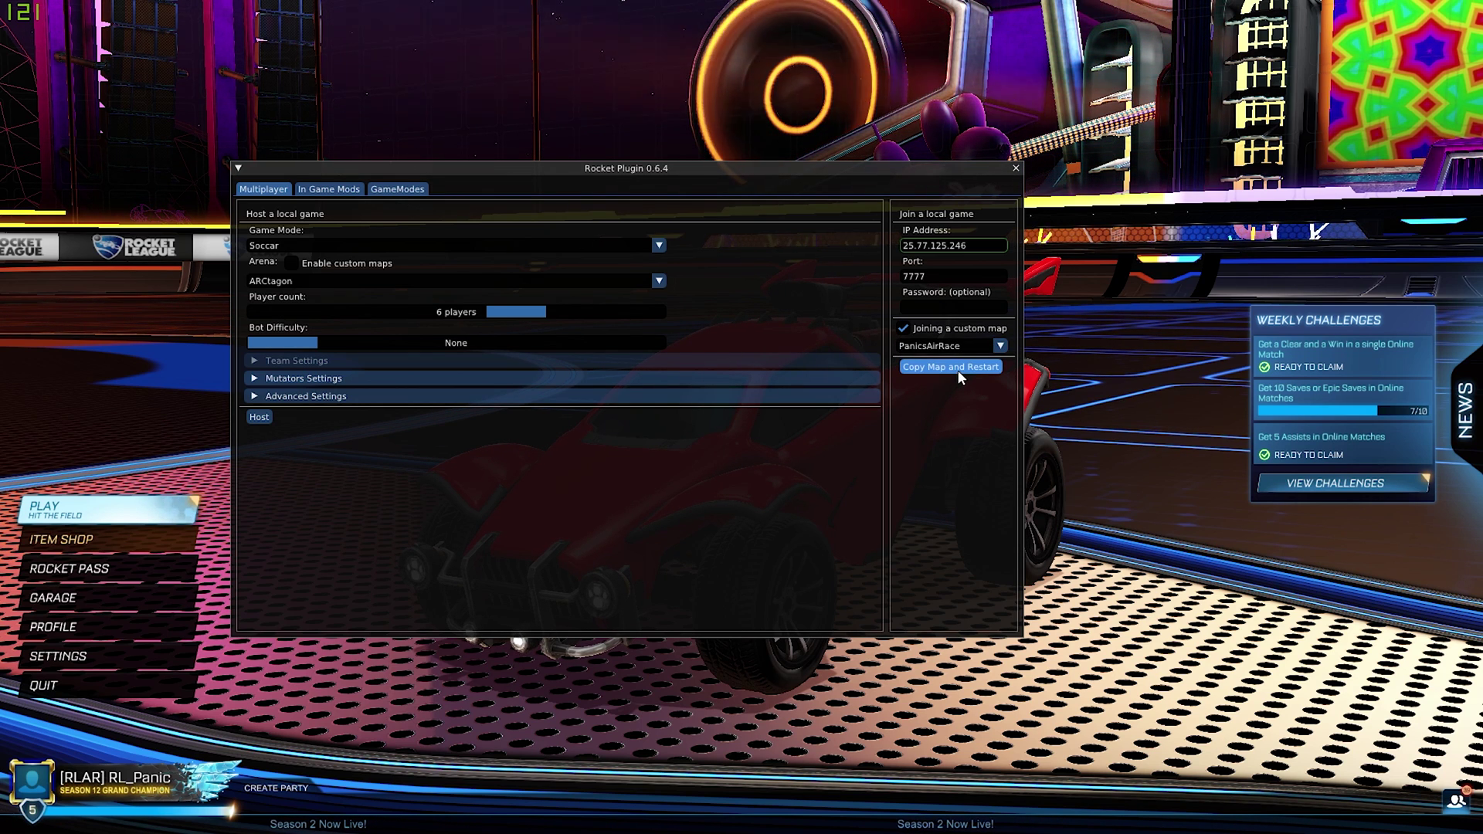
{"action": "left_click", "coordinate": [964, 373]}
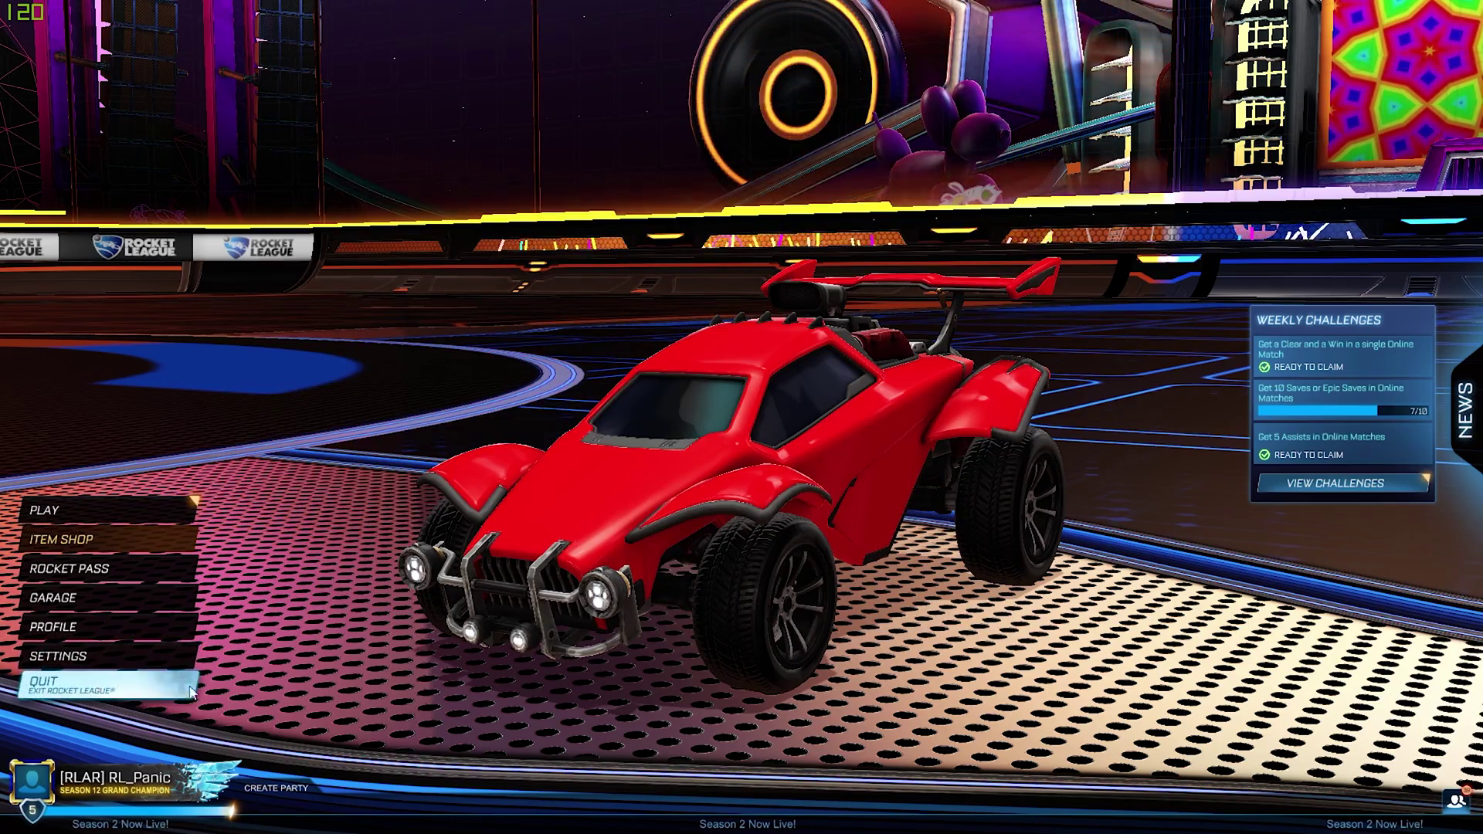
{"action": "left_click", "coordinate": [191, 690]}
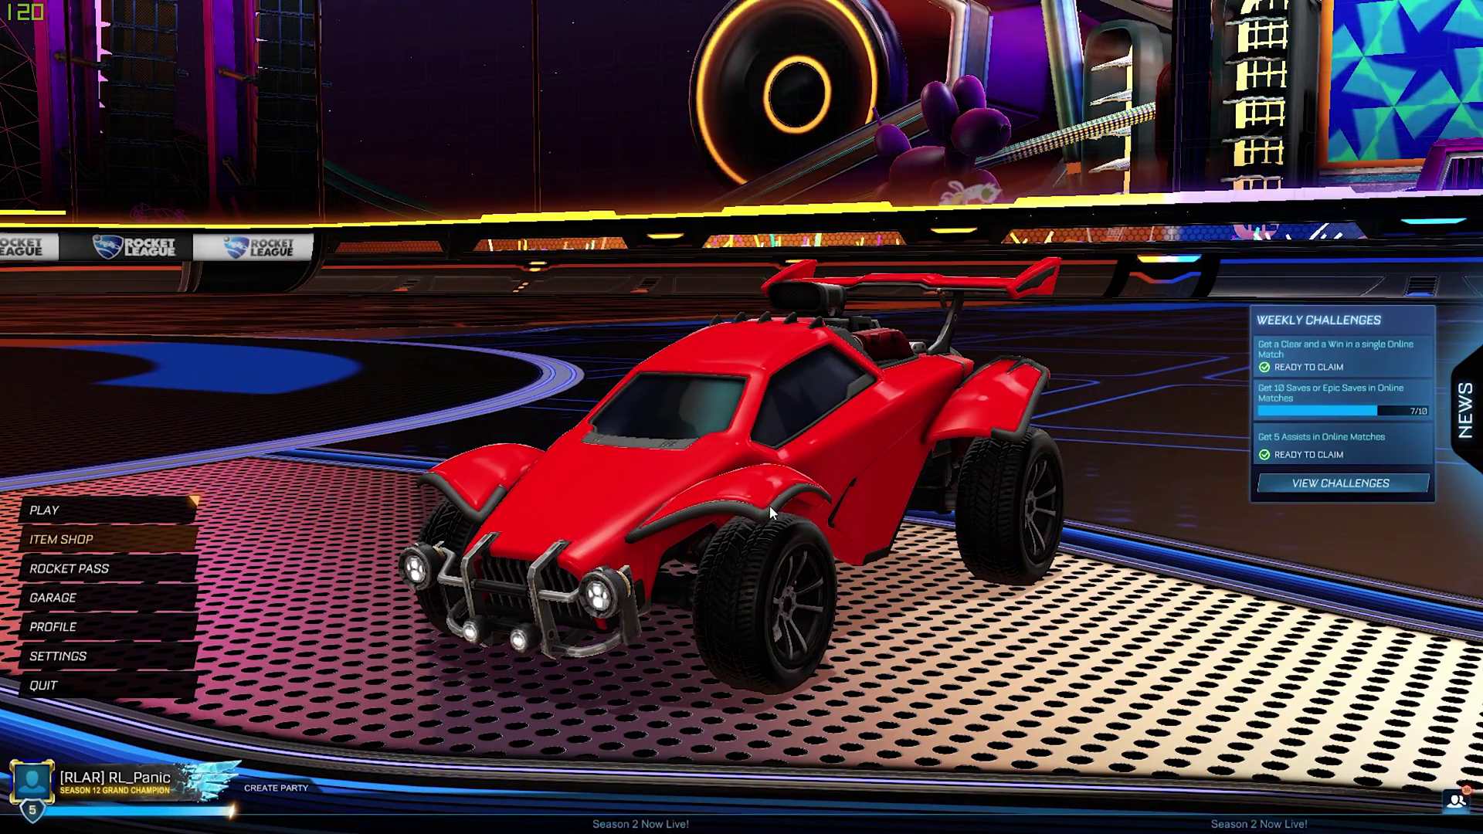
Reopen Rocket Plugin, confirm the IP 25.77.125.246 and join the hosted game
{"action": "key", "text": "Home"}
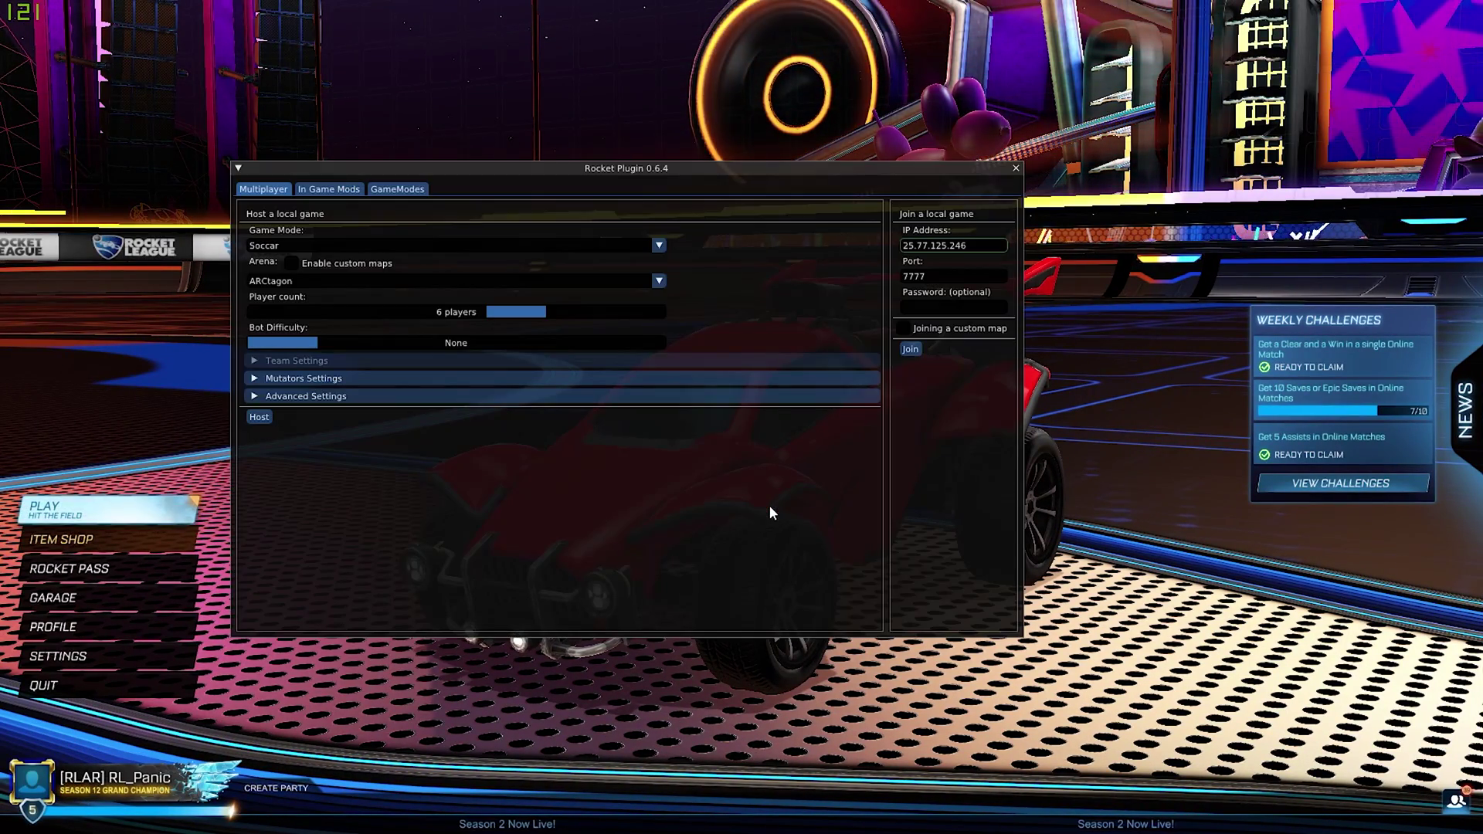
{"action": "left_click", "coordinate": [971, 243]}
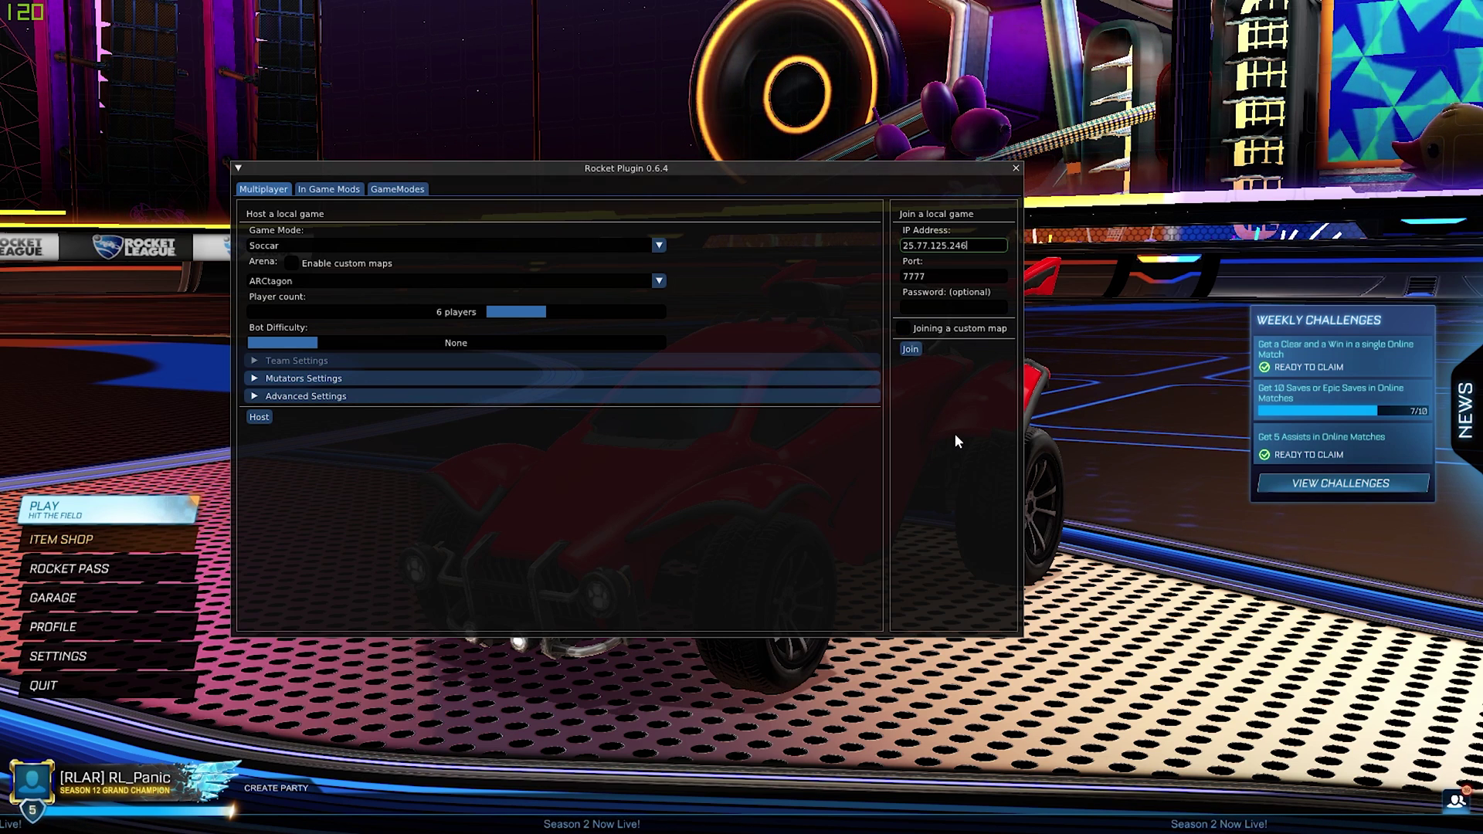
{"action": "left_click", "coordinate": [910, 350]}
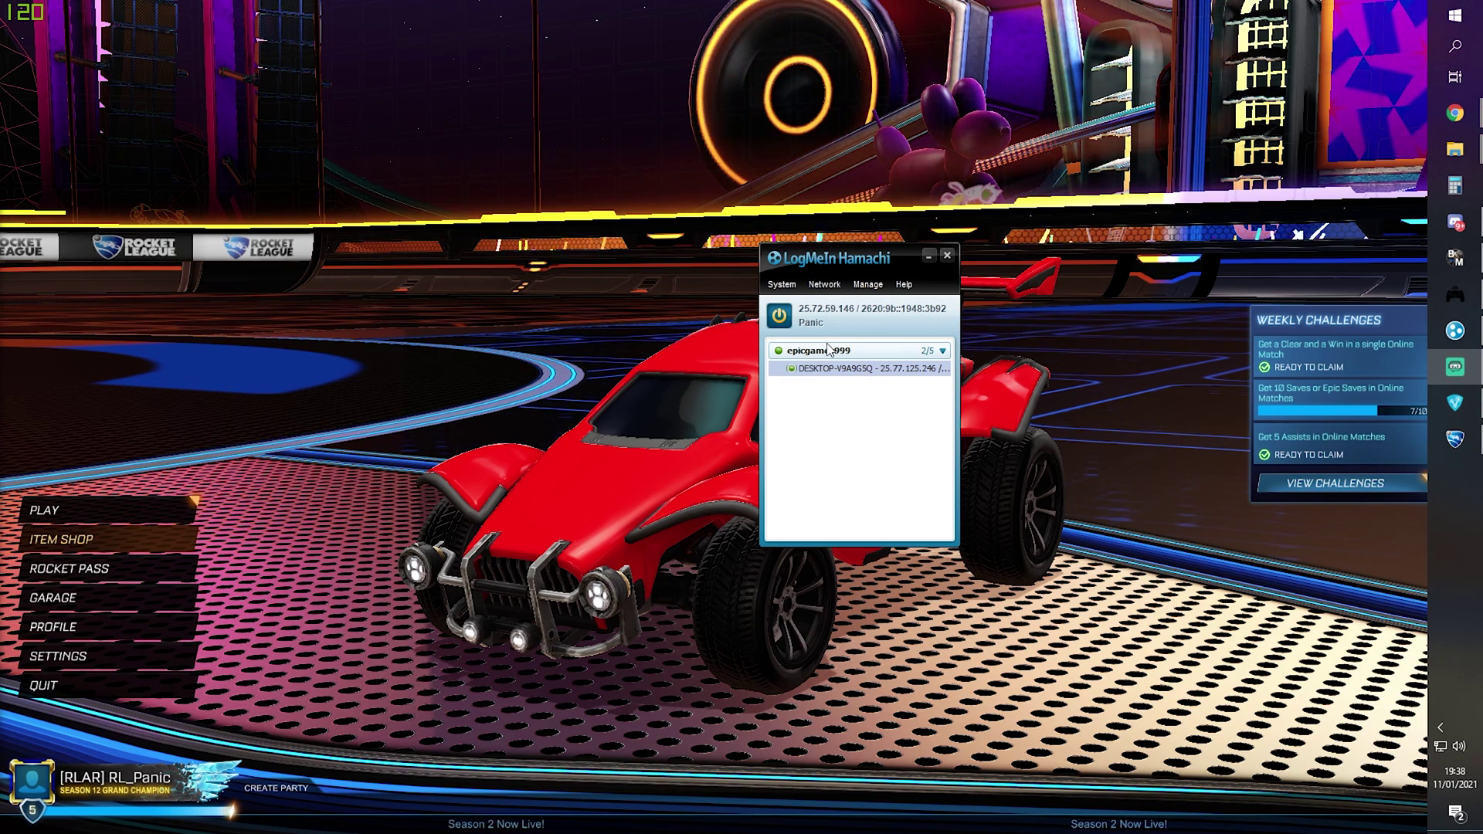
Start creating a new Hamachi network, then cancel the dialog without creating one
{"action": "mouse_move", "coordinate": [861, 360]}
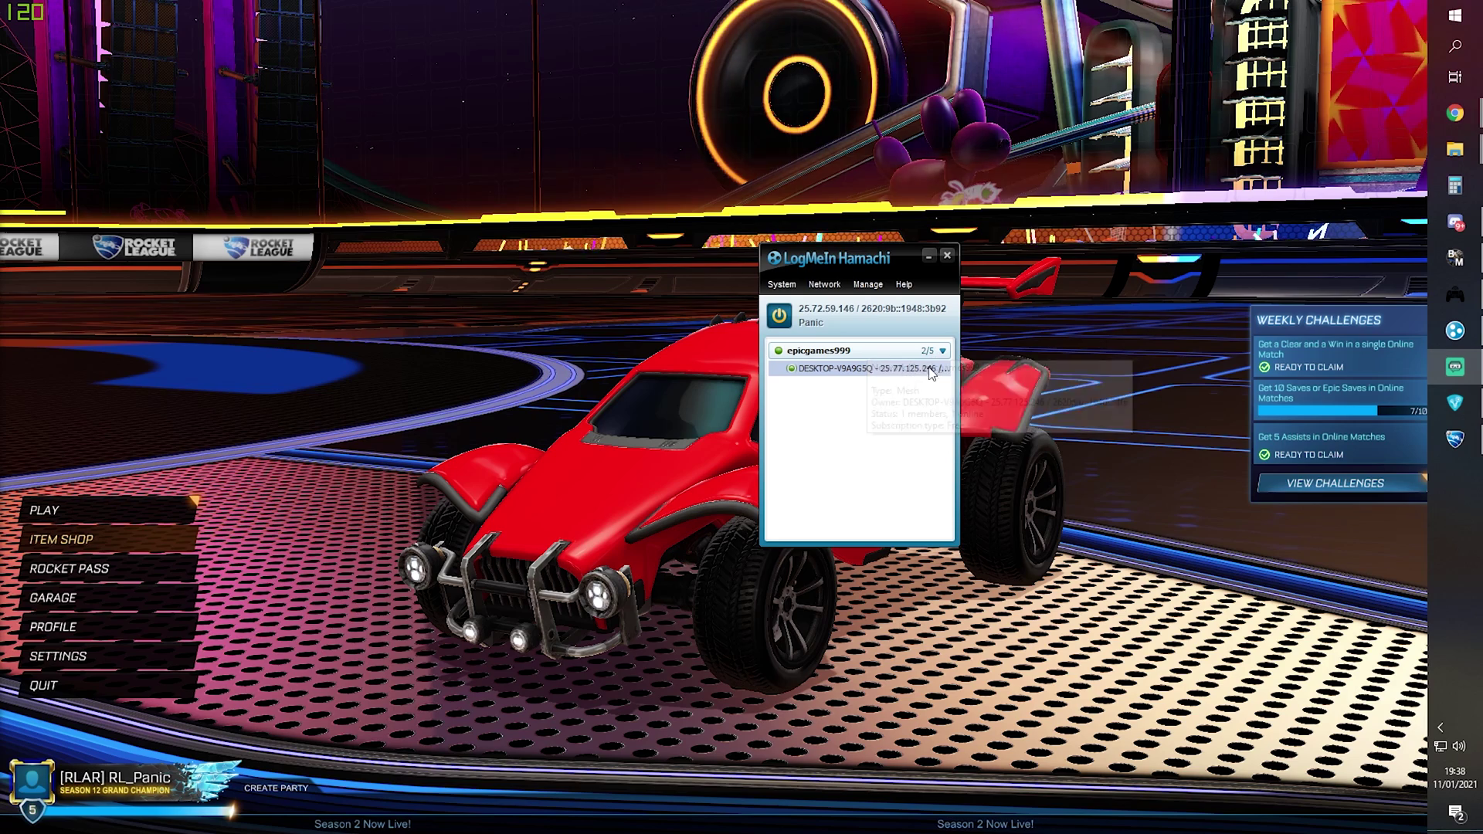
{"action": "left_click_drag", "start_coordinate": [853, 251], "coordinate": [811, 257]}
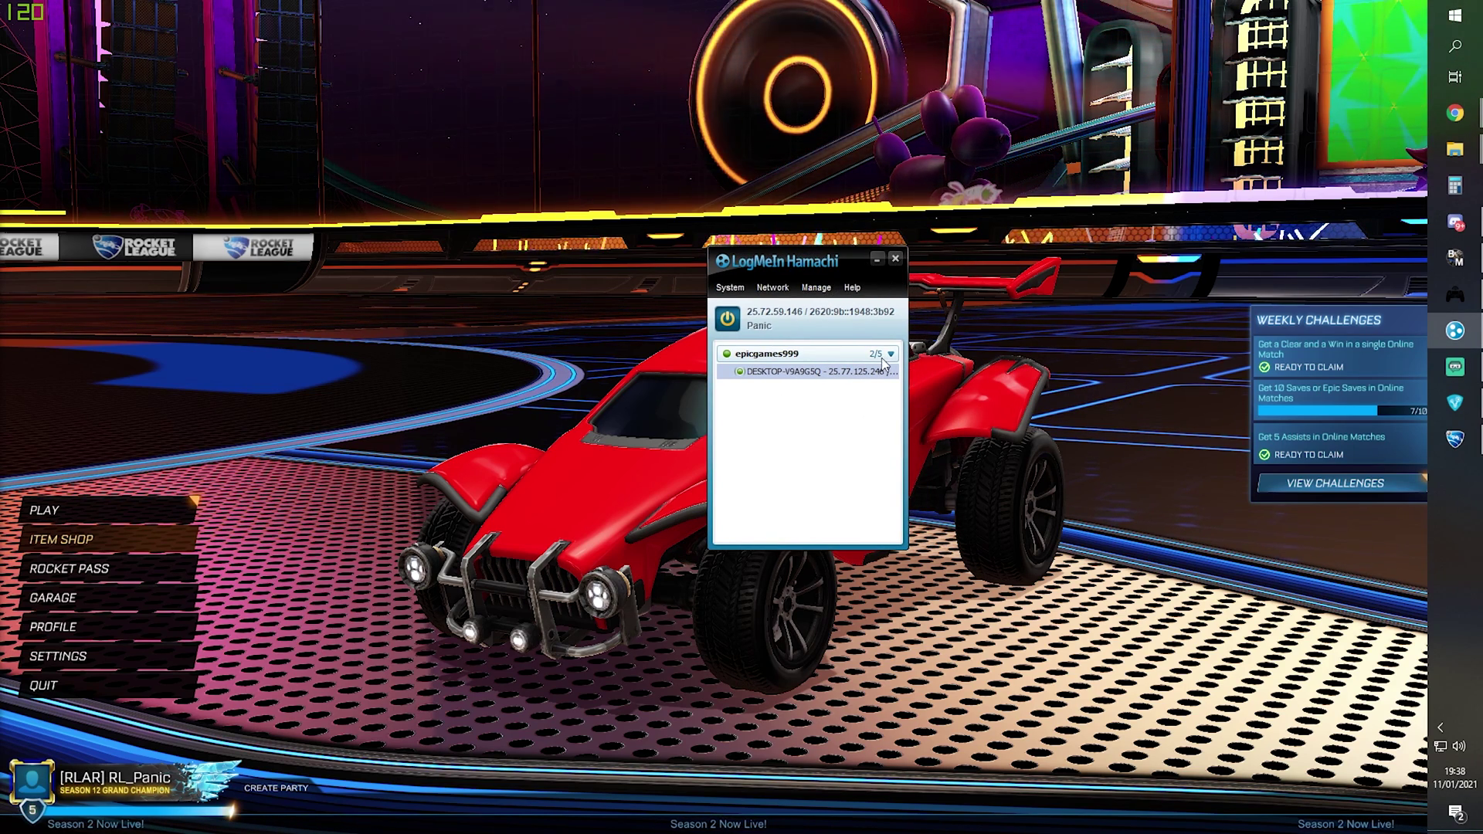
{"action": "left_click", "coordinate": [776, 287]}
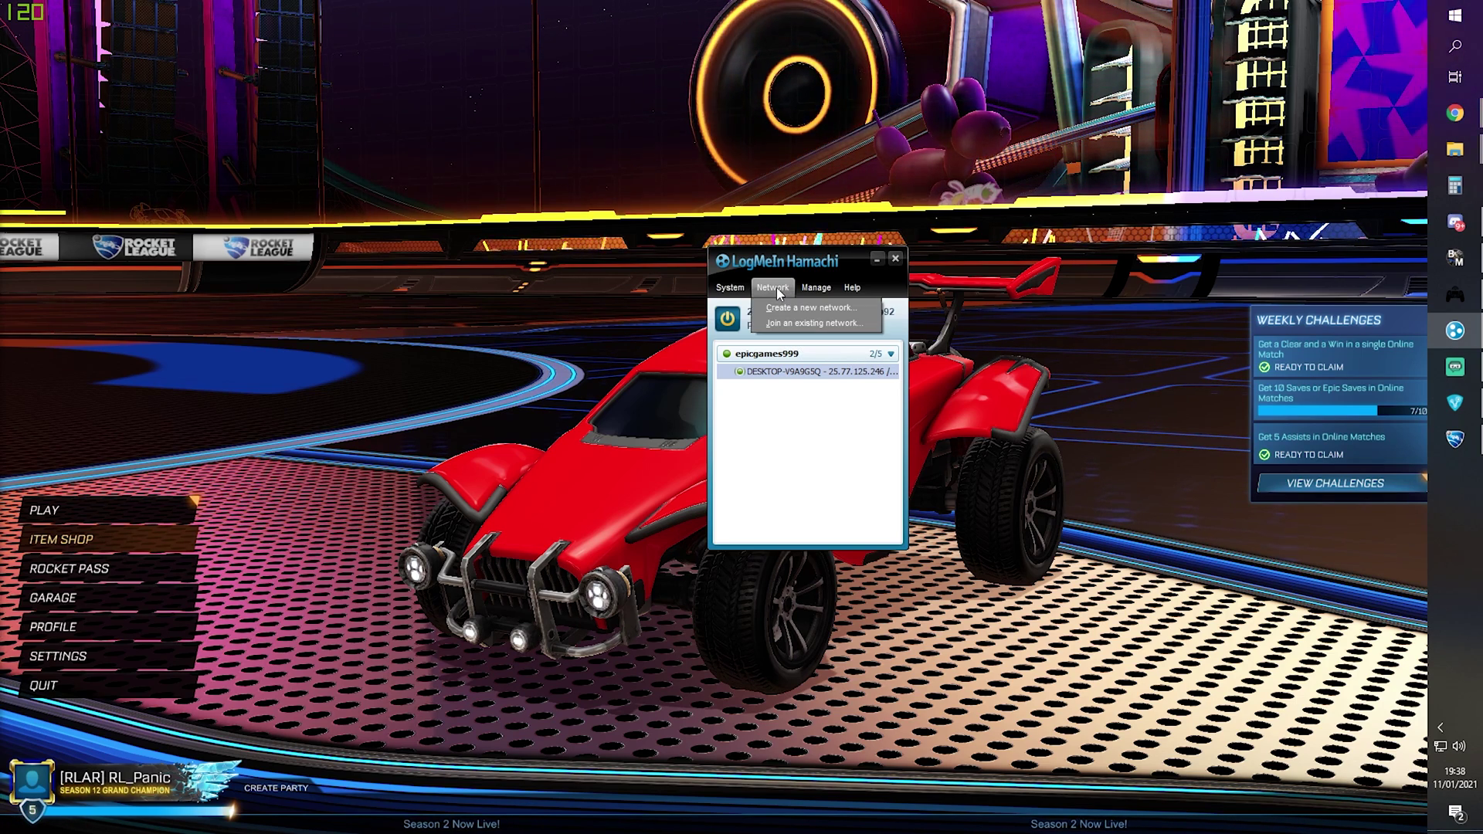
{"action": "left_click", "coordinate": [795, 307]}
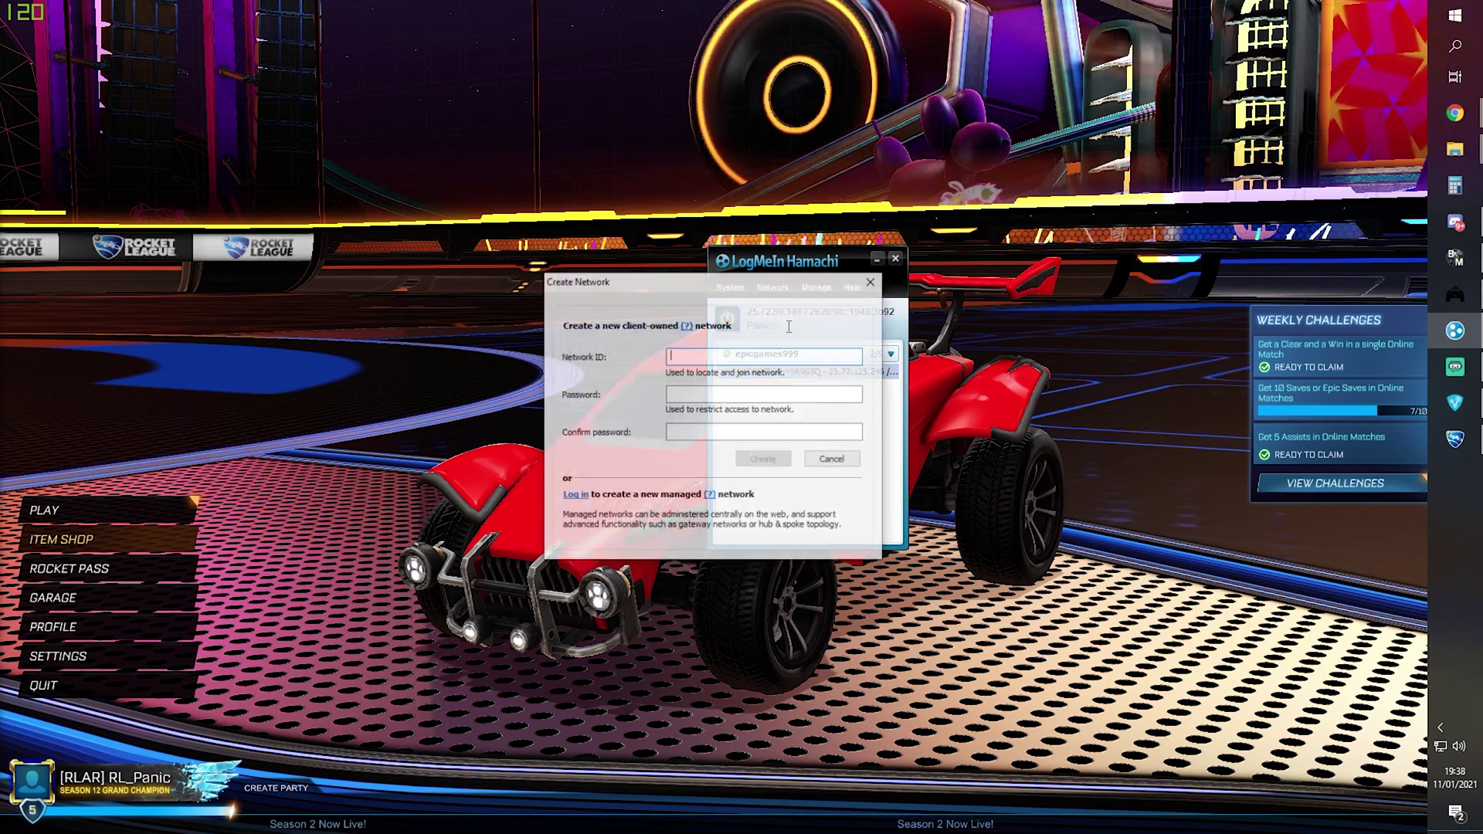
{"action": "key", "text": "Escape"}
Move Hamachi aside and bring up Rocket Plugin's settings in Rocket League
{"action": "left_click_drag", "start_coordinate": [806, 255], "coordinate": [647, 270]}
{"action": "left_click", "coordinate": [1041, 358]}
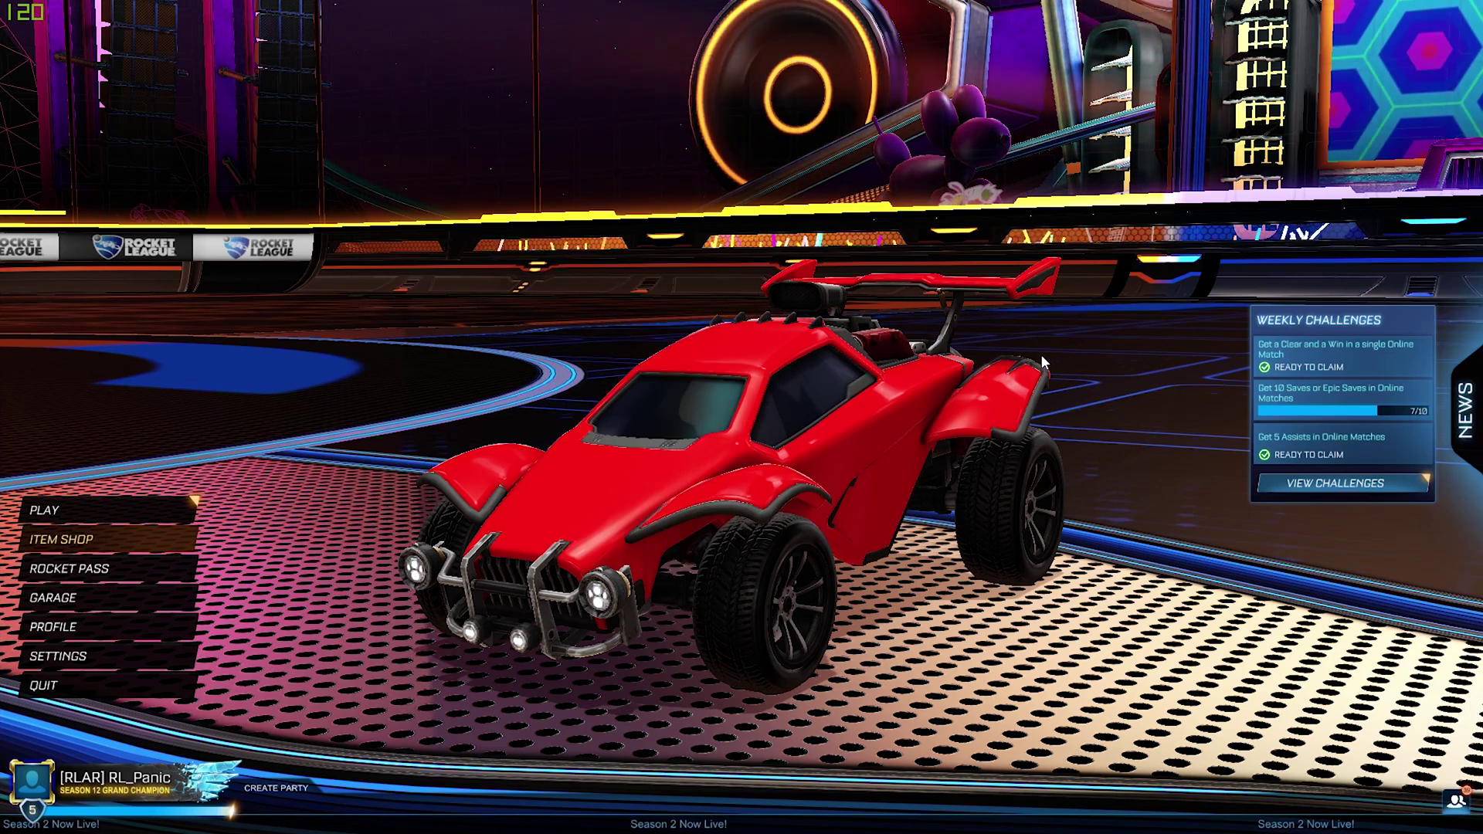
{"action": "key", "text": "Home"}
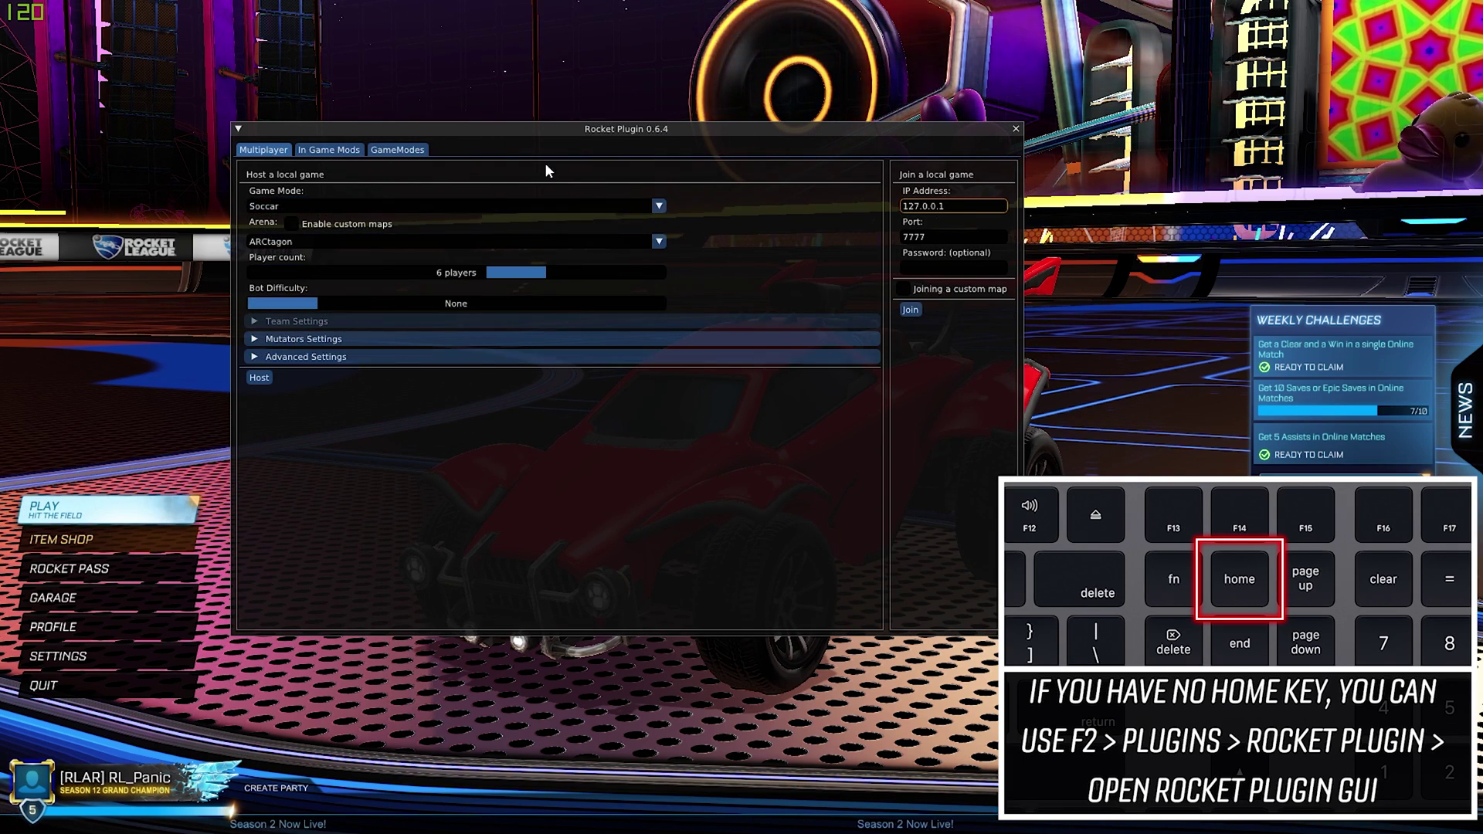
Enable custom maps and raise the lobby to 8 players
{"action": "left_click", "coordinate": [292, 223]}
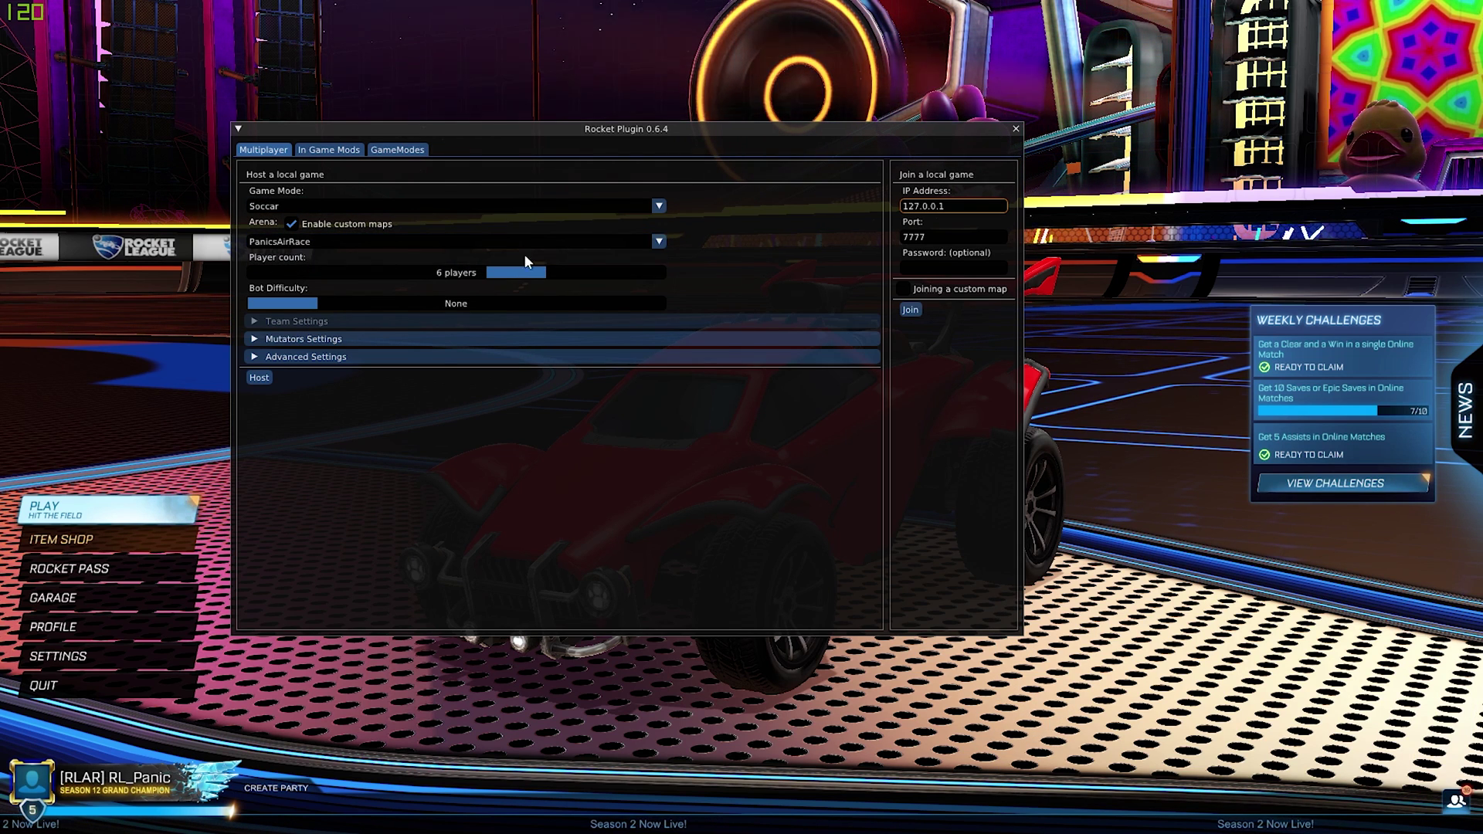
{"action": "left_click_drag", "start_coordinate": [539, 273], "coordinate": [628, 272]}
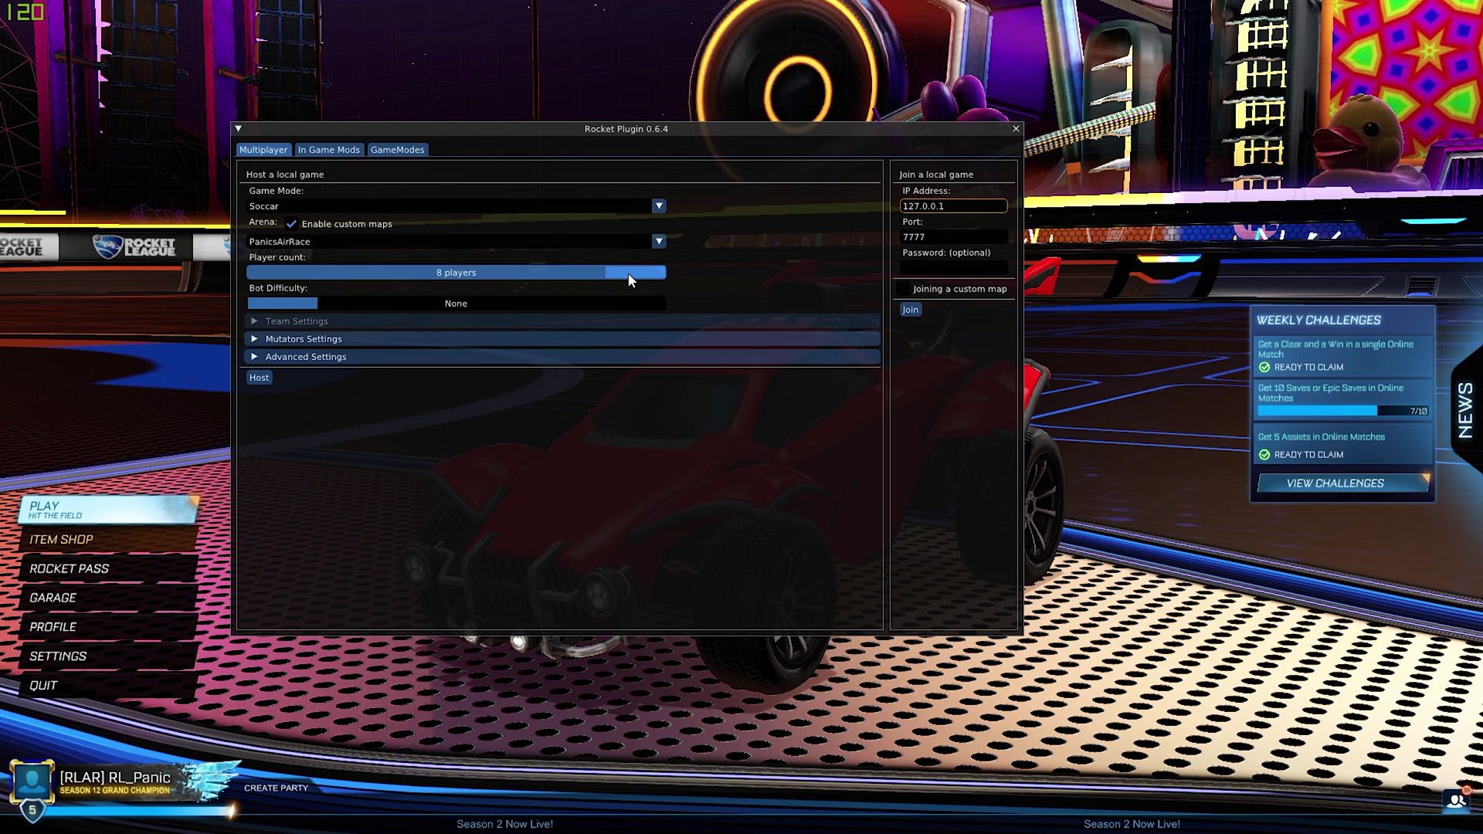
{"action": "left_click", "coordinate": [296, 345]}
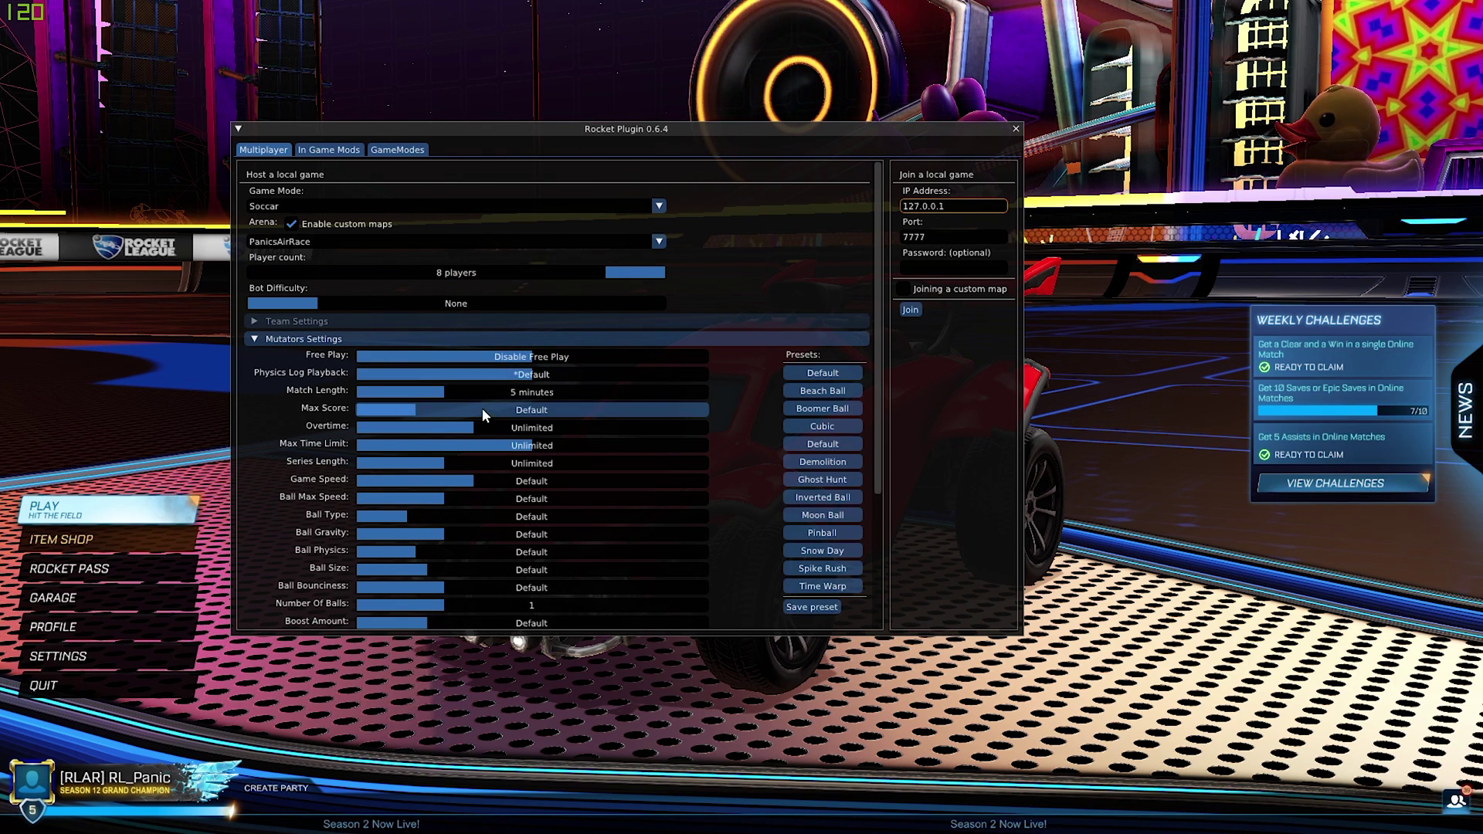
Set mutators to Unlimited length, 1 Goal max score, Unlimited boost, Demolish Disabled, then host
{"action": "left_click_drag", "start_coordinate": [444, 391], "coordinate": [699, 393]}
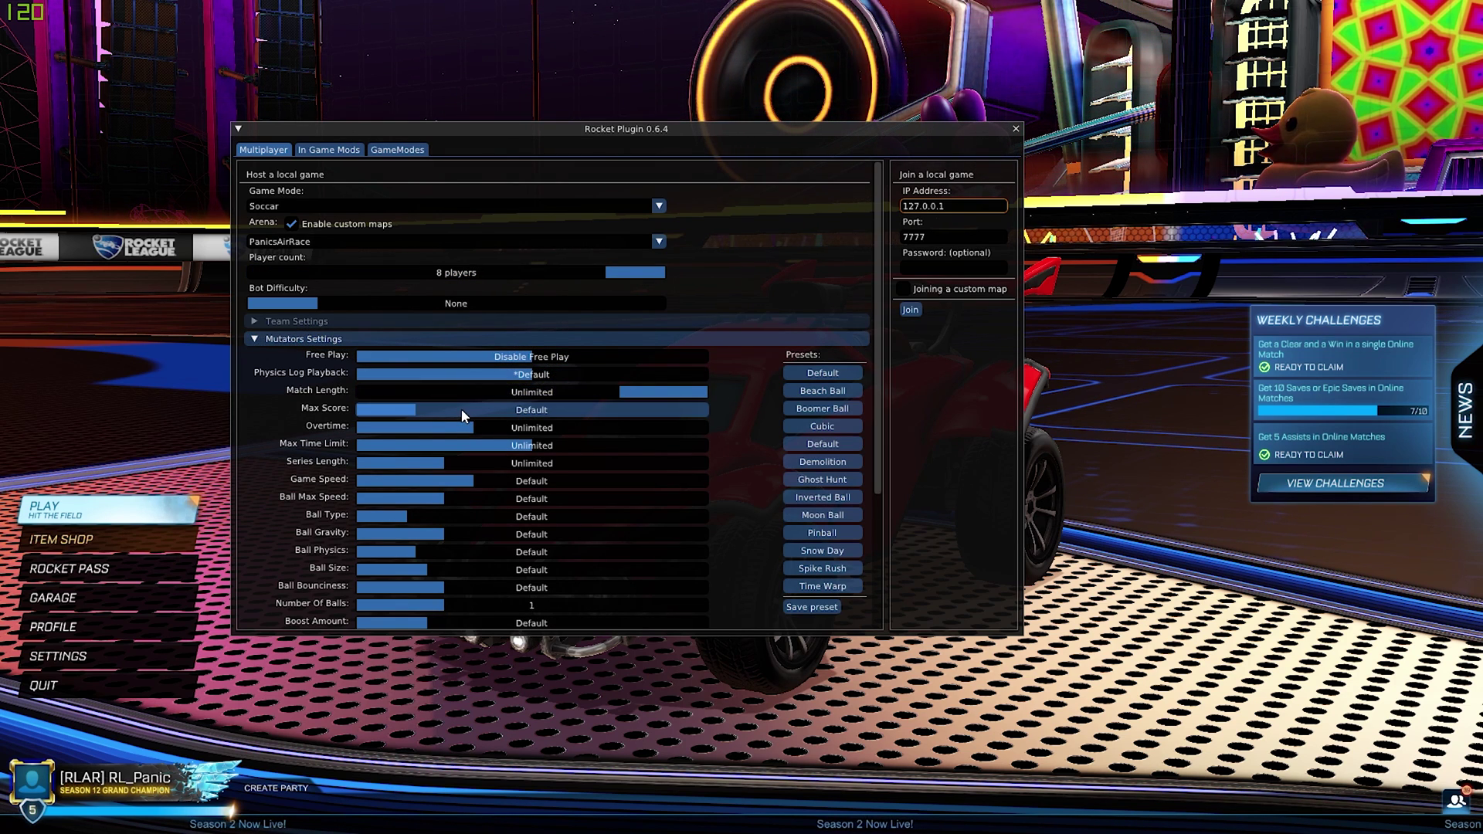
{"action": "left_click", "coordinate": [461, 409]}
{"action": "scroll", "coordinate": [749, 429], "scroll_direction": "down", "scroll_amount": 5}
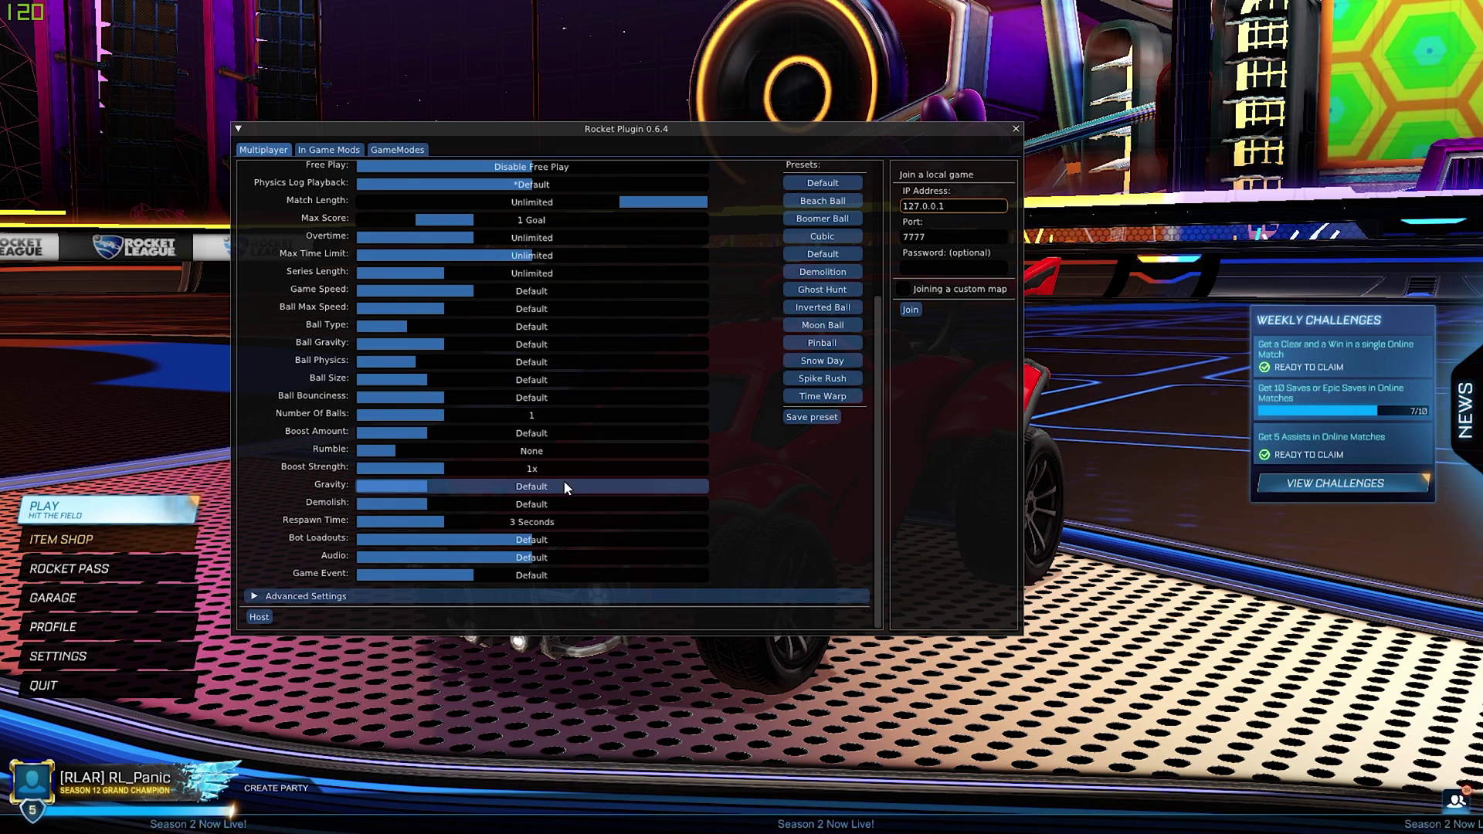
{"action": "left_click", "coordinate": [532, 433]}
{"action": "left_click_drag", "start_coordinate": [410, 502], "coordinate": [447, 500]}
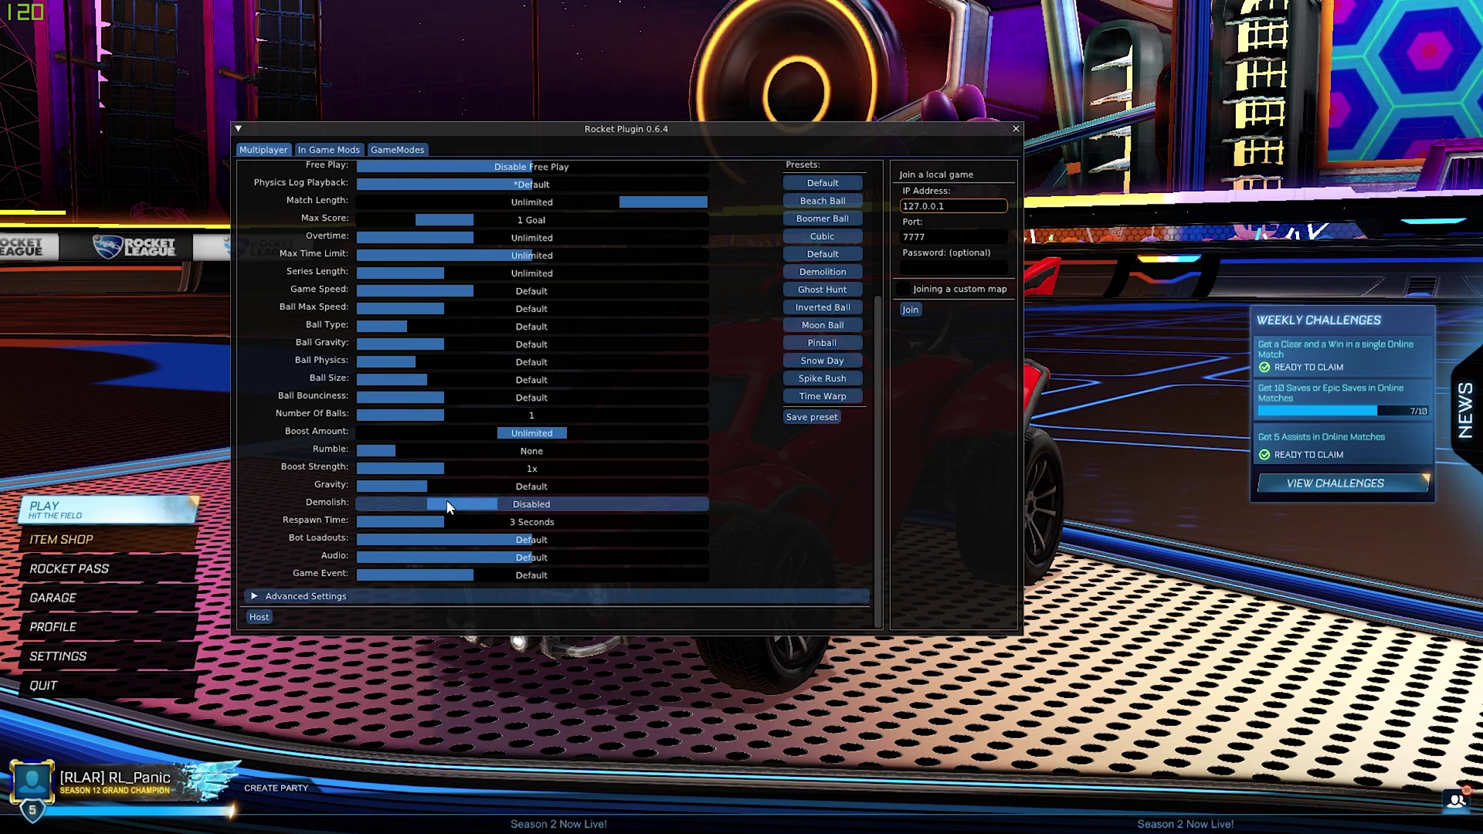
{"action": "left_click", "coordinate": [260, 617]}
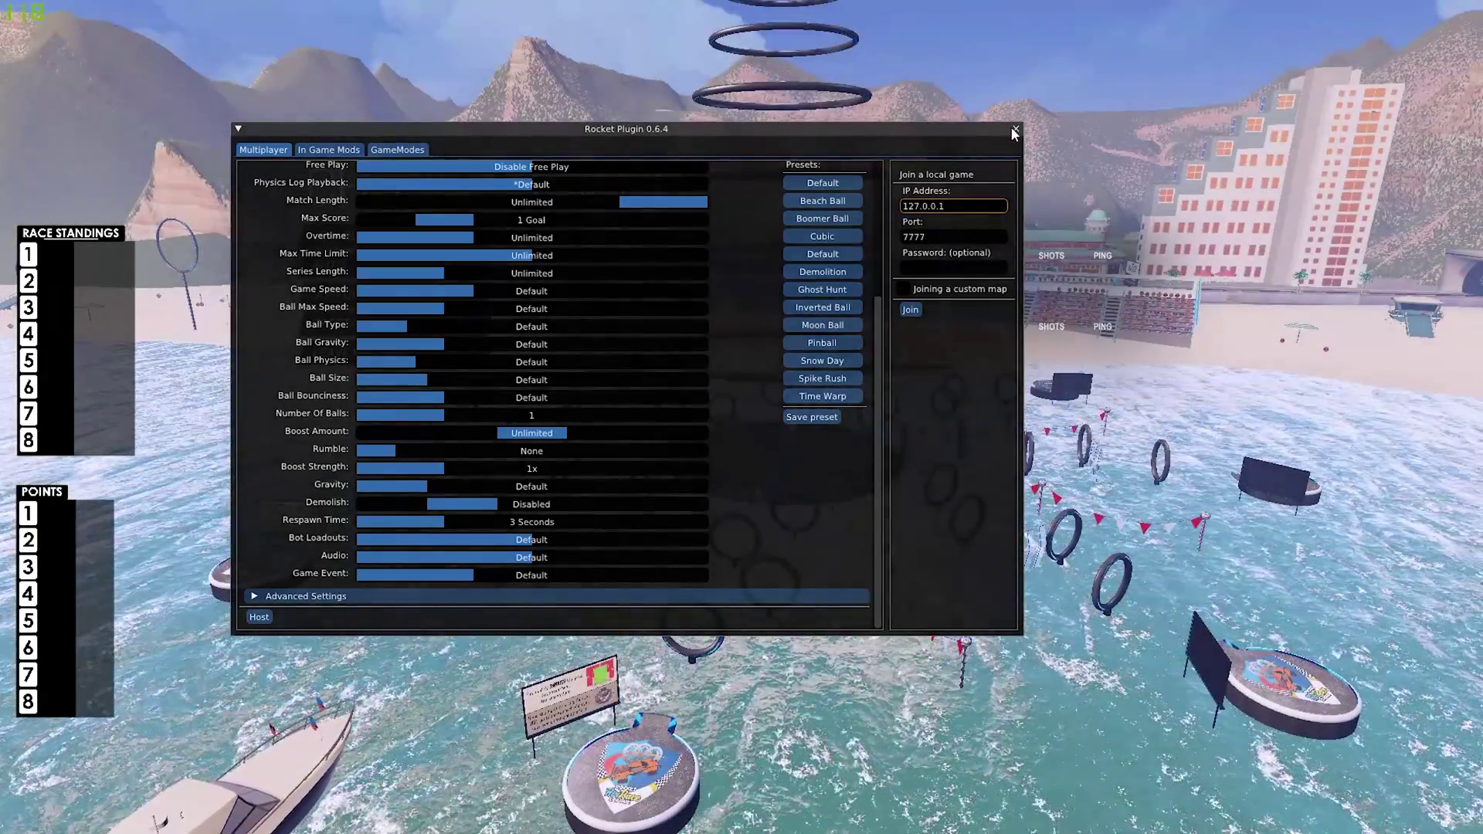
Close the Rocket Plugin window once PanicsAirRace loads to reveal team selection
{"action": "left_click", "coordinate": [1014, 130]}
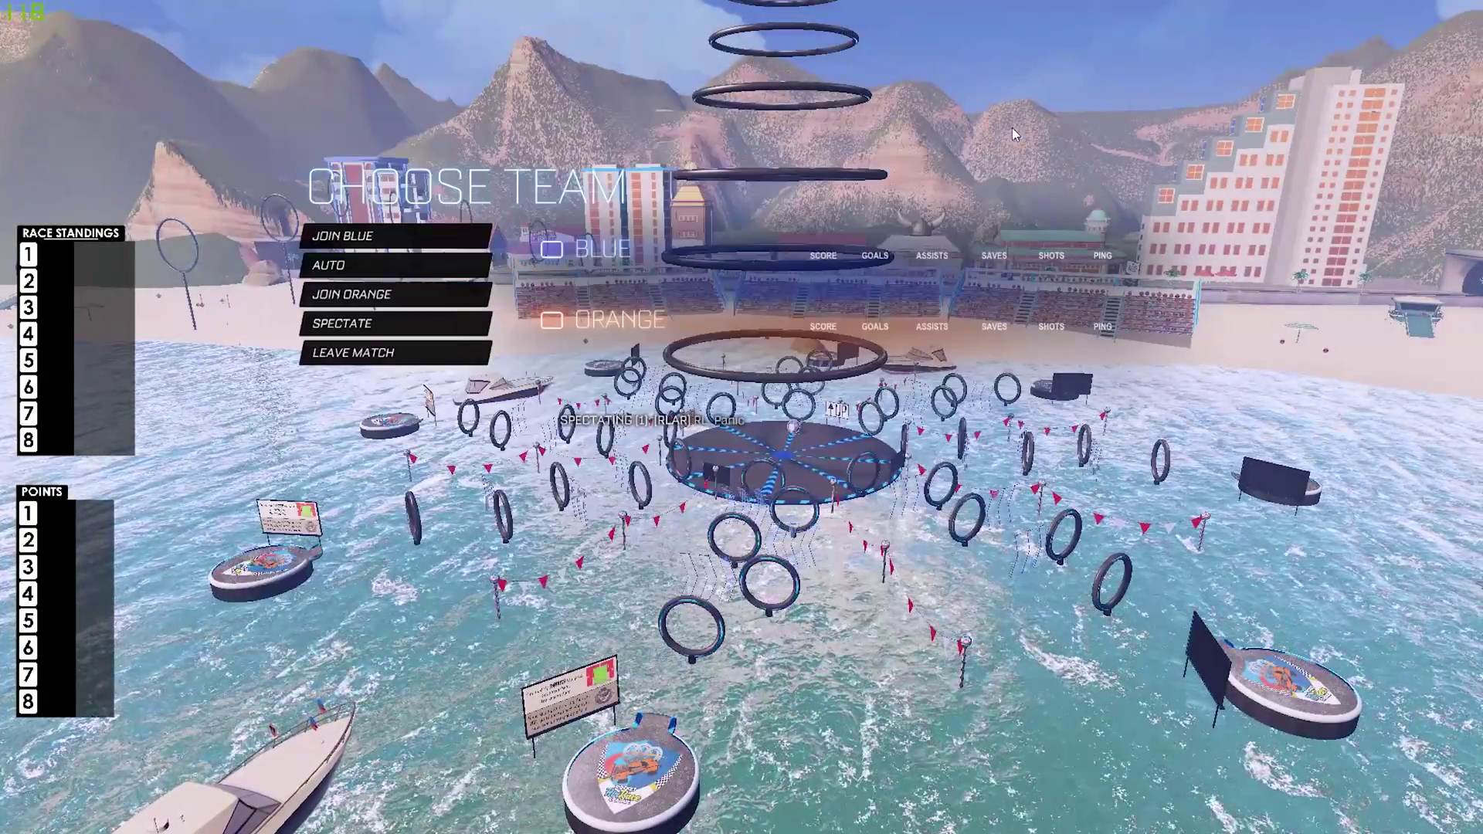